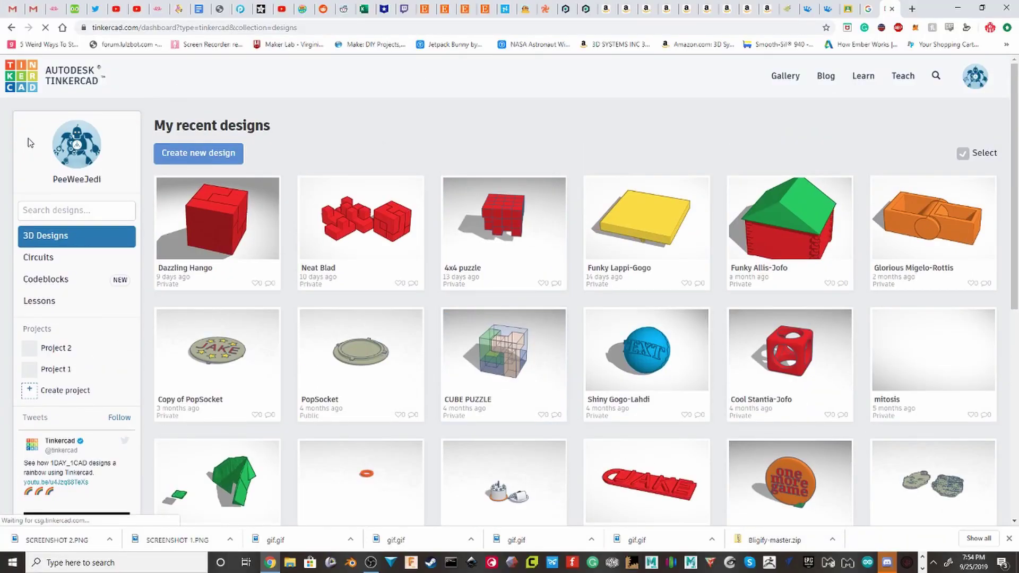
Step: Browse My recent designs, then switch the dashboard to the Codeblocks designs list
scroll(519, 191, down, 4)
scroll(389, 259, down, 3)
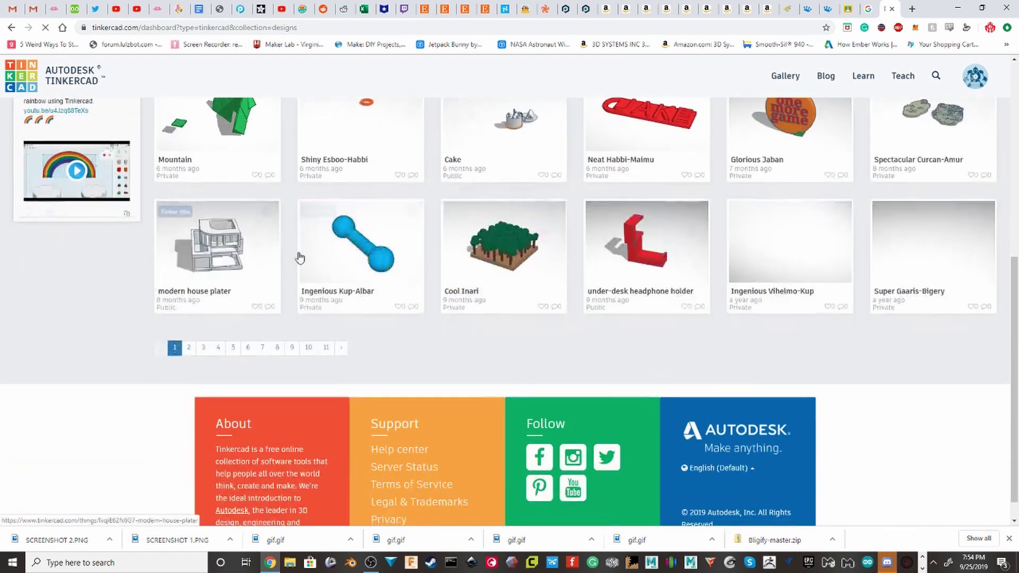
scroll(389, 260, up, 4)
scroll(213, 246, up, 1)
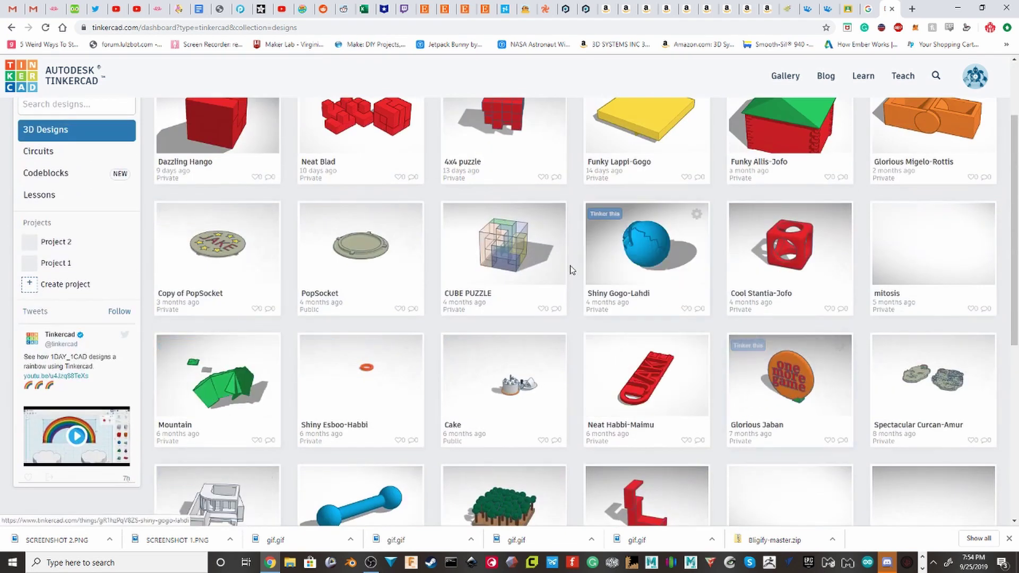
scroll(564, 266, up, 2)
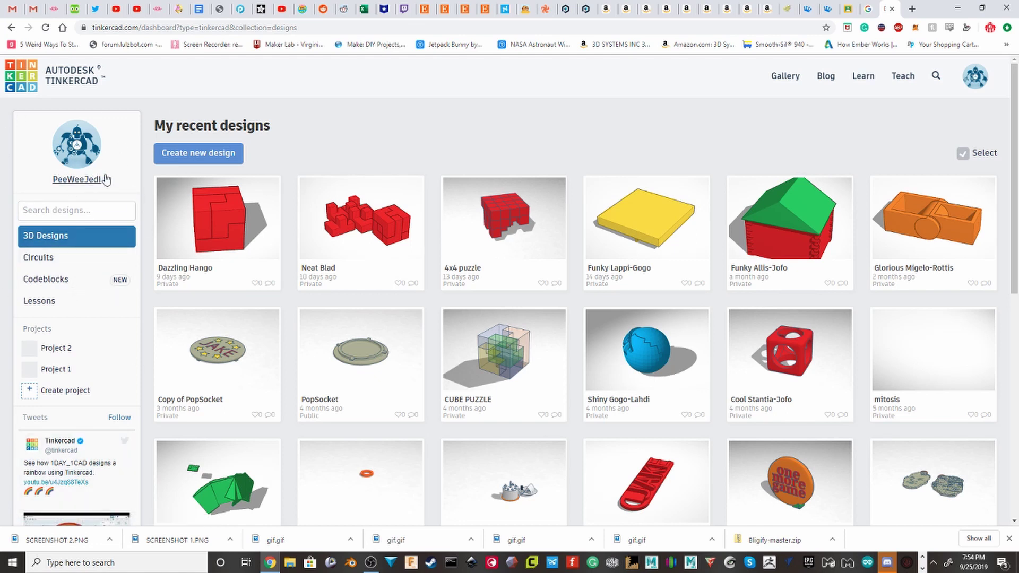
click(53, 280)
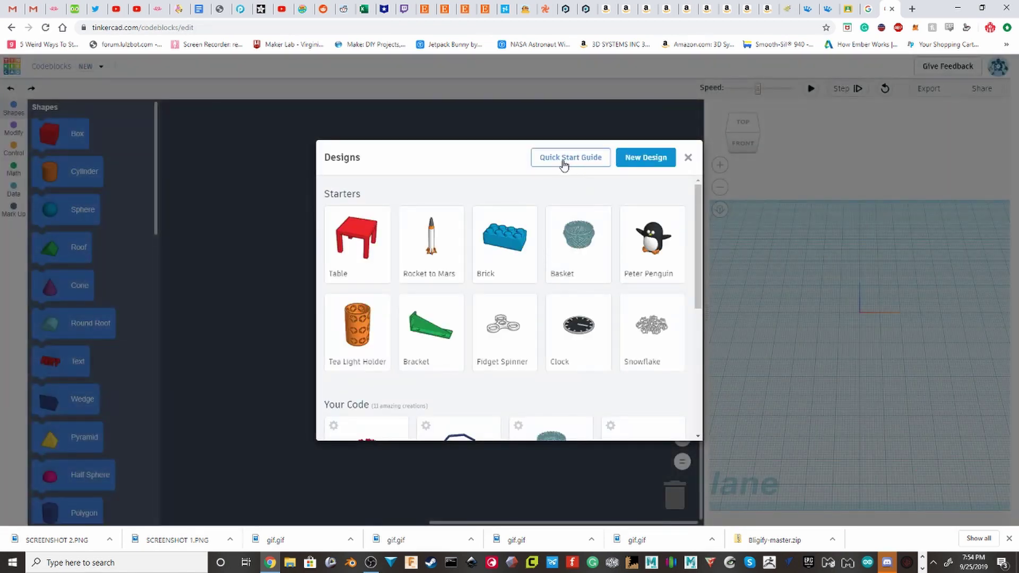
Step: Start a new blank Codeblocks design, Tremendous Tumelo, from the Designs dialog
click(645, 157)
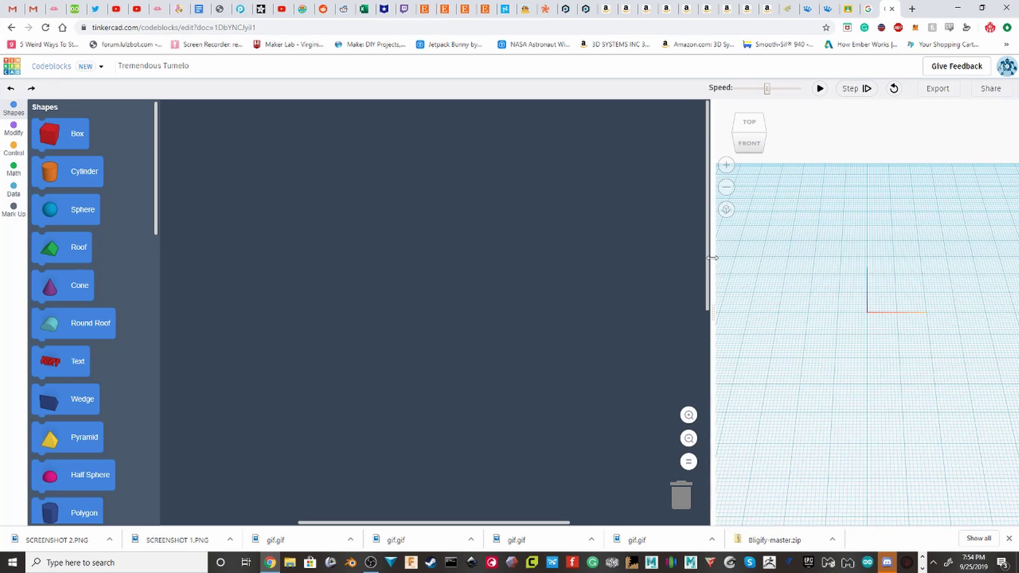
drag(711, 258, 547, 218)
scroll(89, 180, down, 2)
scroll(90, 181, down, 8)
scroll(89, 180, up, 6)
scroll(89, 180, up, 4)
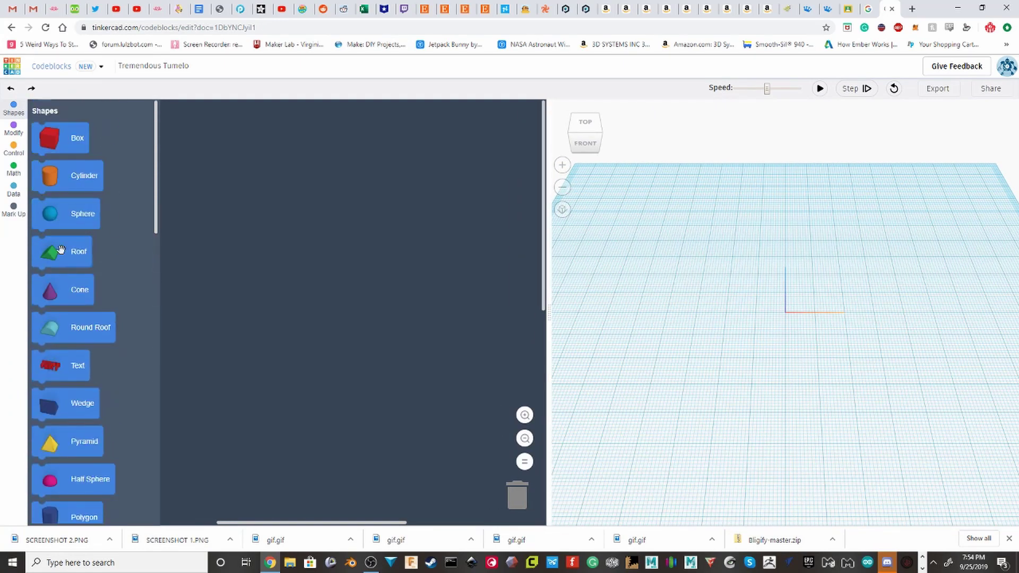
Step: Browse the Control, Math, Modify and Shapes blocks and orbit the empty workplane
click(5, 137)
click(14, 129)
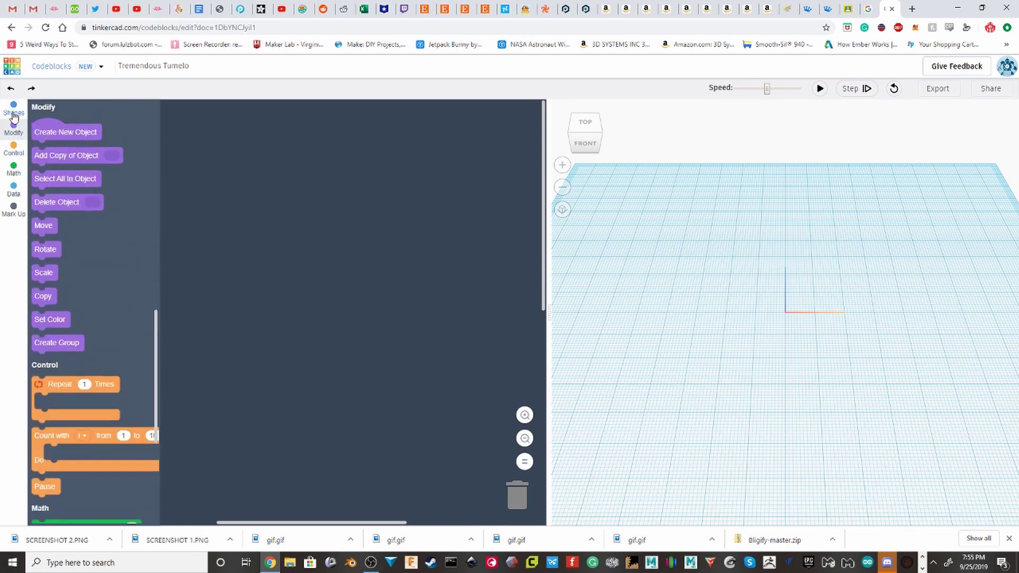
click(13, 109)
mouse_move(805, 273)
right_down()
mouse_move(840, 266)
mouse_move(817, 263)
mouse_move(762, 298)
mouse_move(792, 280)
mouse_move(781, 271)
mouse_move(832, 294)
mouse_move(878, 287)
mouse_move(826, 289)
mouse_move(785, 338)
right_up()
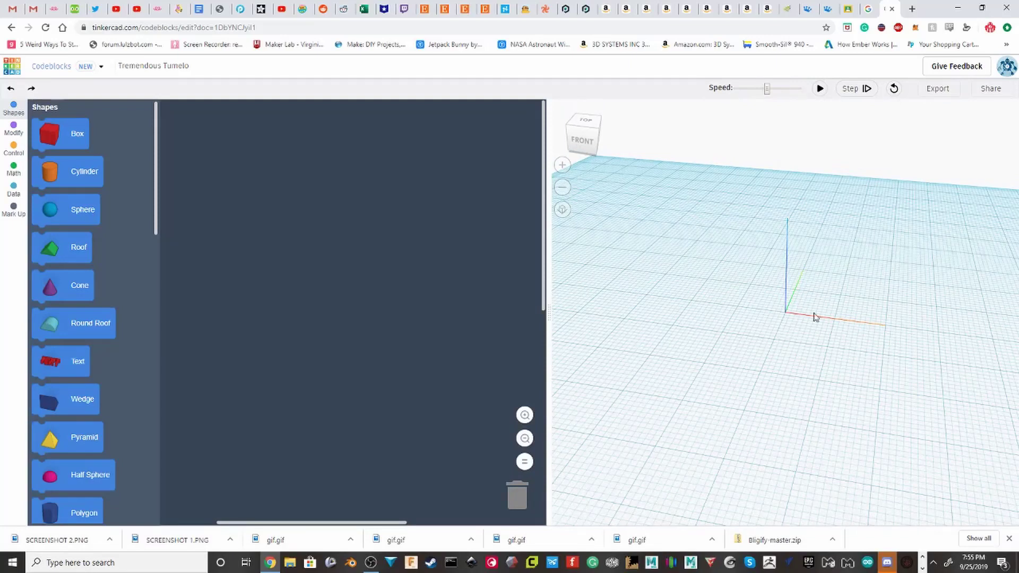
mouse_move(810, 215)
right_down()
mouse_move(821, 308)
mouse_move(921, 314)
mouse_move(780, 343)
right_up()
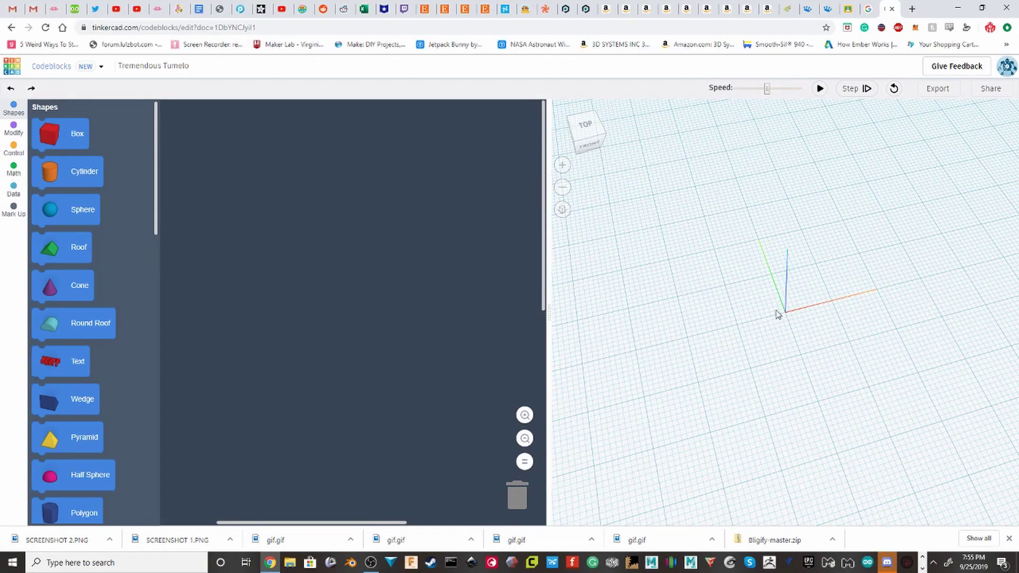
scroll(786, 297, down, 2)
scroll(785, 297, down, 2)
scroll(785, 297, down, 2)
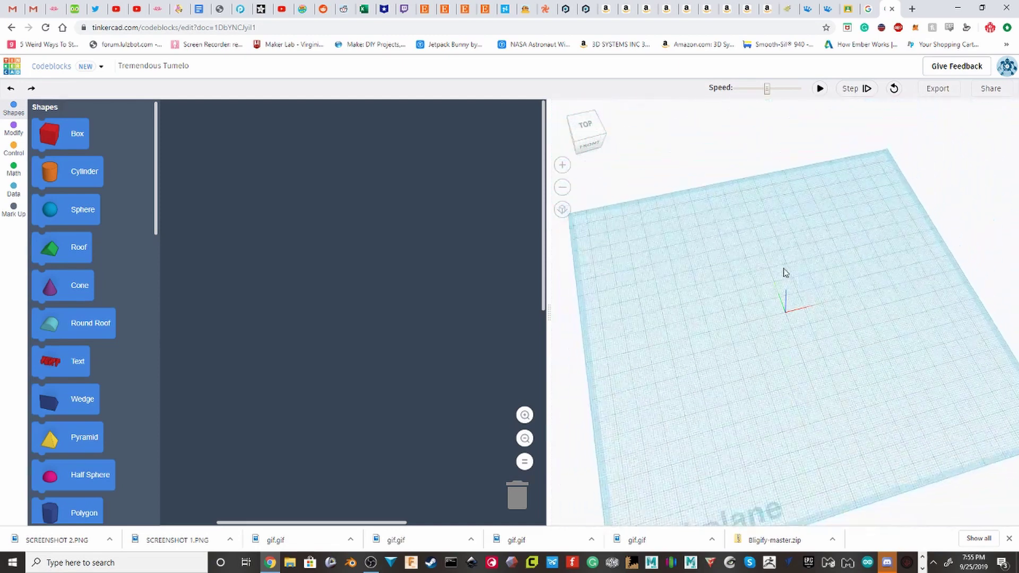
scroll(787, 295, down, 2)
right_drag(786, 295, 733, 243)
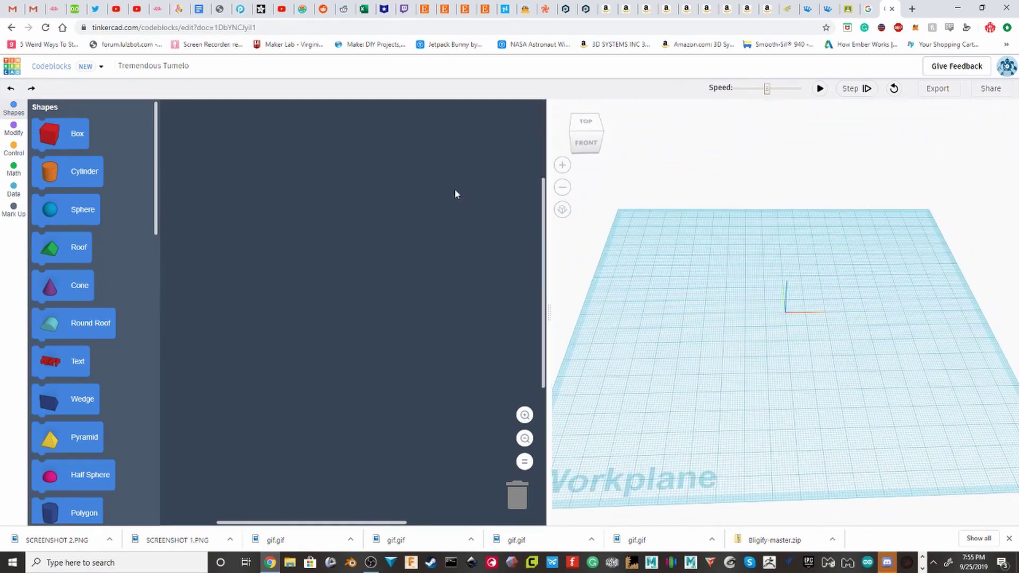
click(9, 127)
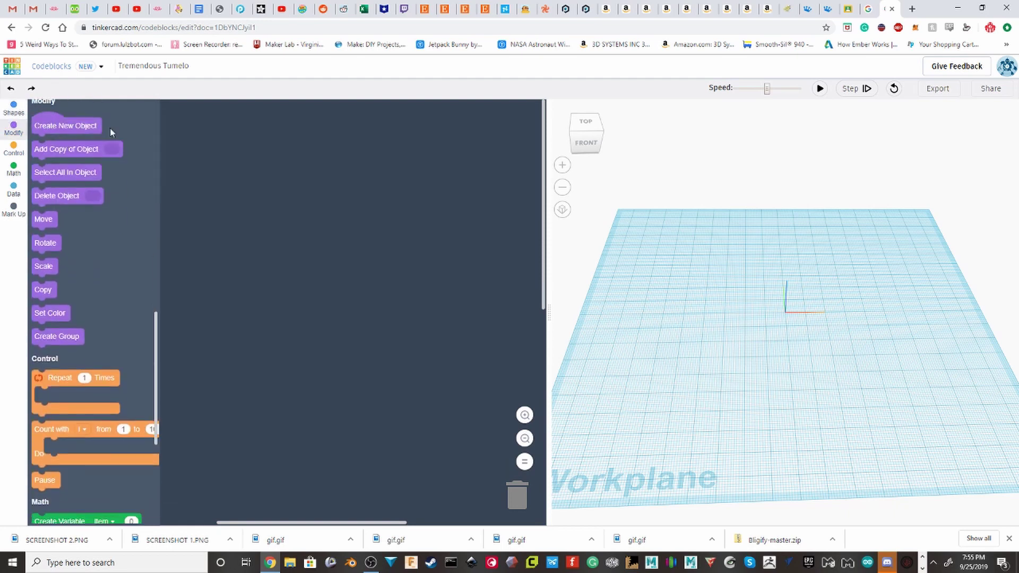
Step: Add a Create New Object block (object0) to the script
drag(80, 126, 312, 175)
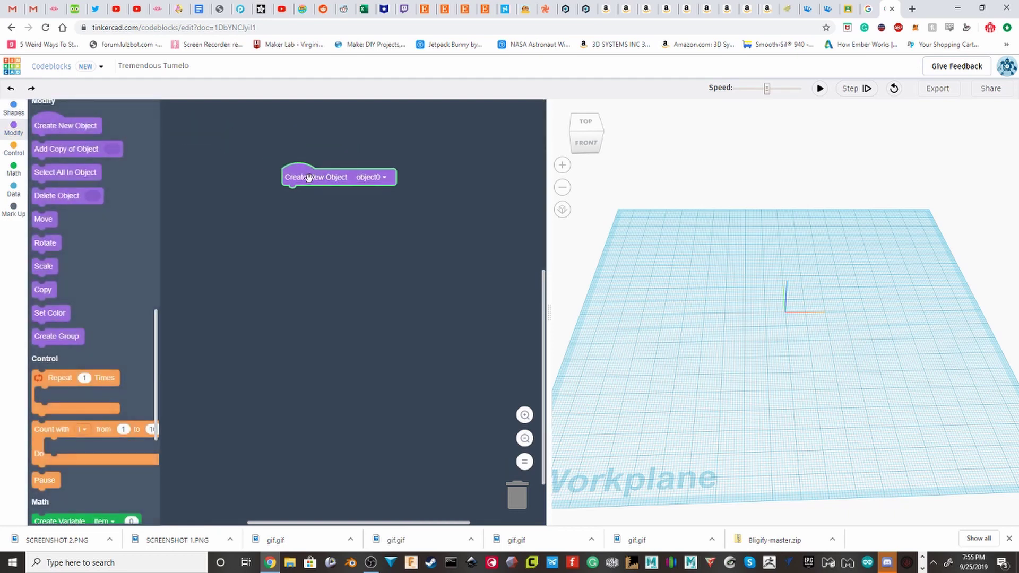
scroll(330, 225, up, 2)
click(379, 234)
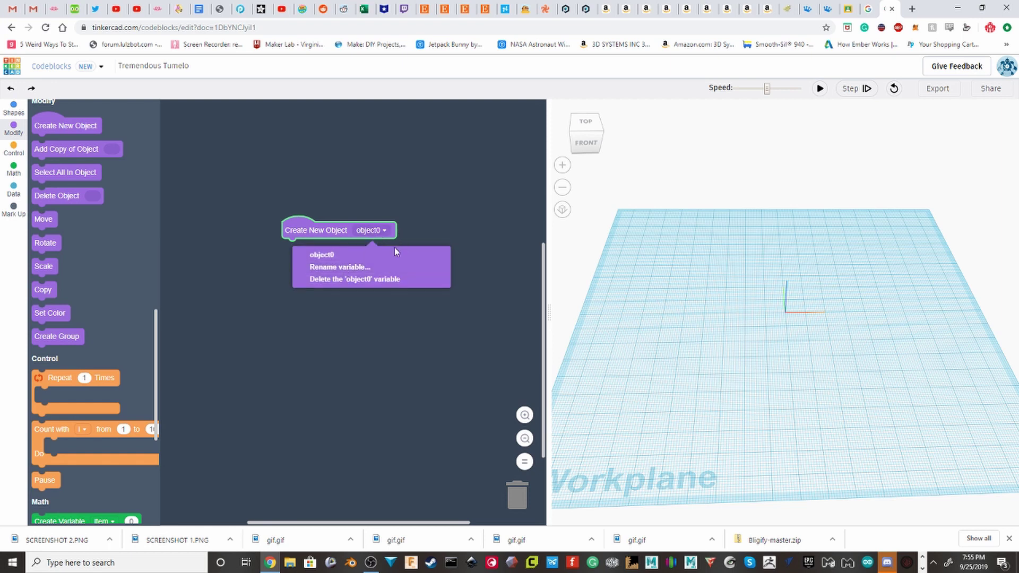
click(354, 268)
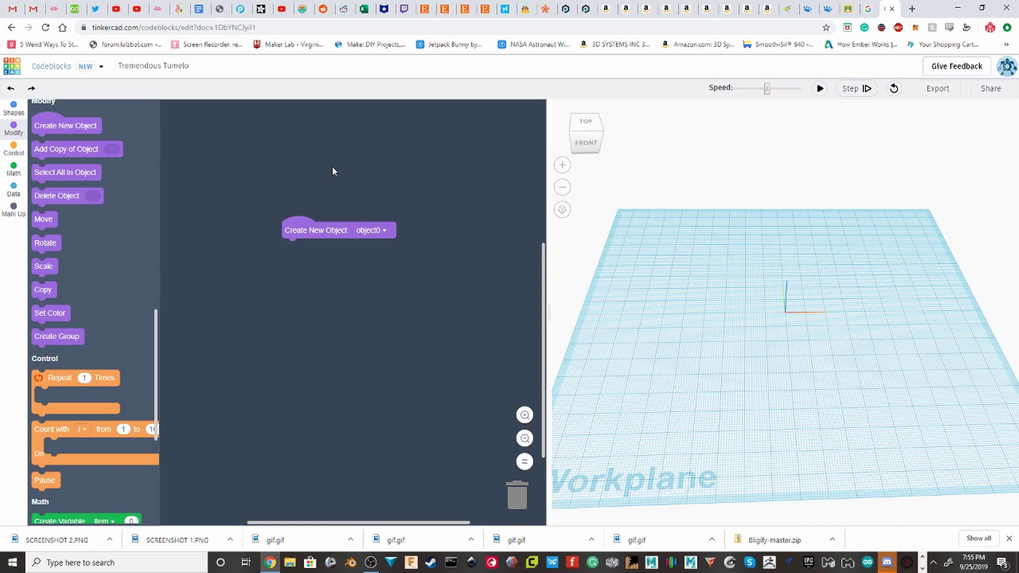
scroll(78, 131, up, 5)
scroll(78, 131, up, 5)
Step: Attach an Add Box block sized W 2, L 65, H 3 to make a long bar
drag(66, 138, 318, 250)
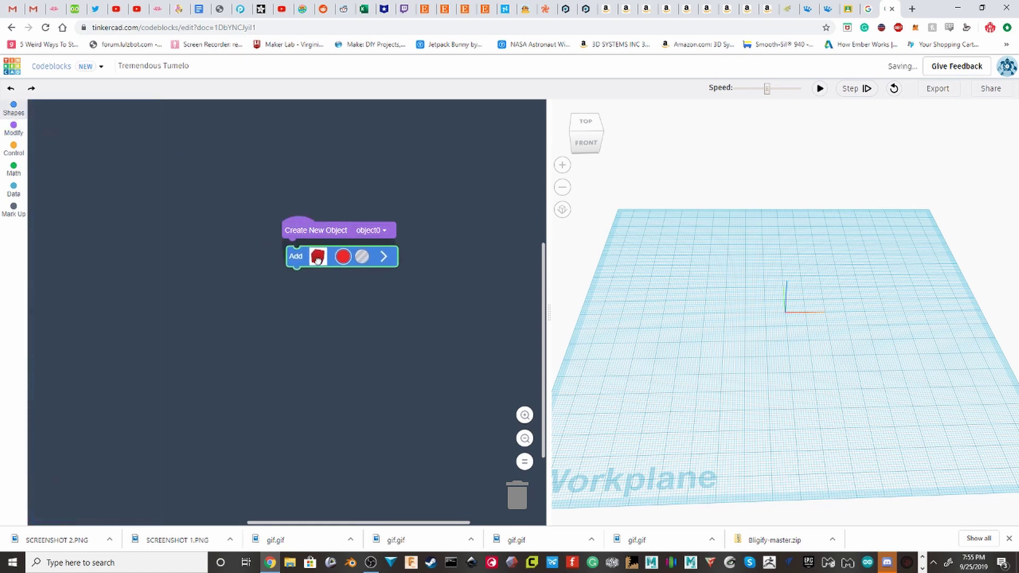
click(378, 248)
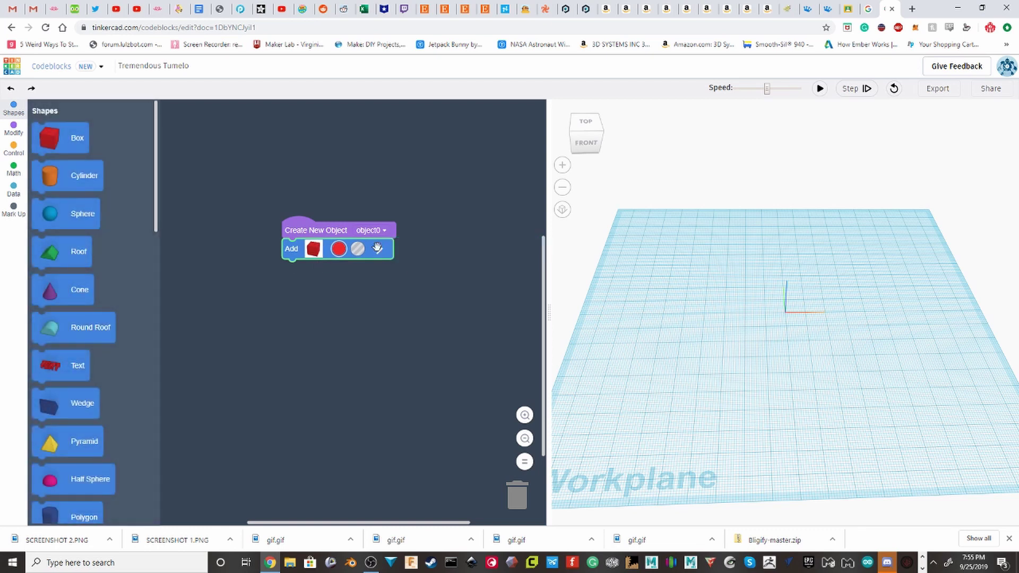
click(378, 248)
drag(409, 353, 390, 231)
right_click(371, 238)
click(325, 198)
mouse_move(325, 202)
mouse_down()
mouse_move(296, 284)
mouse_move(257, 260)
mouse_up()
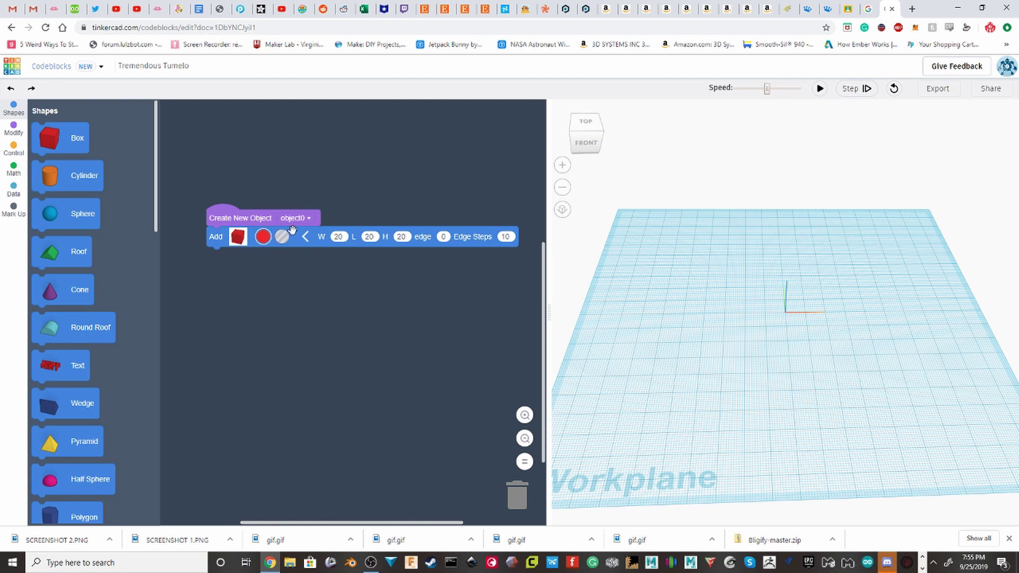
click(339, 238)
text(1)
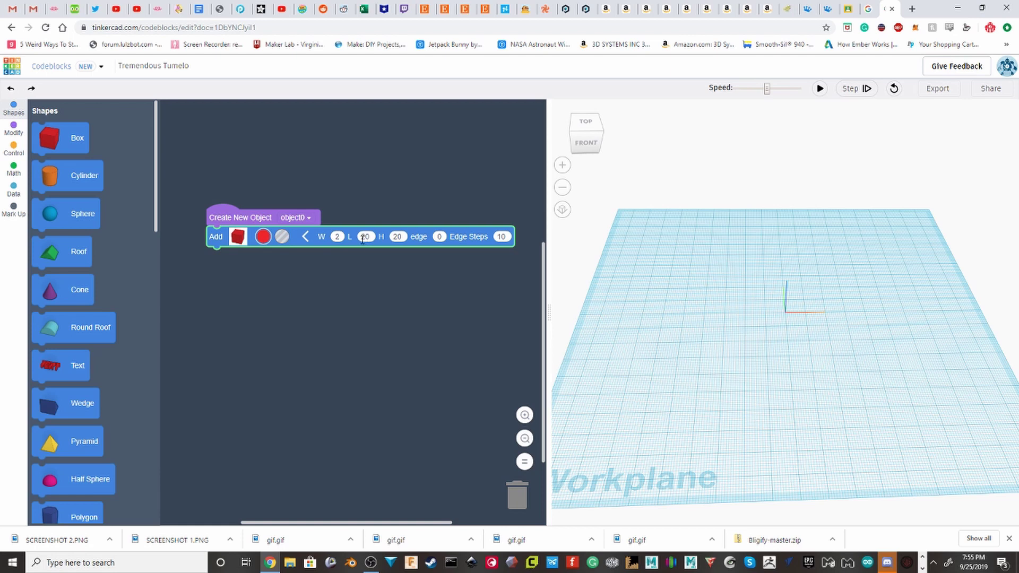
text(8)
text(1)
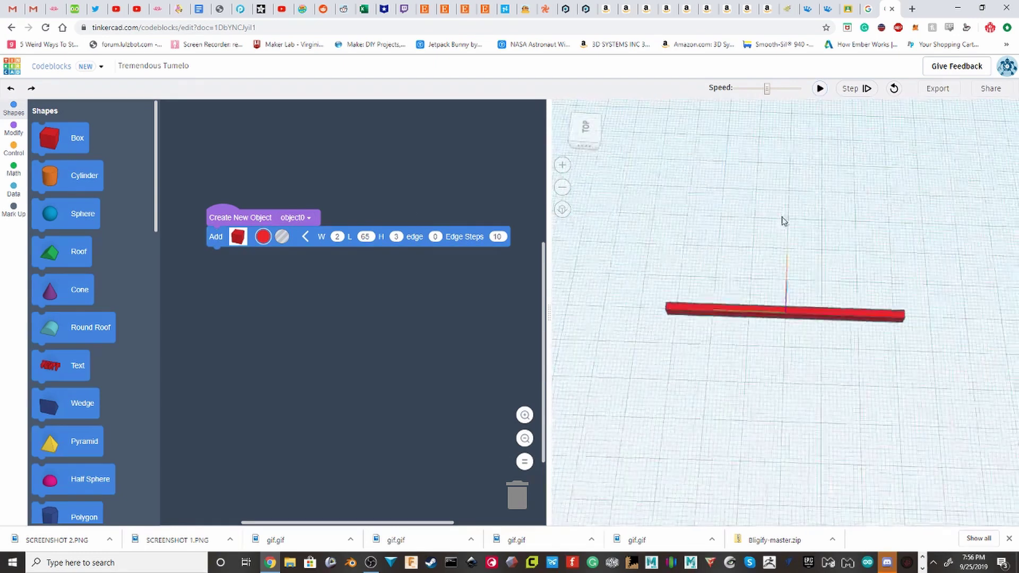
mouse_move(785, 222)
right_down()
mouse_move(830, 350)
mouse_move(775, 266)
mouse_move(774, 294)
mouse_move(869, 332)
mouse_move(819, 364)
mouse_move(769, 352)
mouse_move(804, 334)
right_up()
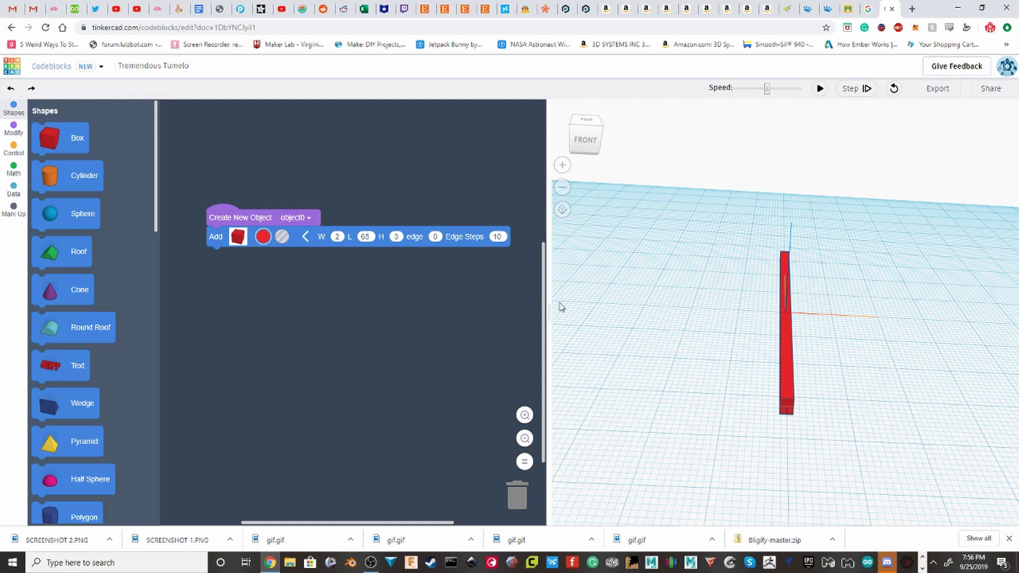
Step: Add a repeat loop under the object with a copy step inside it
scroll(48, 127, down, 5)
scroll(49, 132, down, 5)
scroll(52, 143, down, 8)
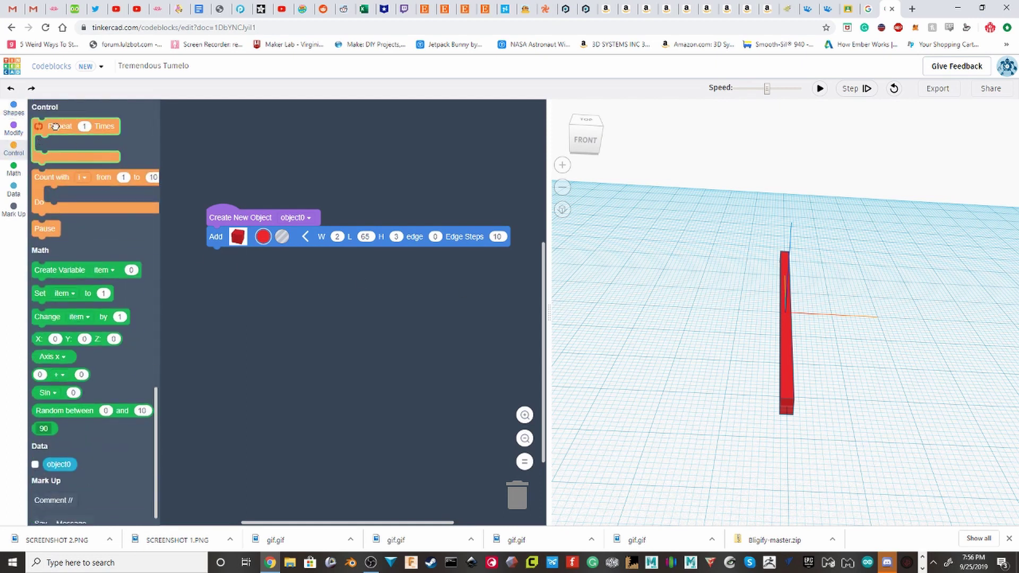
drag(55, 126, 230, 255)
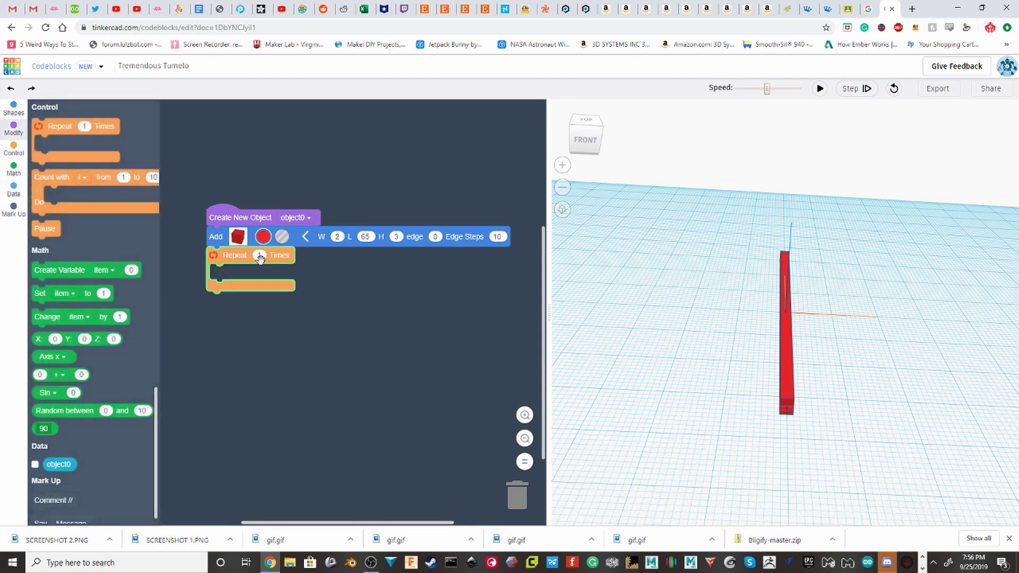
text(3)
scroll(80, 239, up, 5)
scroll(79, 265, up, 2)
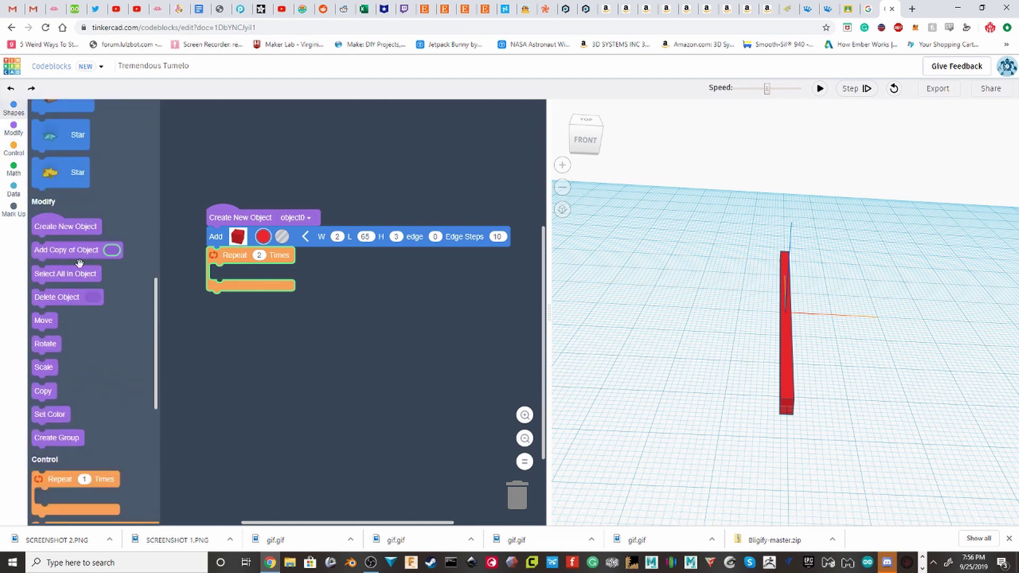
drag(40, 395, 227, 306)
drag(43, 391, 221, 273)
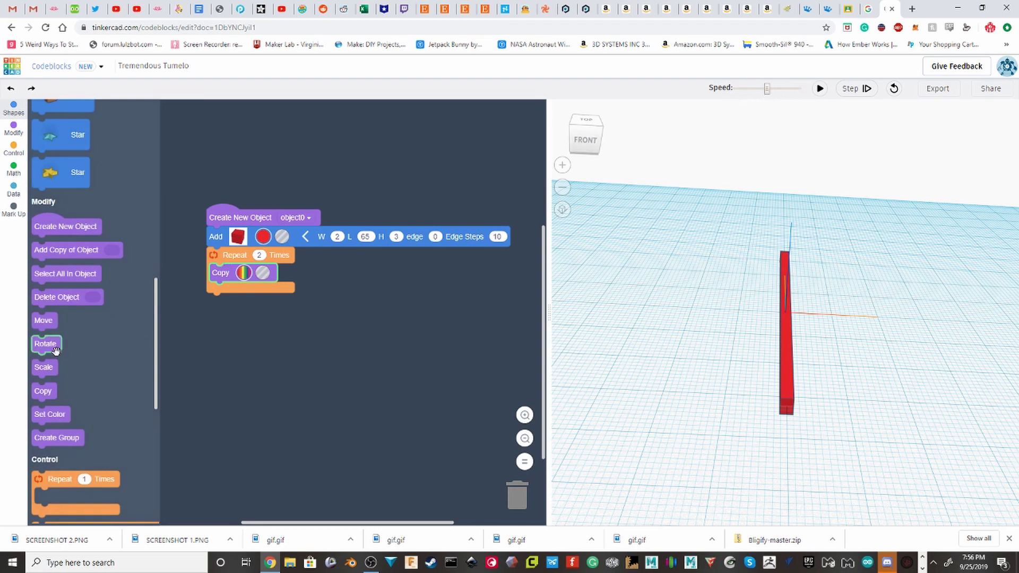
Step: Add a rotate-around-z step after the copy, trying a 33° angle and running
drag(55, 352, 233, 295)
click(294, 290)
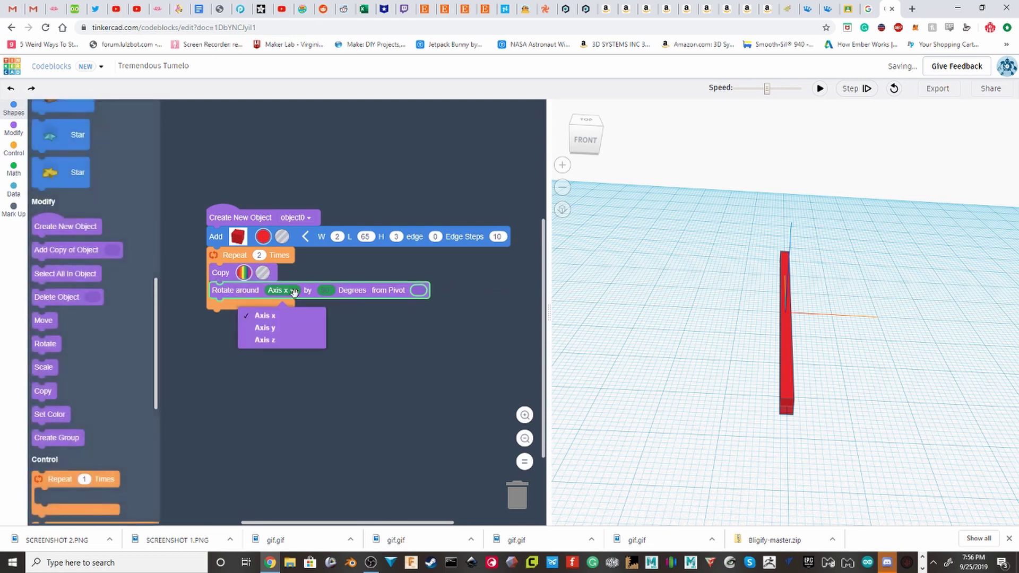
click(264, 341)
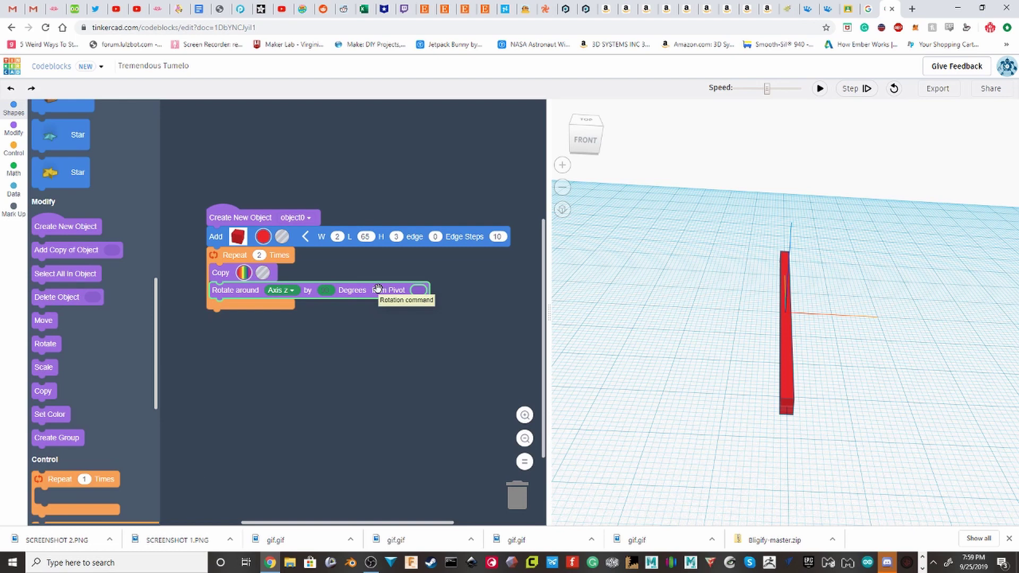
click(325, 290)
click(820, 88)
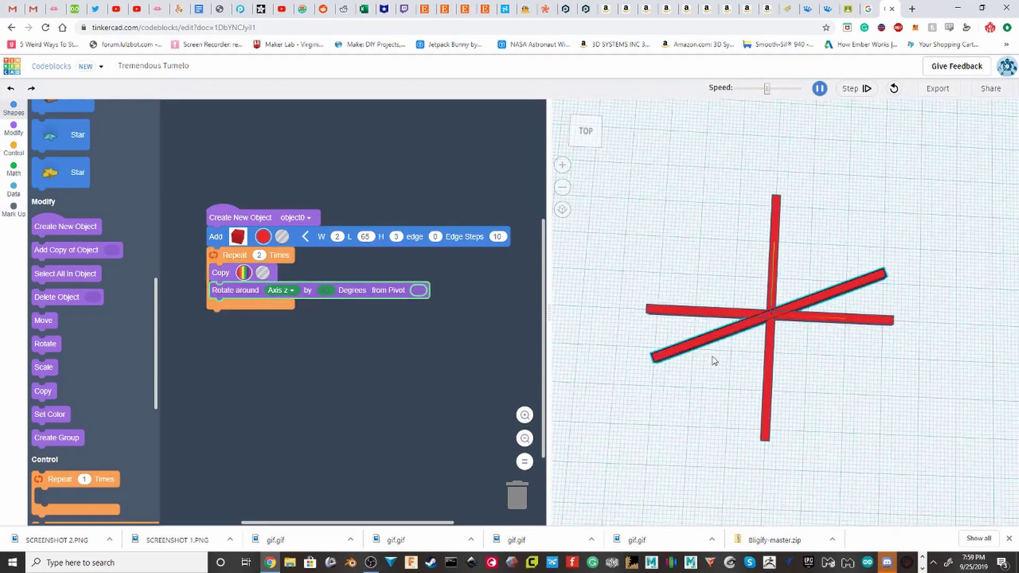
click(323, 289)
drag(352, 340, 346, 324)
text(33)
key(Return)
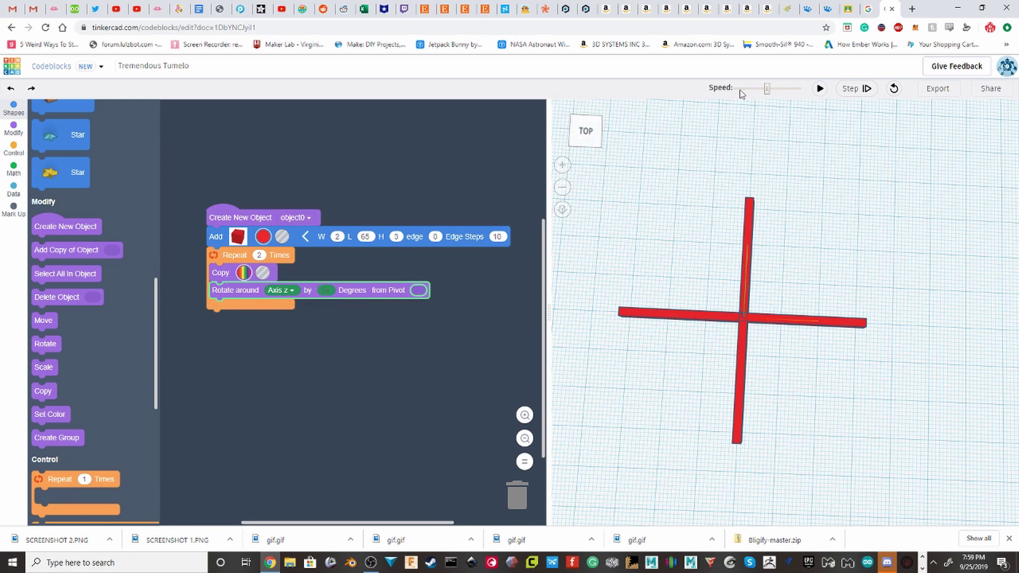
click(822, 89)
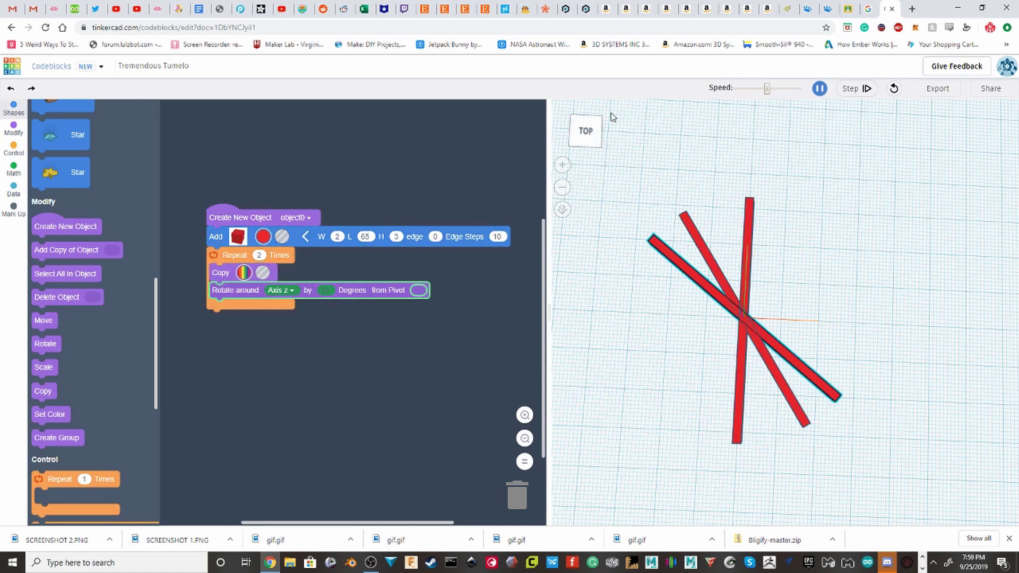
Step: Change the rotation angle to 60° and rerun to form the six-armed star
click(321, 289)
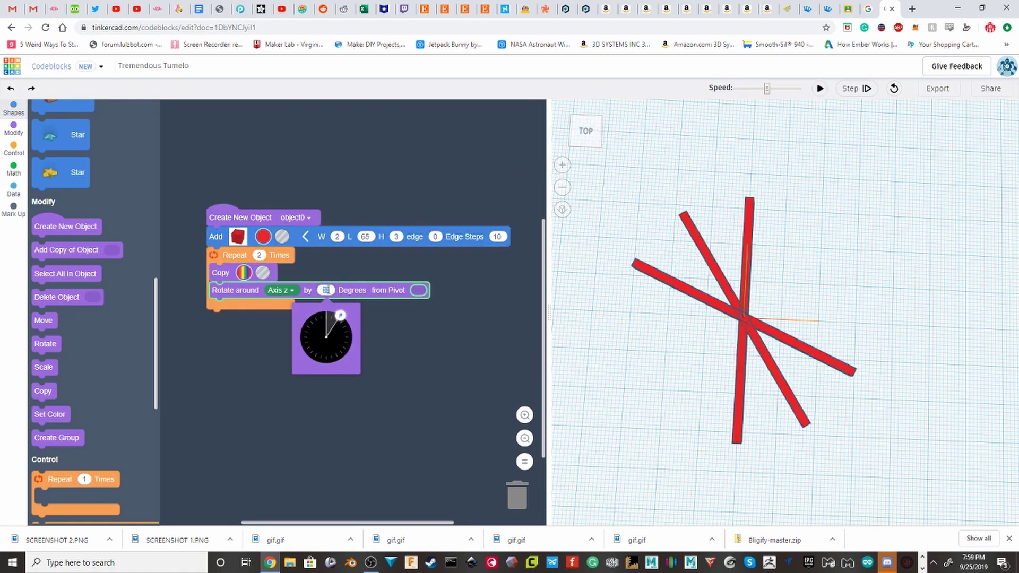
key(BackSpace)
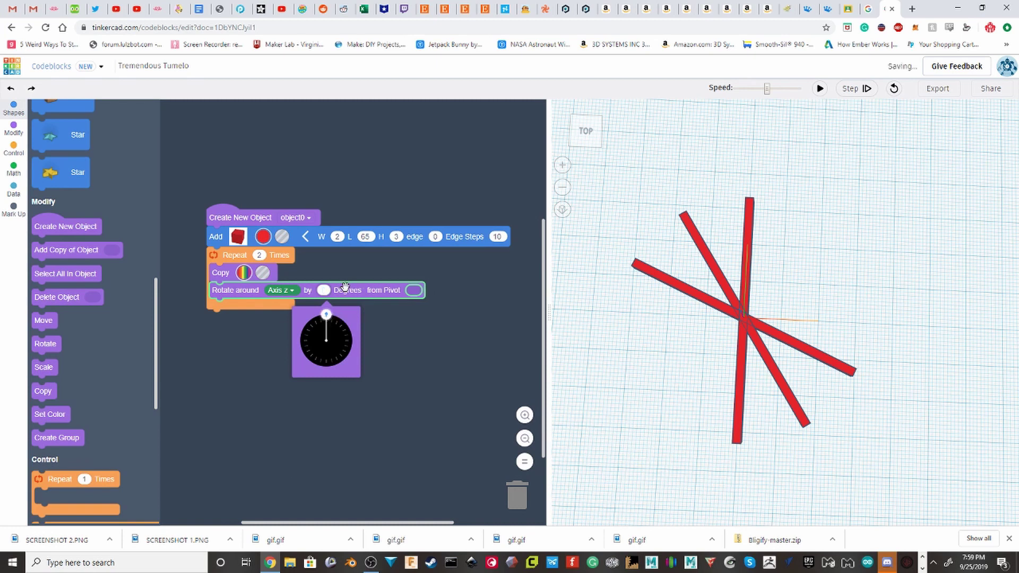
text(66)
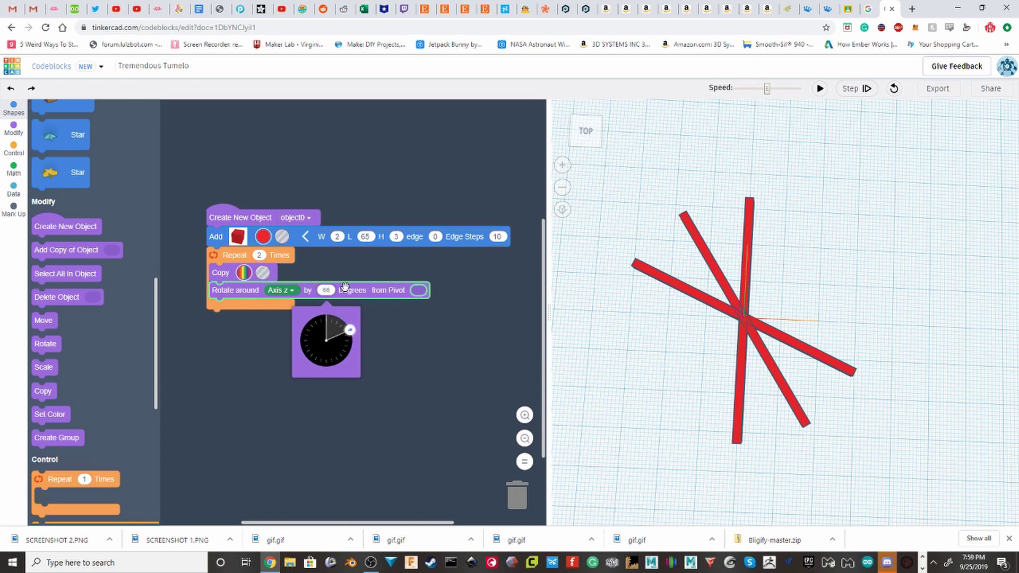
key(BackSpace)
text(0)
key(Return)
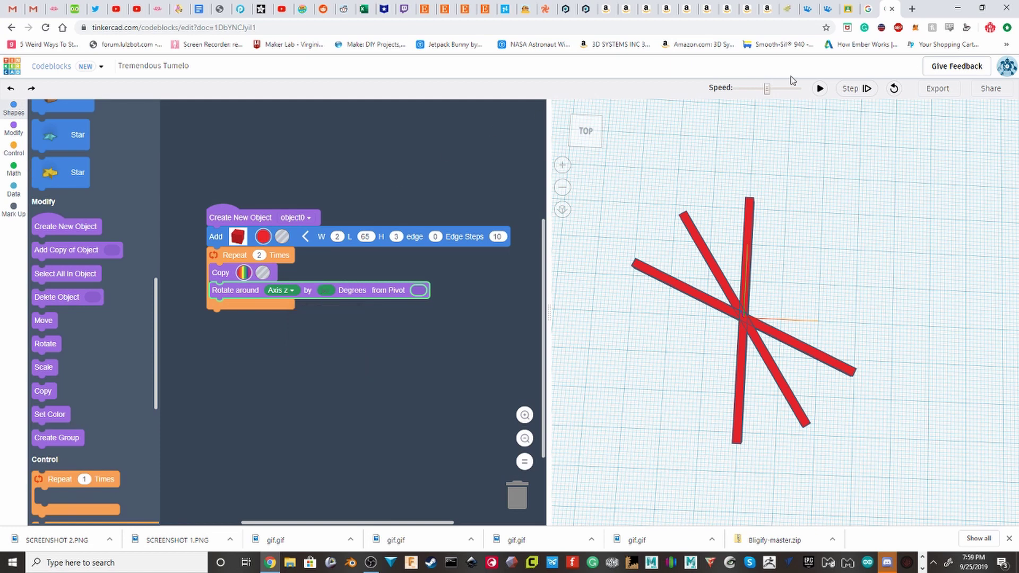
click(819, 88)
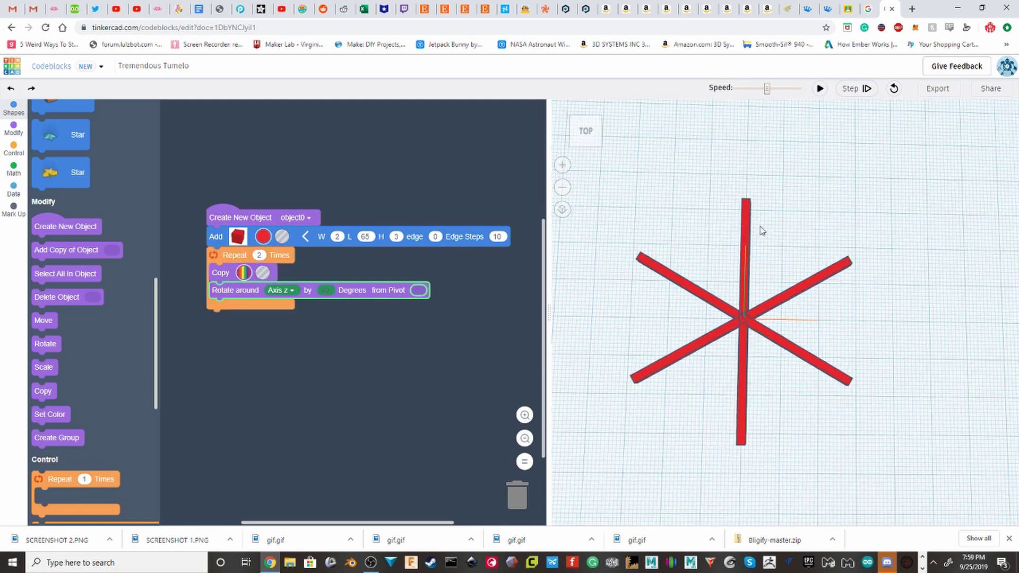
right_drag(775, 229, 756, 305)
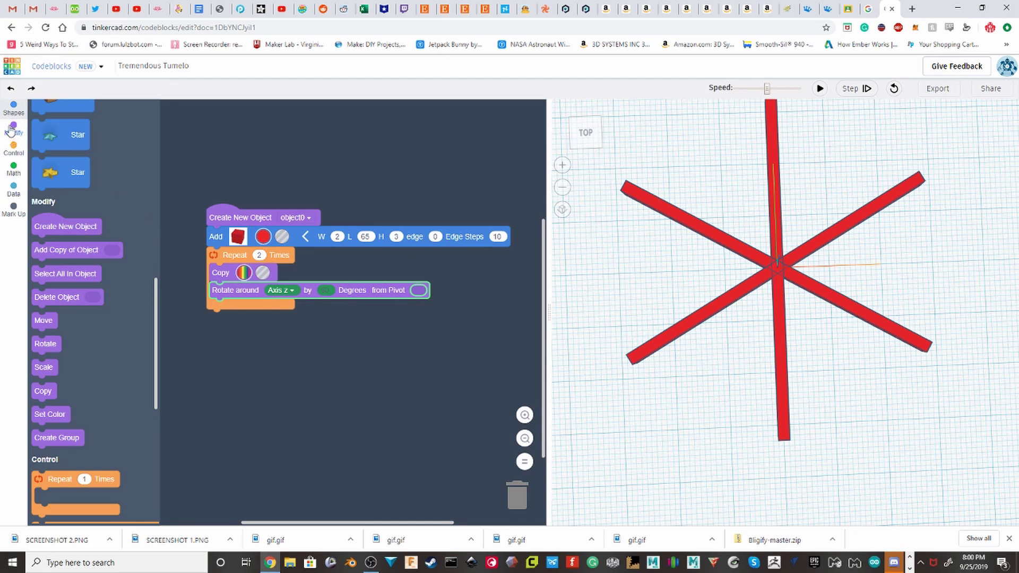
Step: Add a Tube block under the repeat loop and set its radius to 6
scroll(42, 181, up, 5)
scroll(42, 181, up, 1)
scroll(76, 216, up, 3)
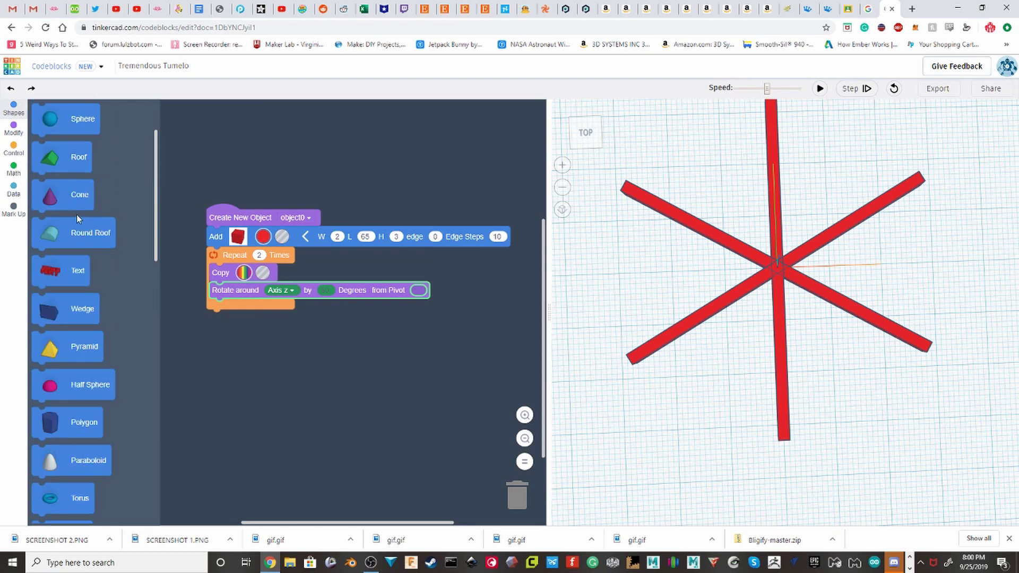
scroll(84, 209, up, 3)
scroll(86, 198, down, 2)
scroll(86, 198, down, 3)
mouse_move(62, 361)
mouse_down()
mouse_move(219, 333)
mouse_move(204, 323)
mouse_up()
click(305, 321)
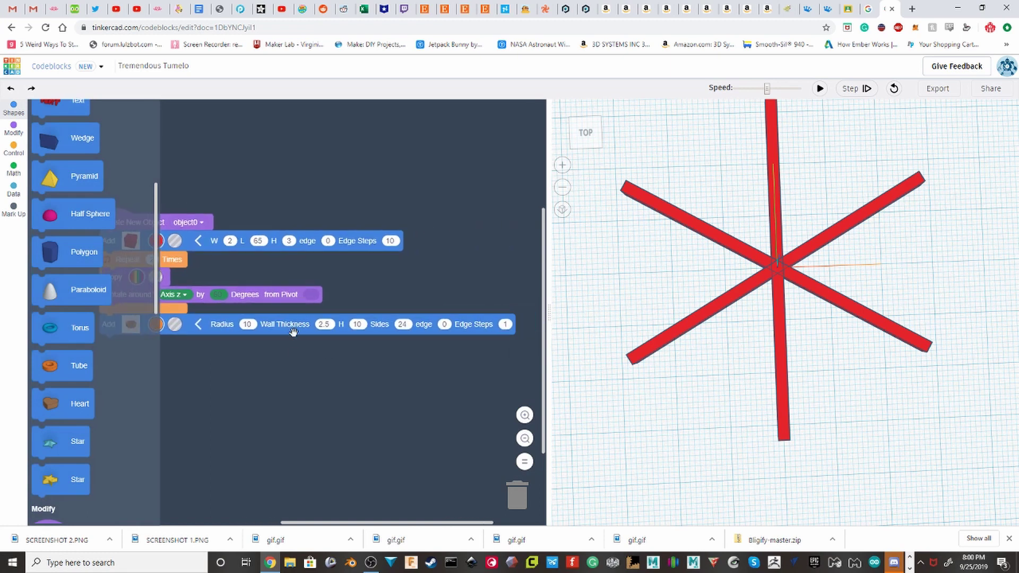
click(249, 324)
text(75)
key(Return)
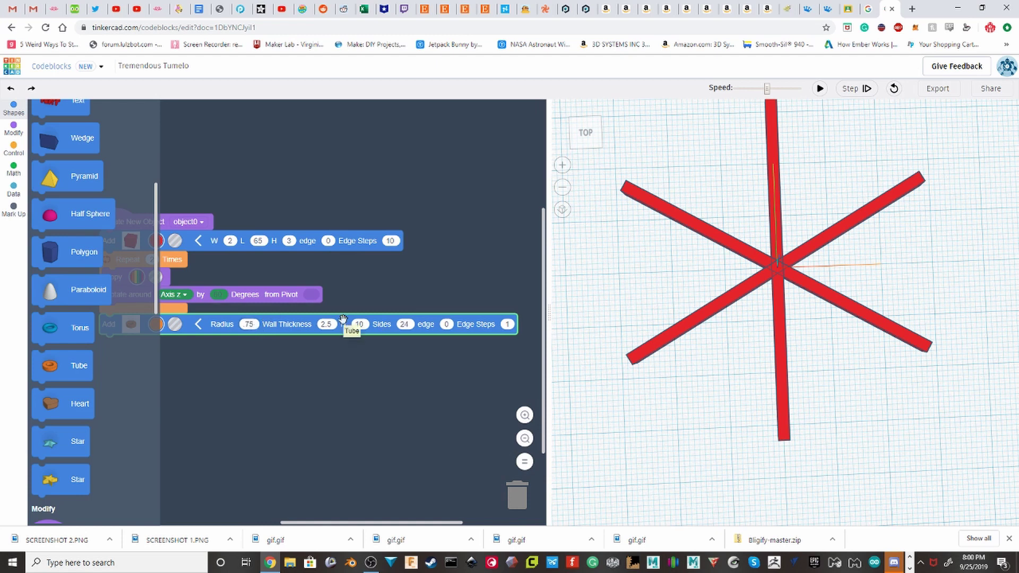
click(257, 325)
key(BackSpace)
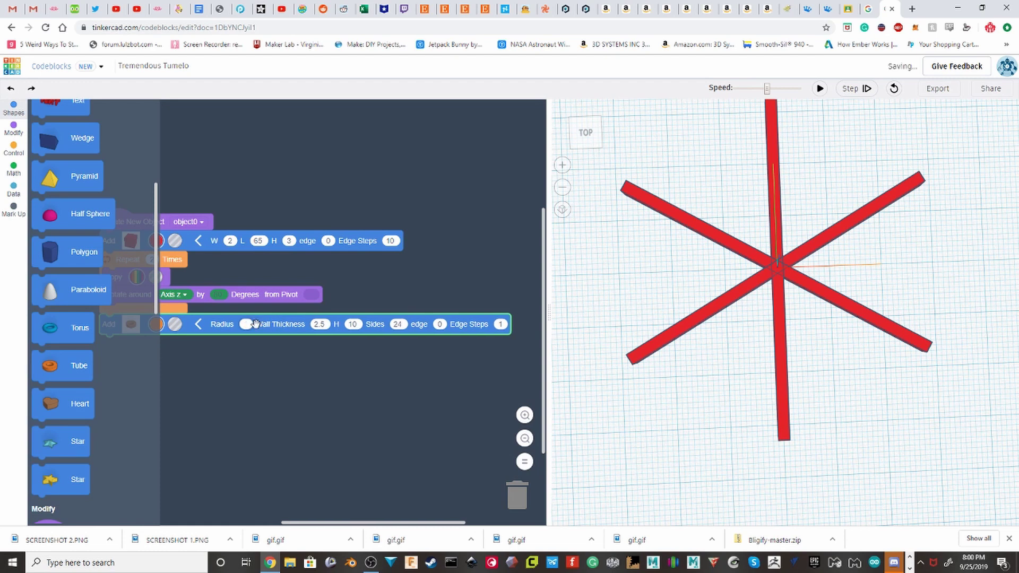
text(4)
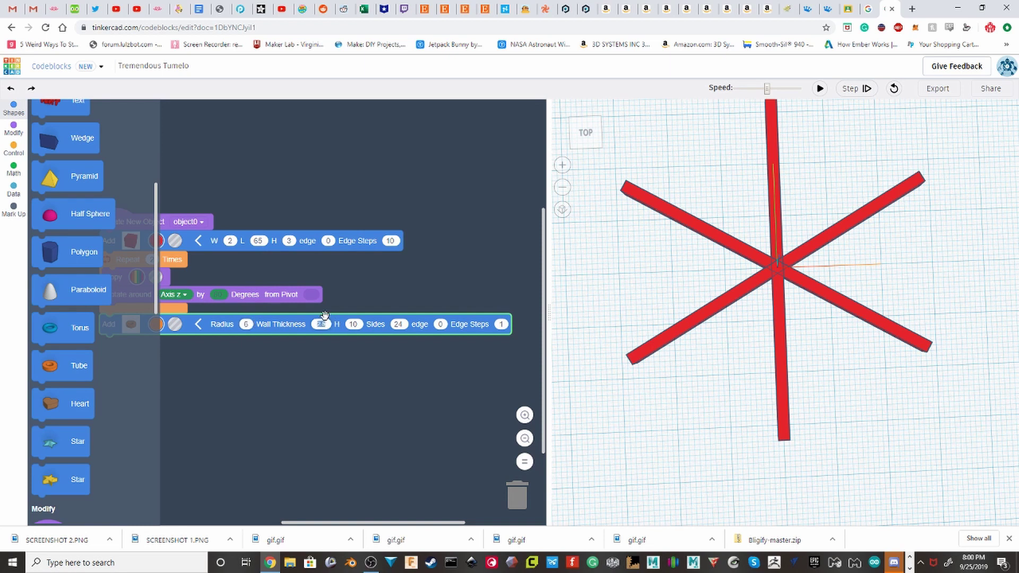
Step: Give the tube wall thickness 2.5, height 3 and 6 sides, then run it
key(BackSpace)
text(2.5)
key(BackSpace)
text(3)
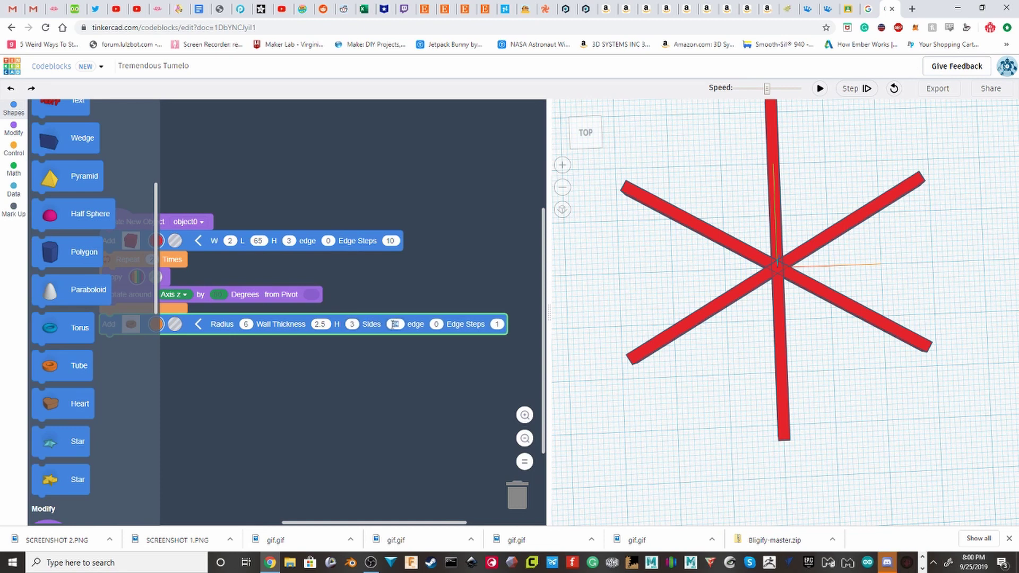
key(BackSpace)
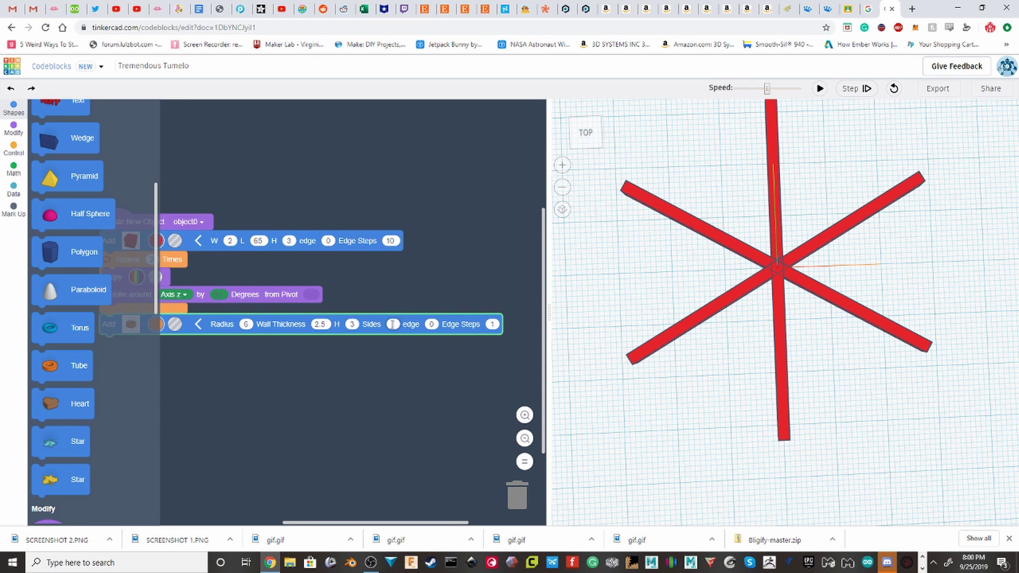
text(6)
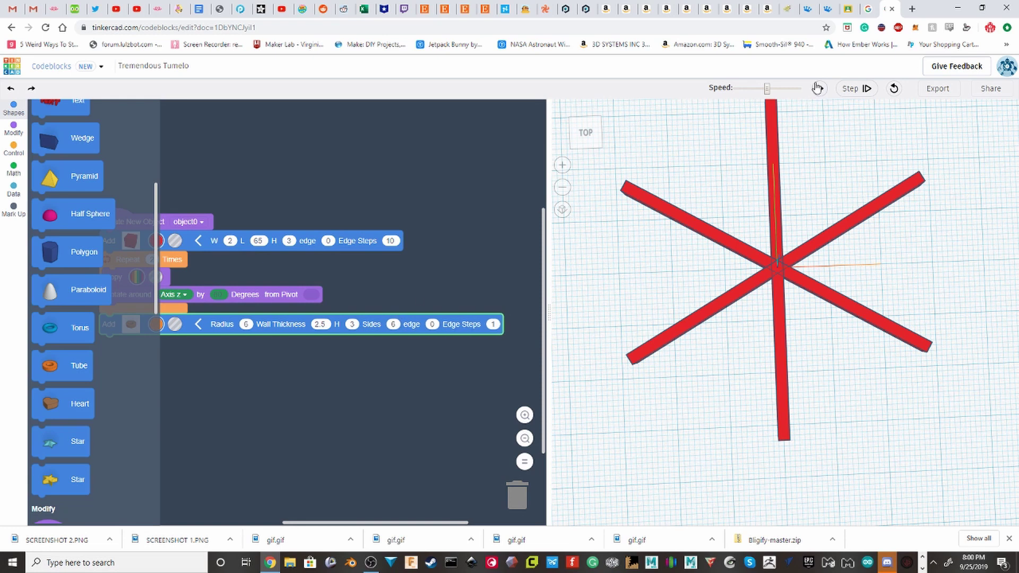
click(819, 89)
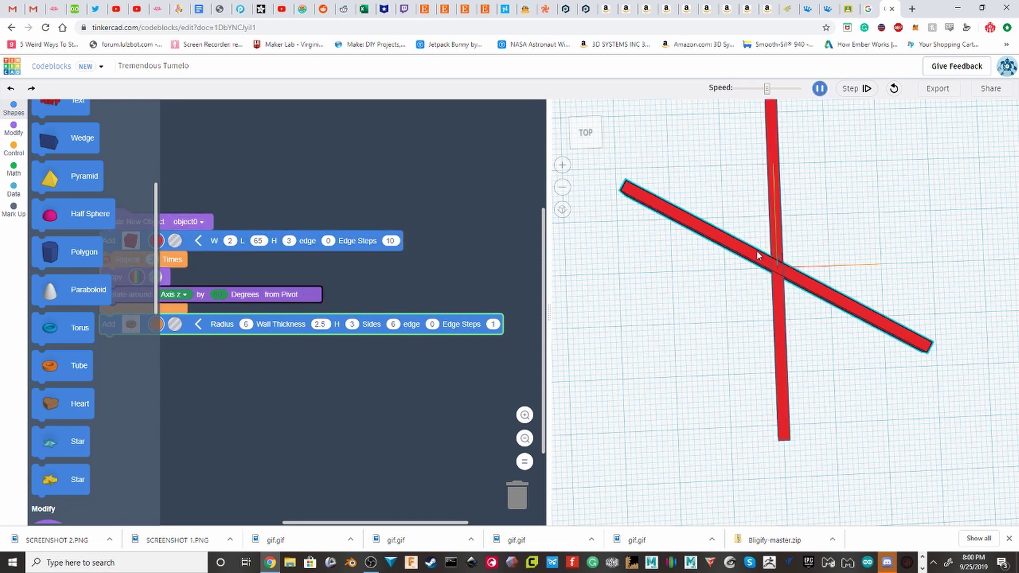
scroll(375, 246, down, 1)
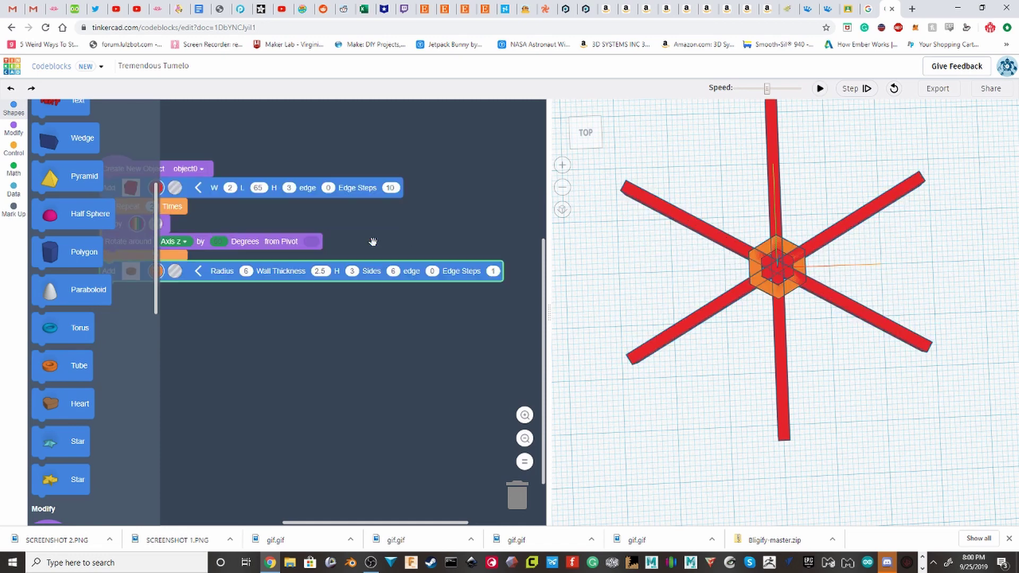
scroll(386, 239, up, 2)
Step: Add a Cylinder block below the Tube block
scroll(663, 250, up, 2)
scroll(743, 275, up, 2)
scroll(756, 284, up, 2)
scroll(759, 287, up, 1)
scroll(760, 287, down, 2)
scroll(690, 286, down, 1)
scroll(424, 285, down, 3)
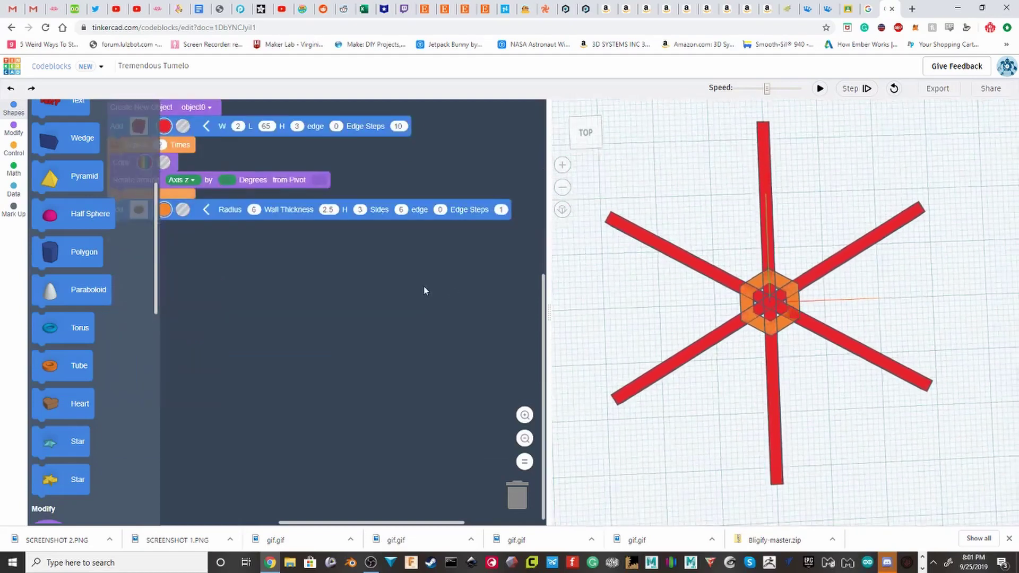
drag(424, 286, 508, 299)
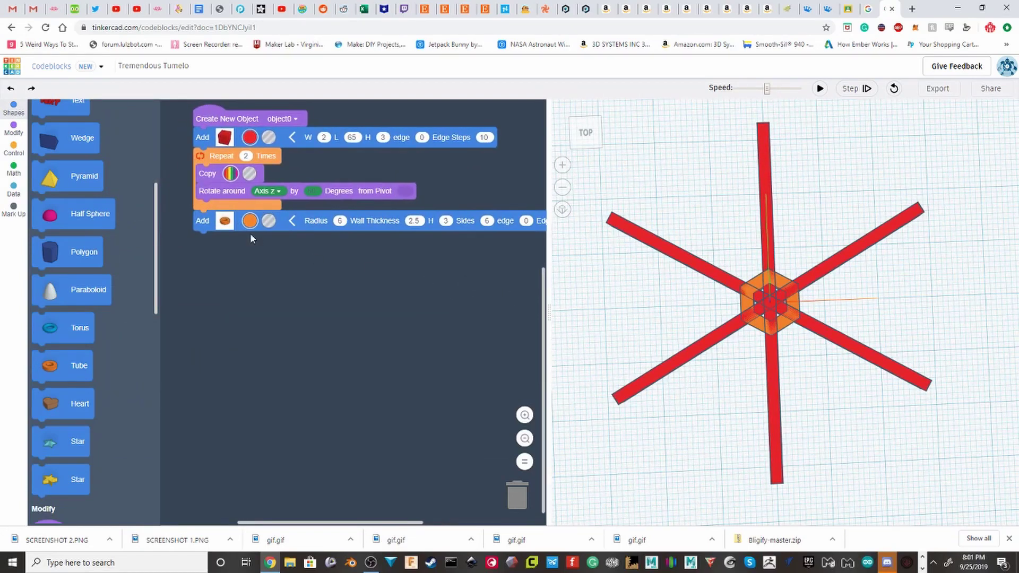
scroll(91, 212, up, 1)
scroll(103, 221, up, 3)
mouse_move(53, 123)
mouse_down()
mouse_move(208, 280)
mouse_move(214, 253)
mouse_up()
scroll(742, 312, up, 2)
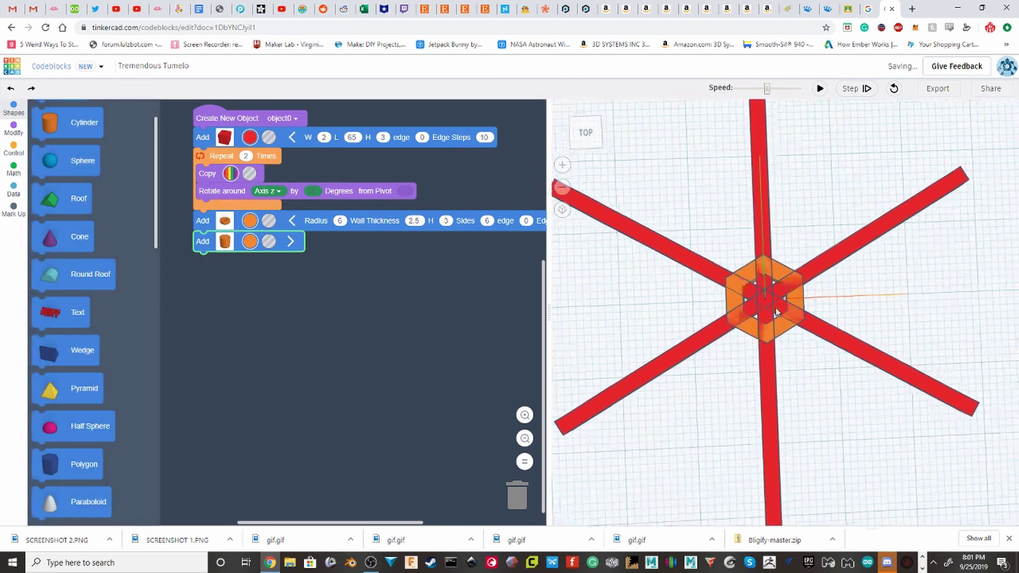
scroll(778, 312, up, 1)
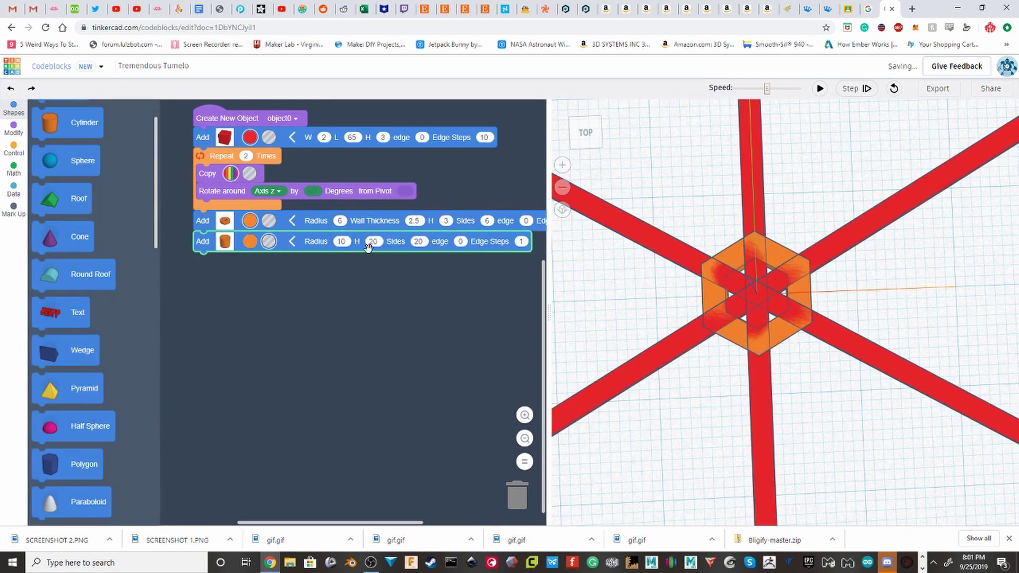
Step: Set the cylinder radius to 75 and run the code to add it
click(293, 242)
click(330, 278)
text(75)
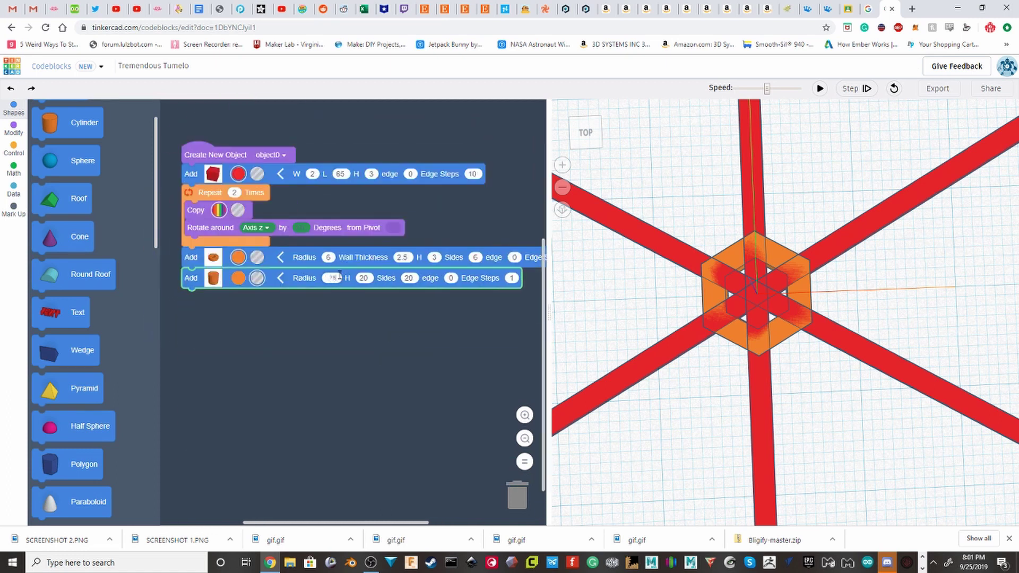
key(Return)
click(819, 88)
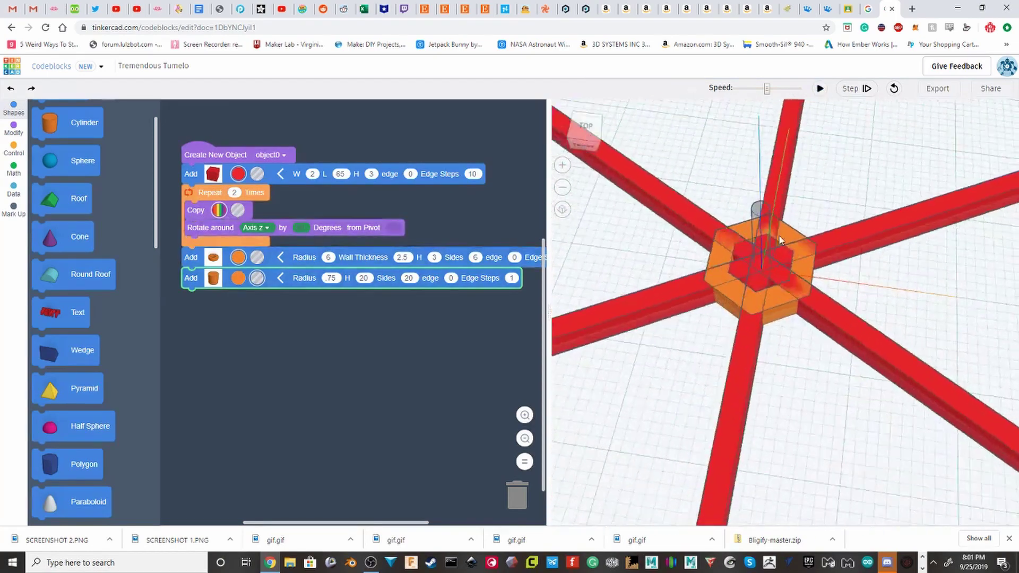
scroll(770, 257, up, 5)
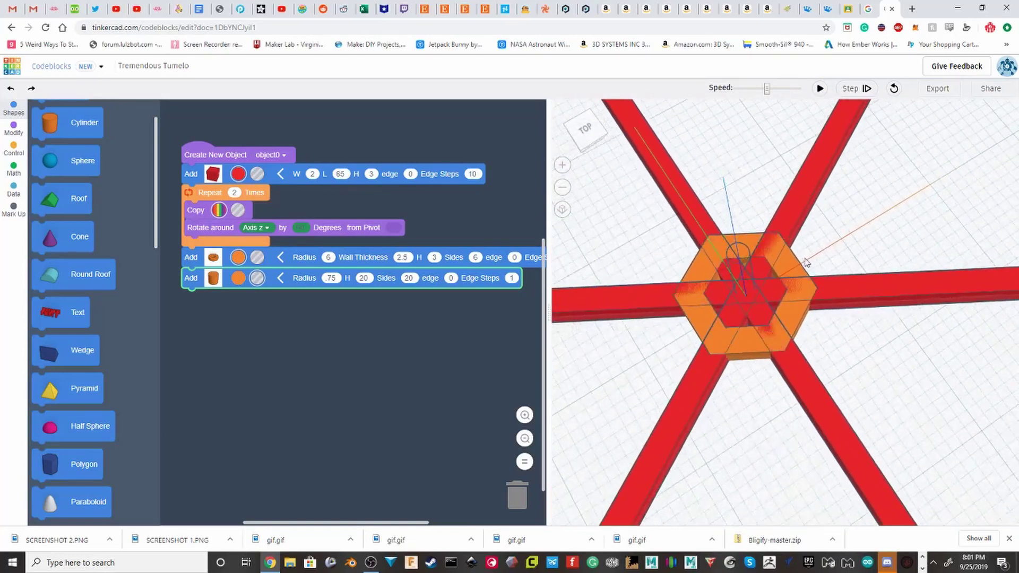
Step: Add a Create Group block at the script's end, run it, and orbit the result
scroll(75, 318, down, 8)
scroll(79, 370, down, 1)
drag(62, 471, 212, 291)
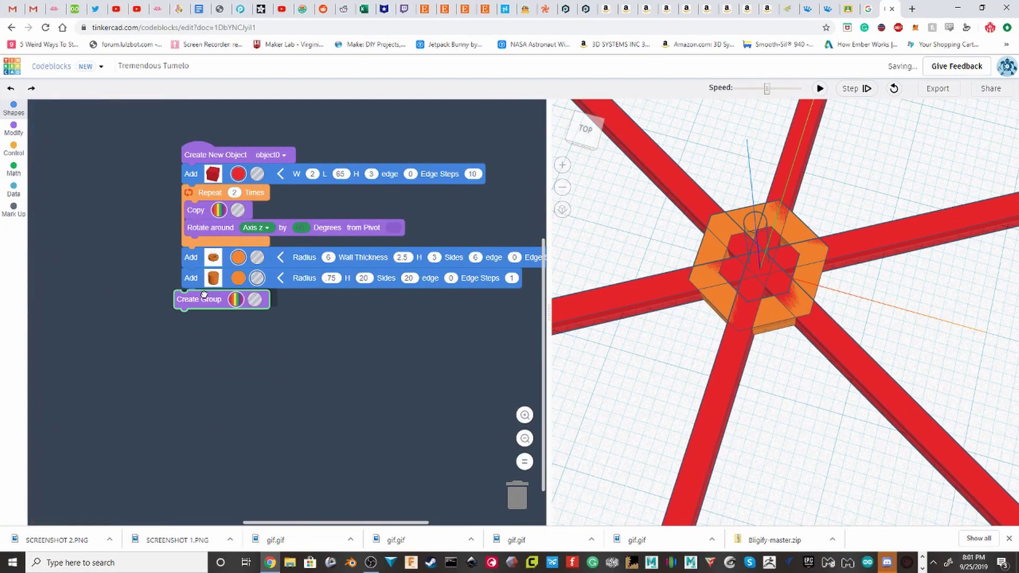
click(819, 88)
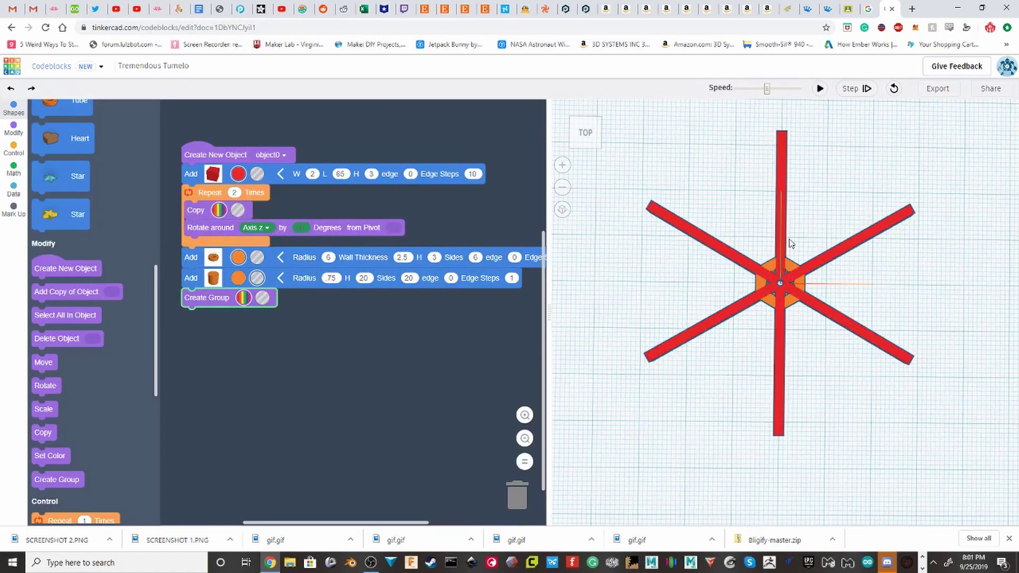
right_drag(784, 244, 783, 334)
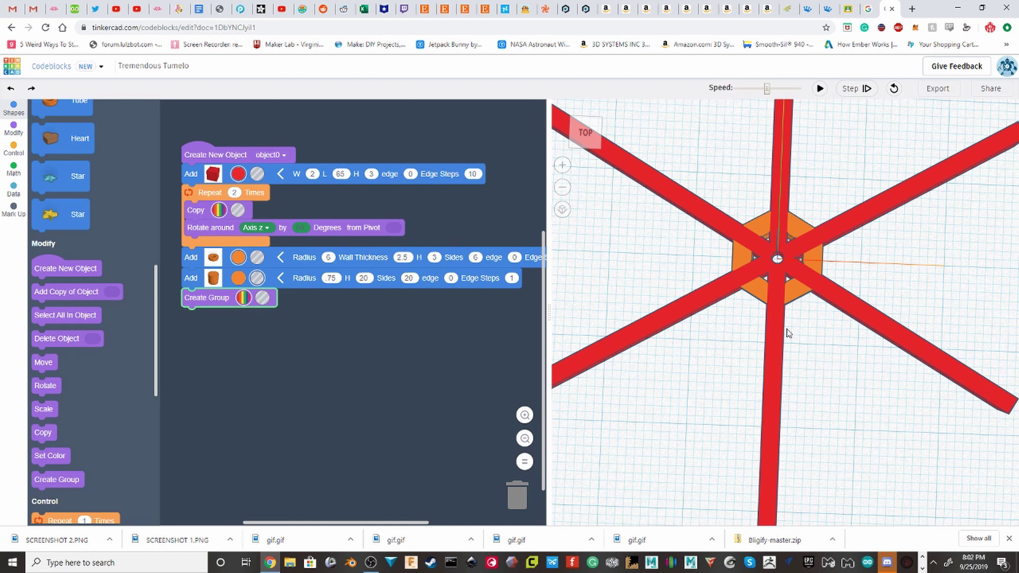
Step: Add a second Create New Object script, object1, below the first
click(238, 277)
click(400, 304)
scroll(104, 256, up, 5)
scroll(94, 323, down, 3)
scroll(94, 322, down, 1)
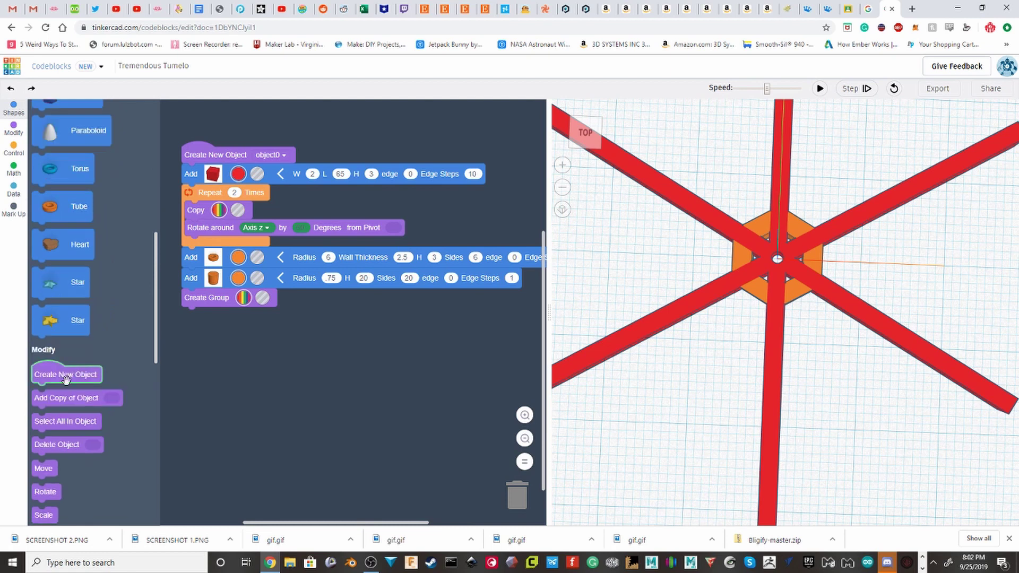
drag(63, 374, 229, 358)
drag(278, 386, 378, 367)
drag(315, 349, 304, 349)
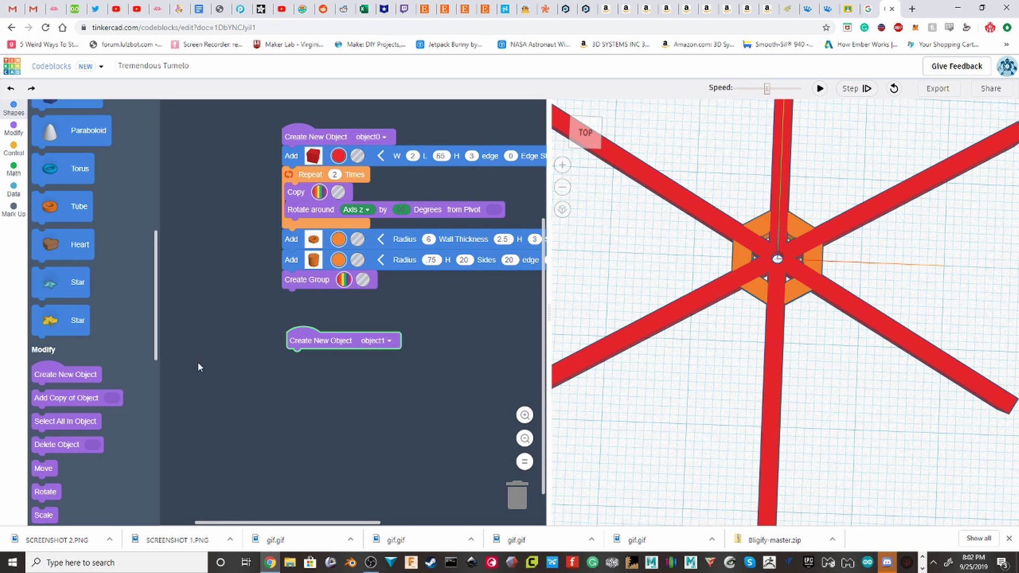
Step: Attach an Add Box block to object1 sized 2 by 14 by 3
click(13, 106)
drag(53, 138, 312, 381)
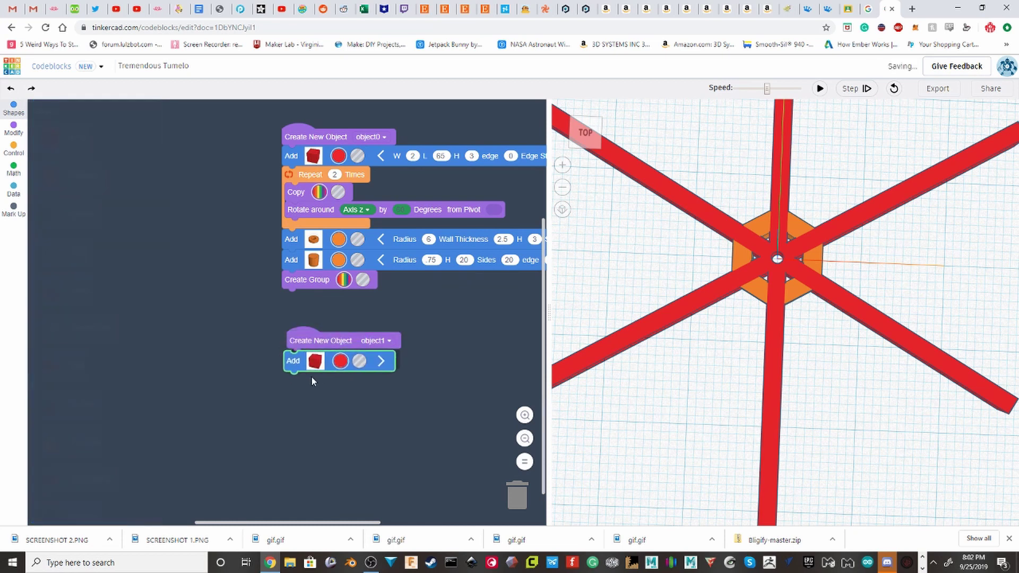
click(381, 361)
mouse_move(416, 357)
mouse_down()
mouse_move(315, 339)
mouse_move(389, 361)
mouse_up()
drag(441, 327, 338, 324)
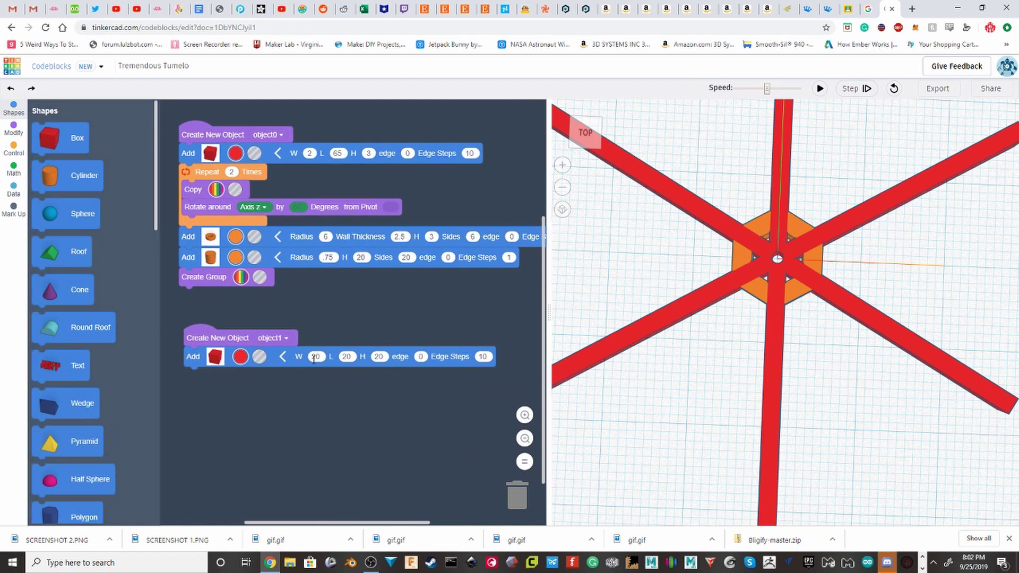
click(315, 356)
text(2)
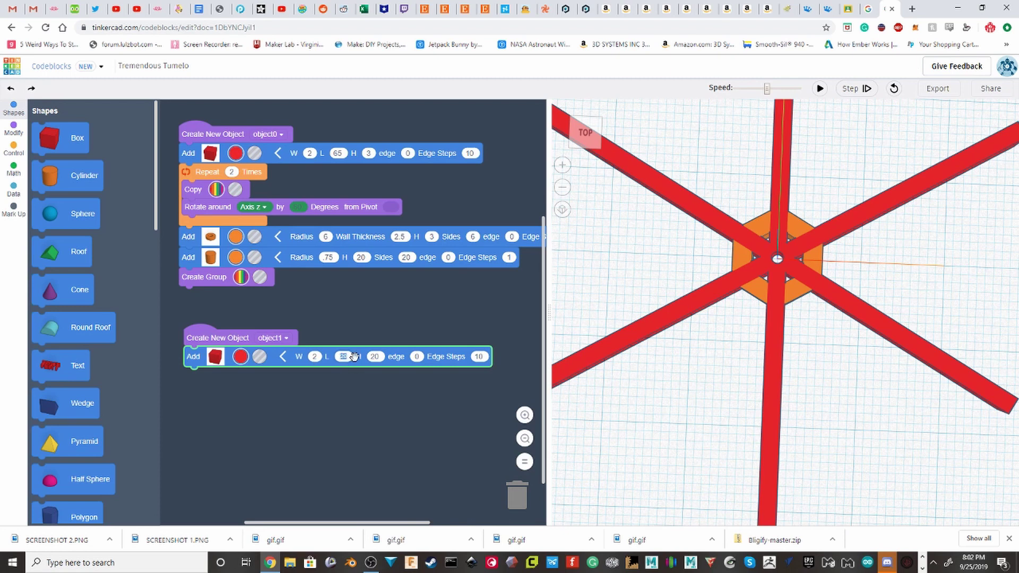
text(14)
click(375, 356)
key(BackSpace)
text(3)
Step: Set the object1 box edge to 0 and rerun the program
click(414, 356)
text(3)
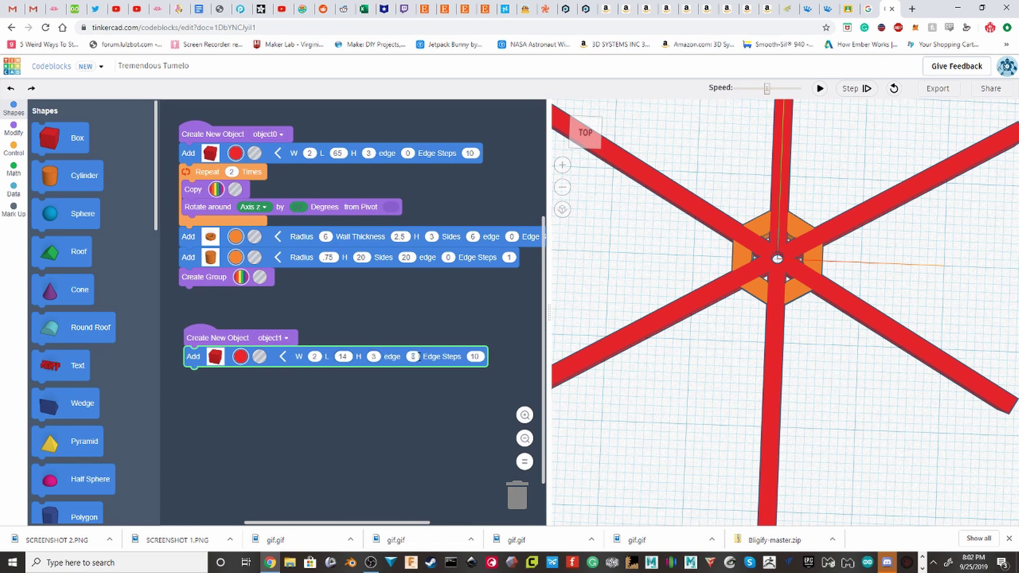
click(417, 317)
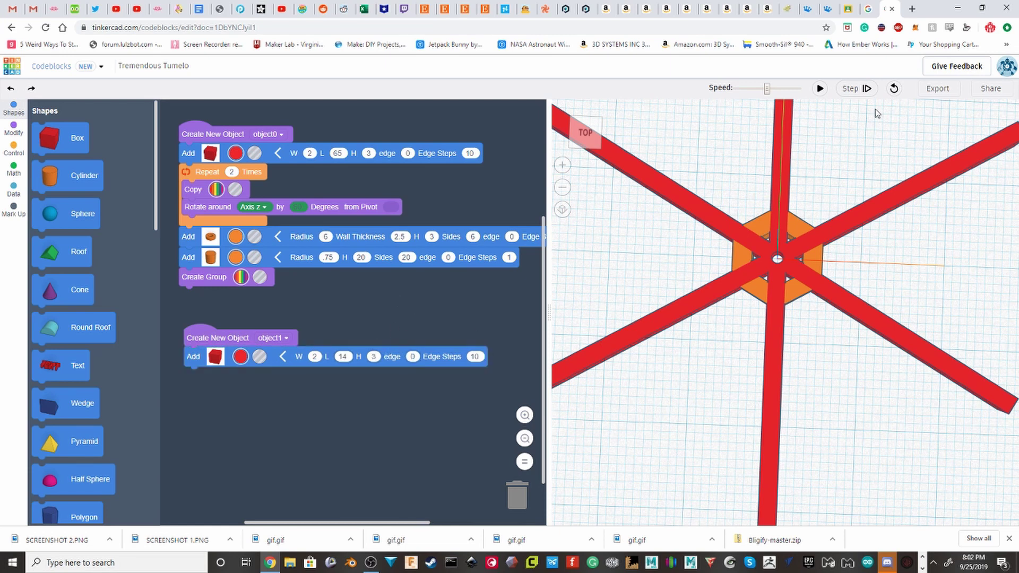
click(820, 89)
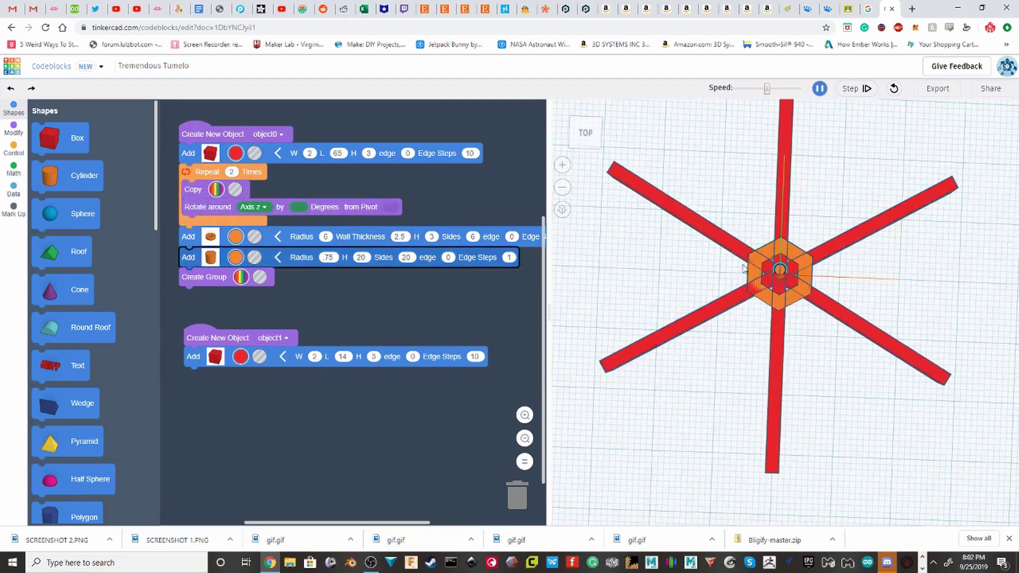
Step: Rerun the program at full speed, then slow playback right down and start a slow run
drag(766, 89, 797, 89)
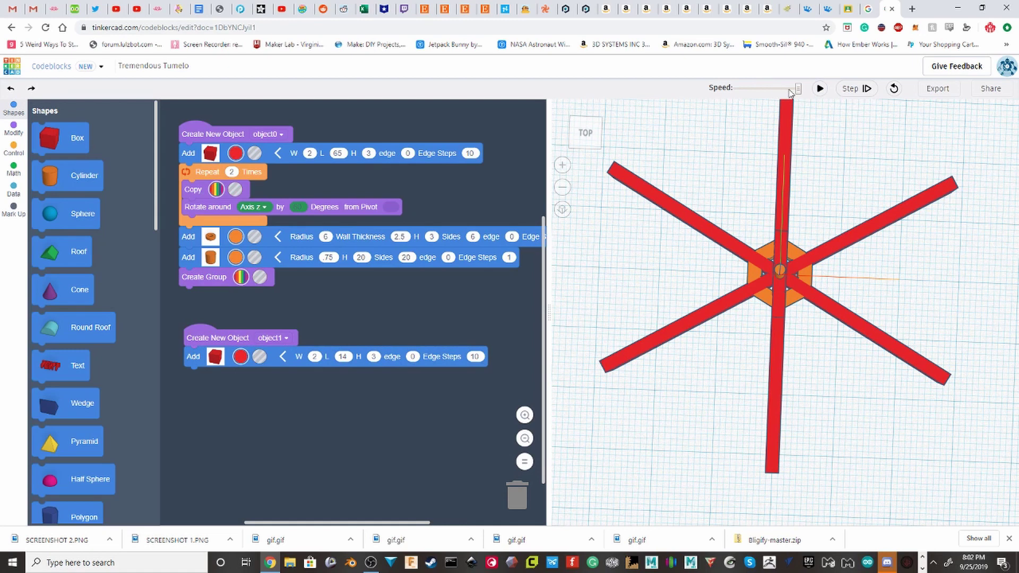
click(819, 89)
drag(798, 90, 735, 89)
click(820, 89)
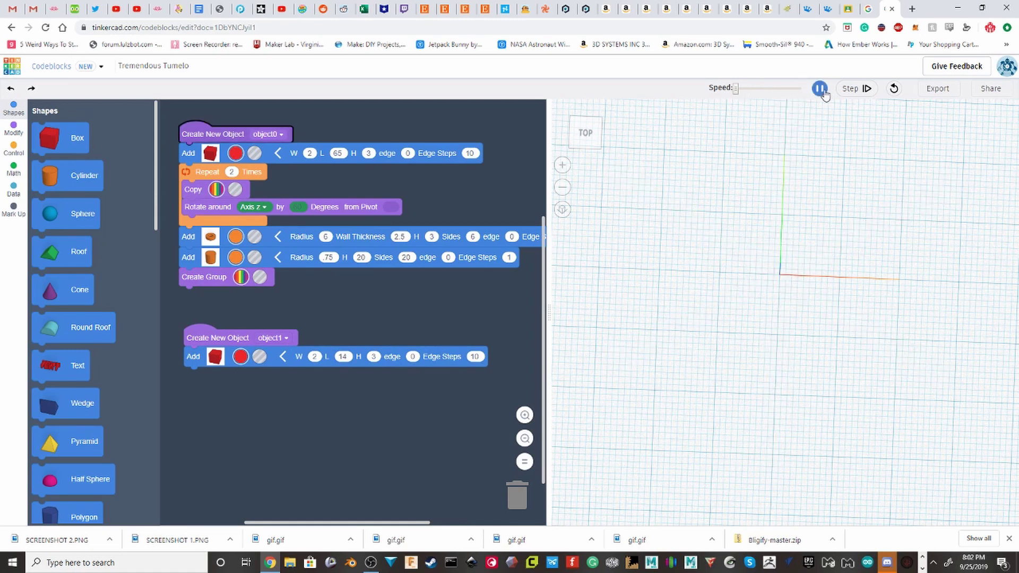
Step: Step through the run to watch the arm copies, hexagon, cylinder and grouping appear
click(819, 88)
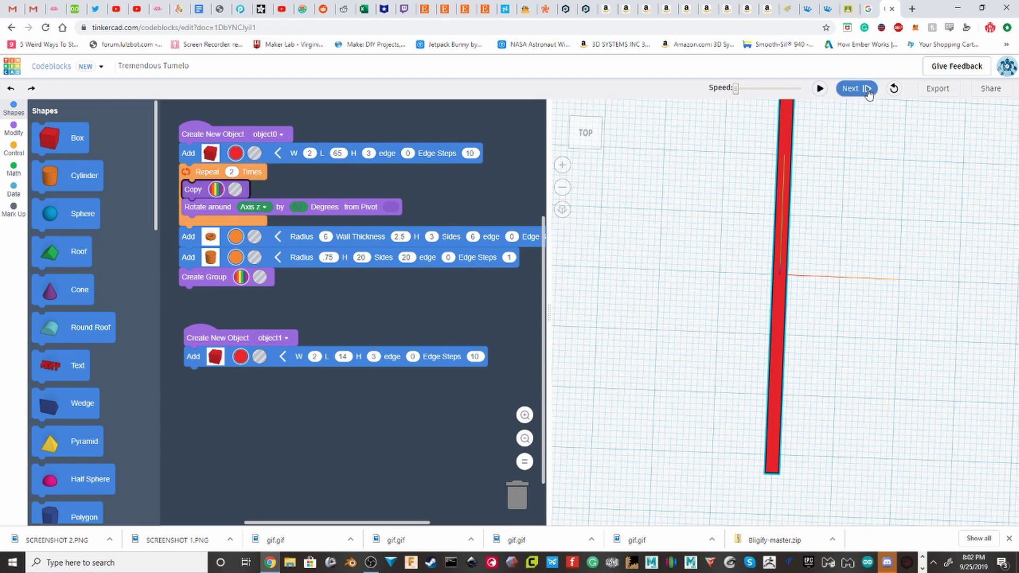
click(866, 91)
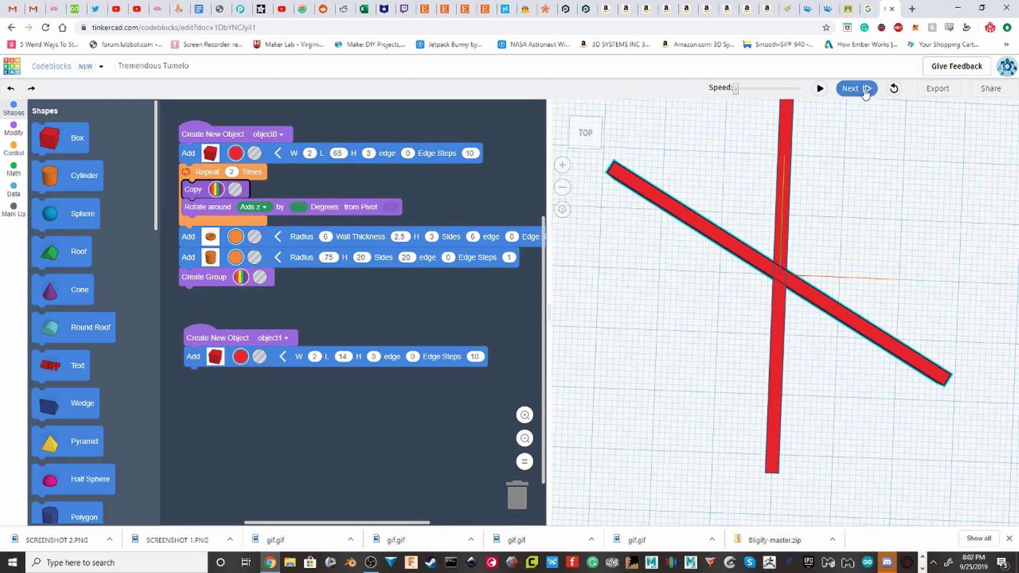
click(865, 91)
click(865, 91)
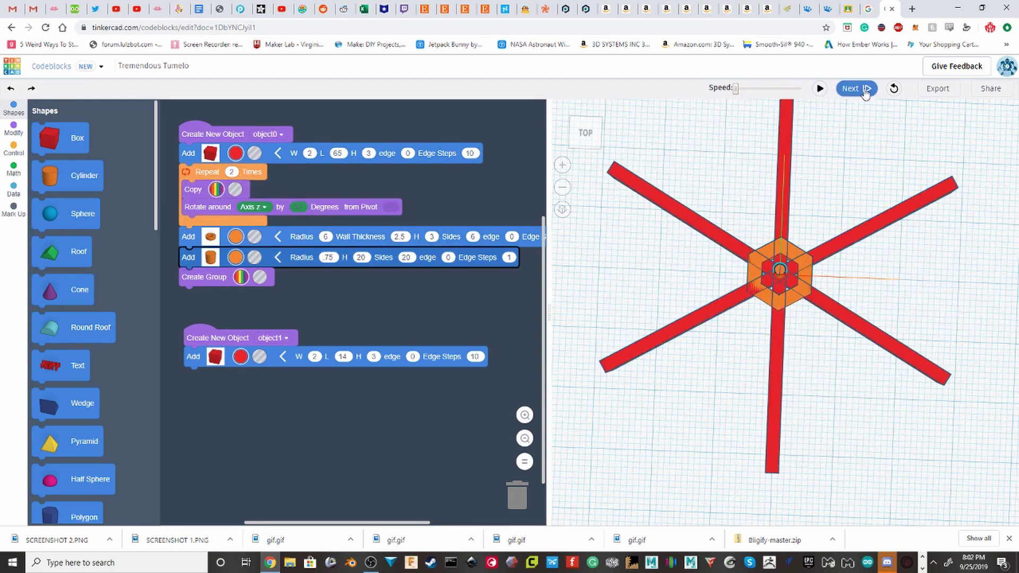
click(866, 91)
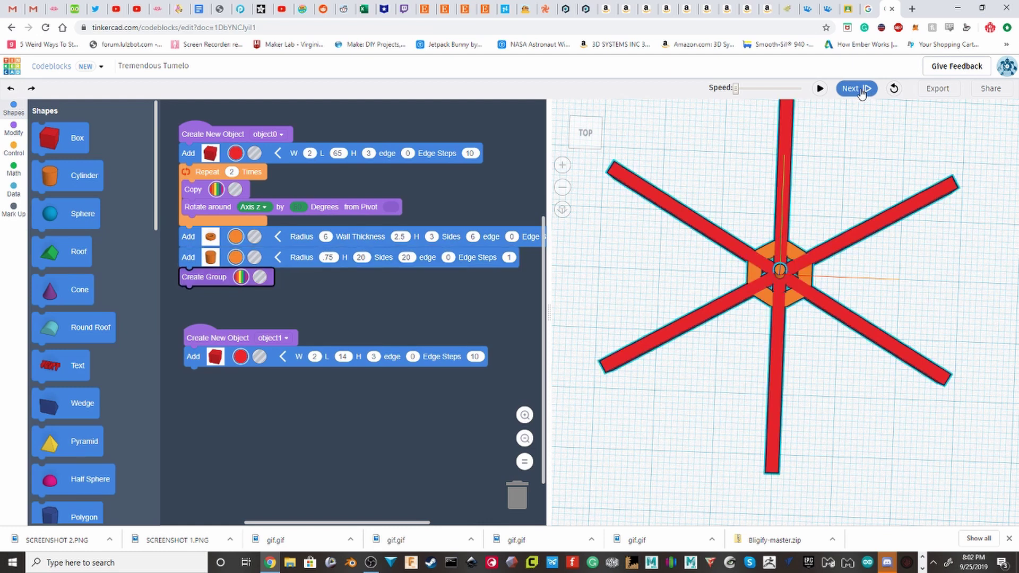
click(860, 91)
click(254, 257)
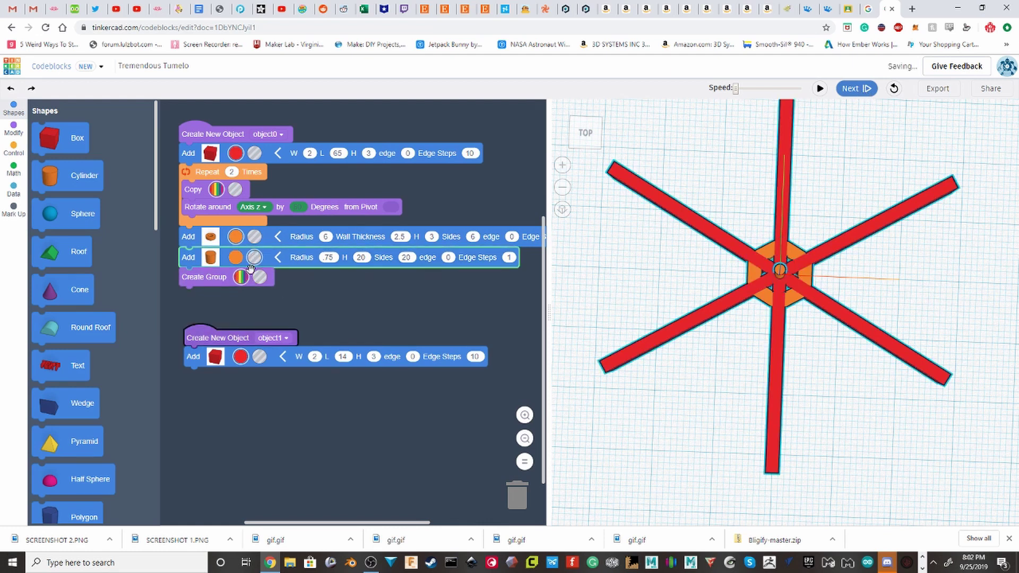
click(438, 322)
click(819, 89)
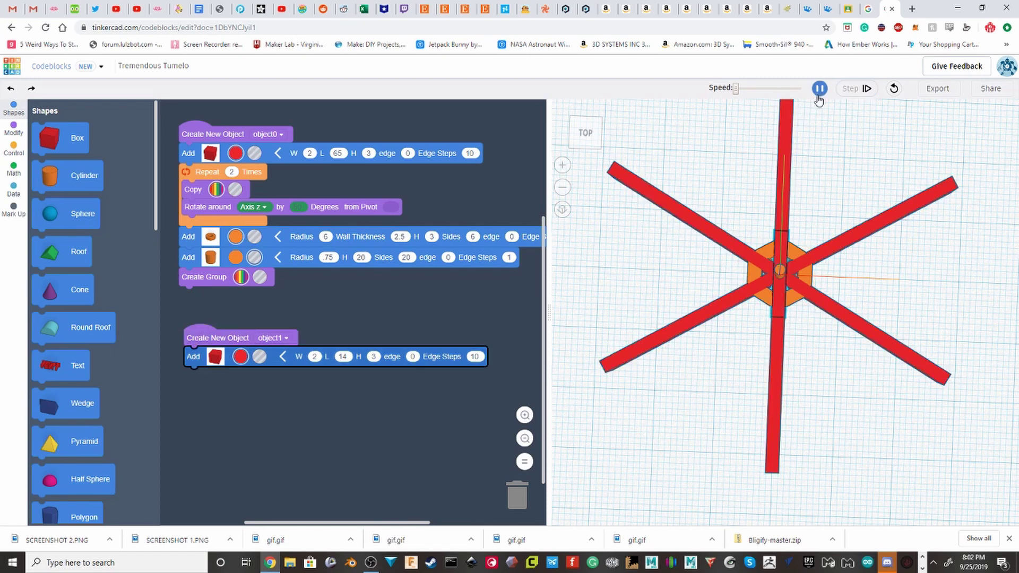
Step: Restore full playback speed, orbit to a near-top view, and rerun to rebuild the star
click(798, 89)
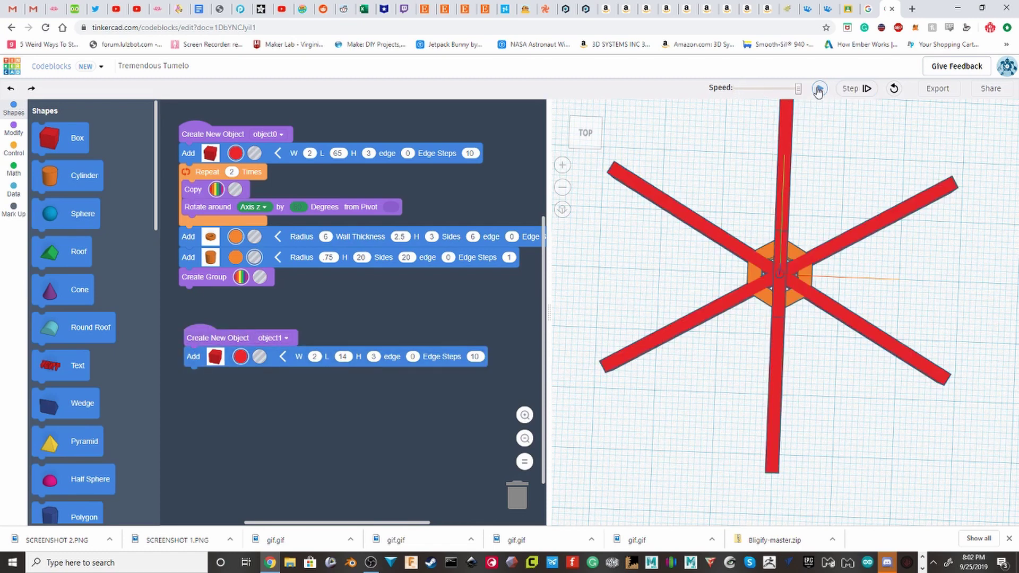
mouse_move(758, 259)
right_down()
mouse_move(882, 236)
mouse_move(813, 295)
right_up()
scroll(814, 296, up, 3)
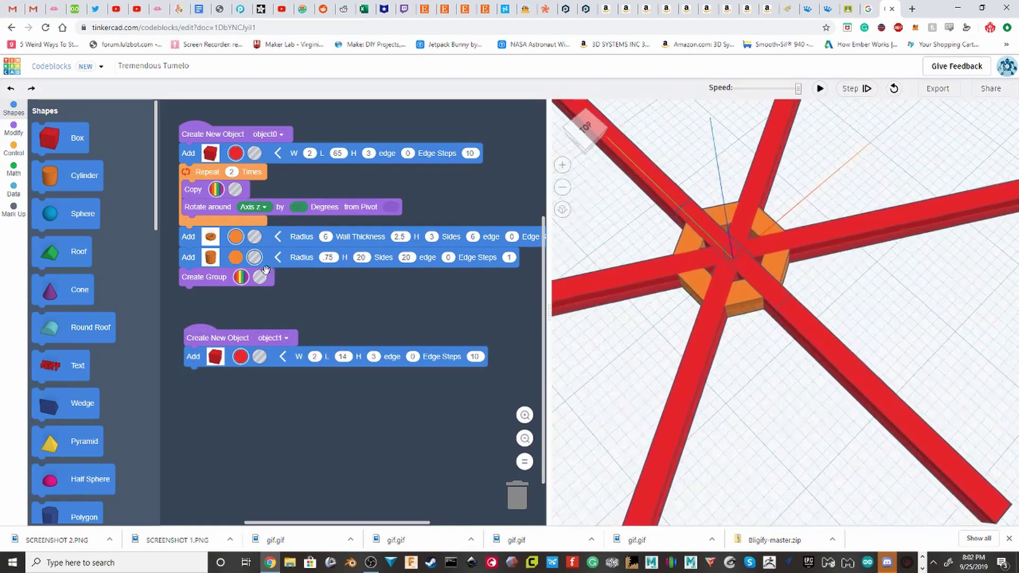
click(212, 281)
right_drag(696, 281, 813, 259)
click(820, 89)
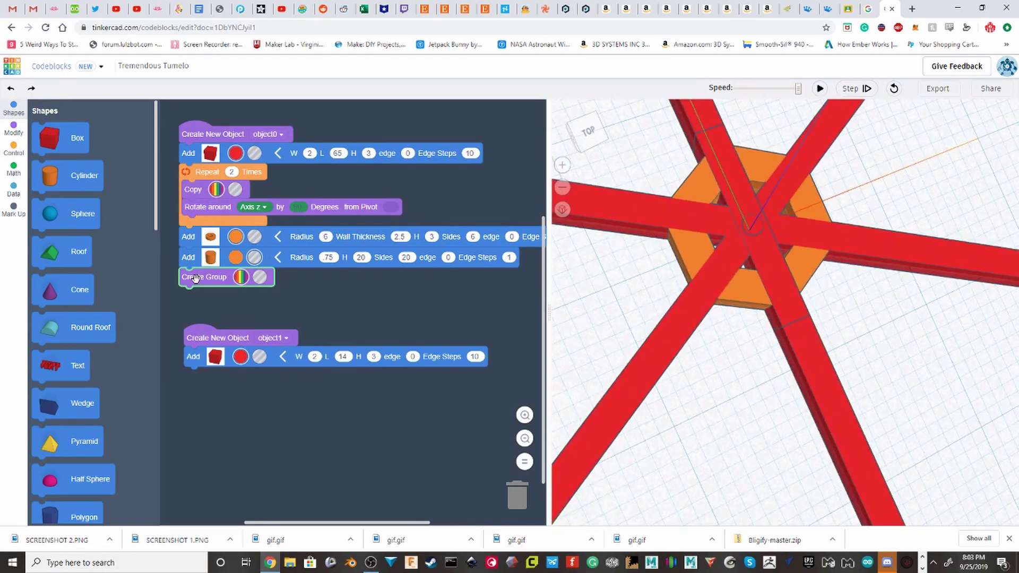
click(259, 282)
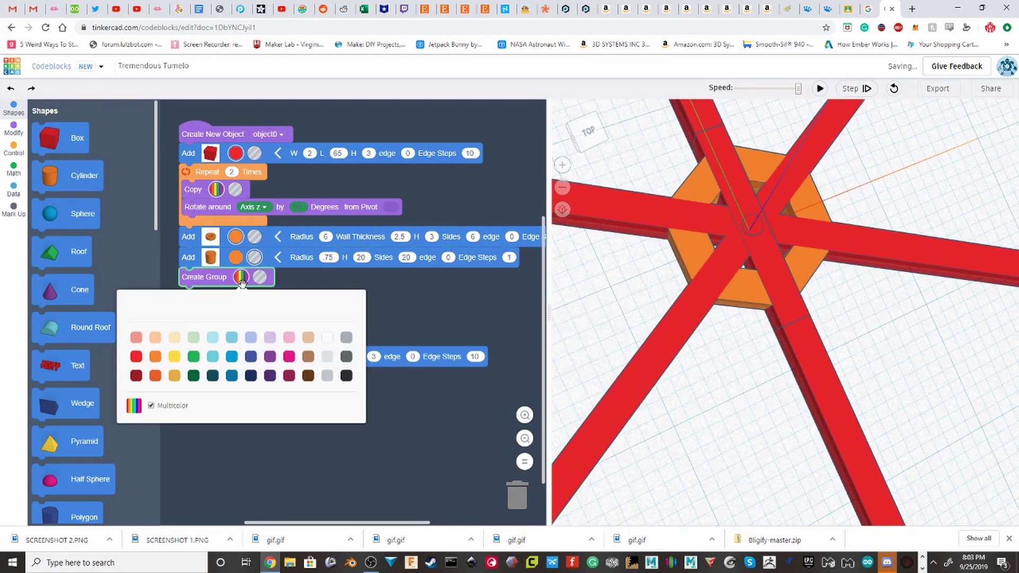
click(260, 278)
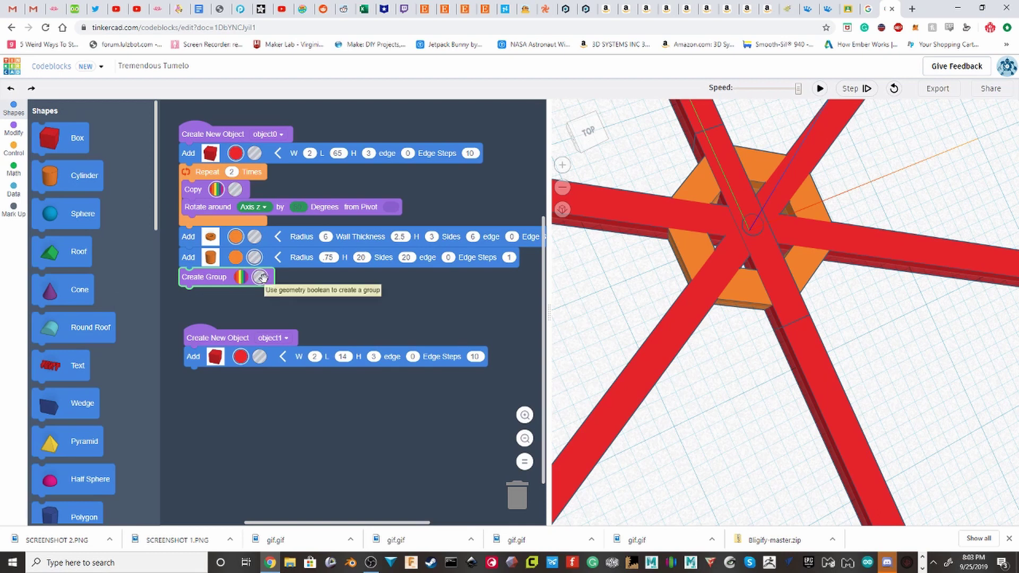
click(820, 90)
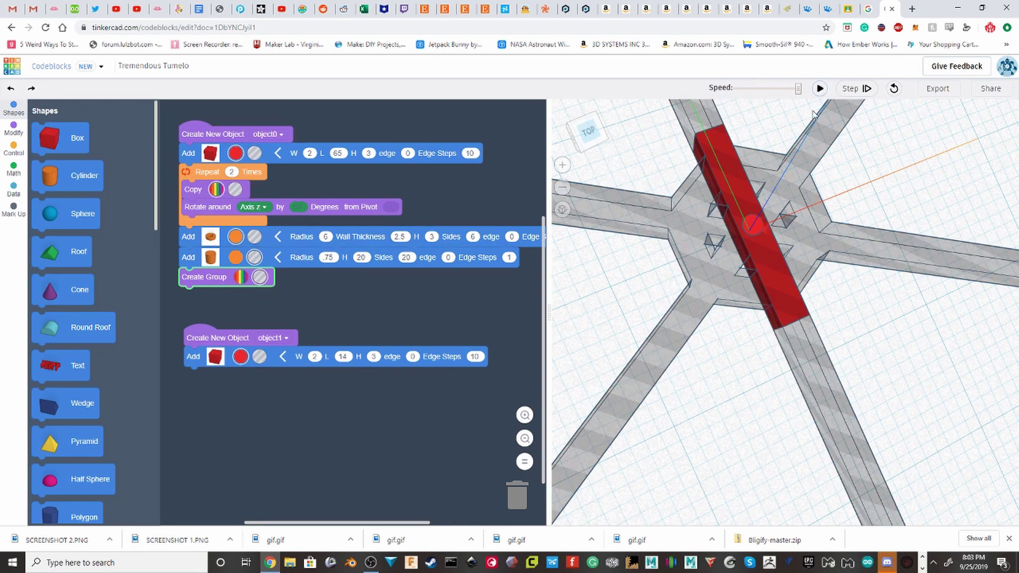
right_drag(758, 237, 751, 207)
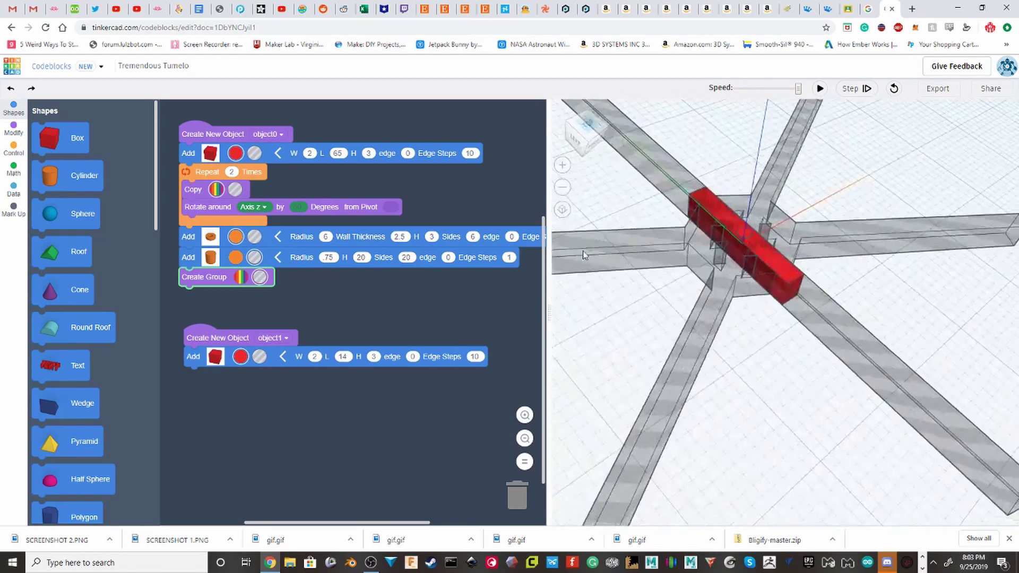
click(241, 277)
click(820, 88)
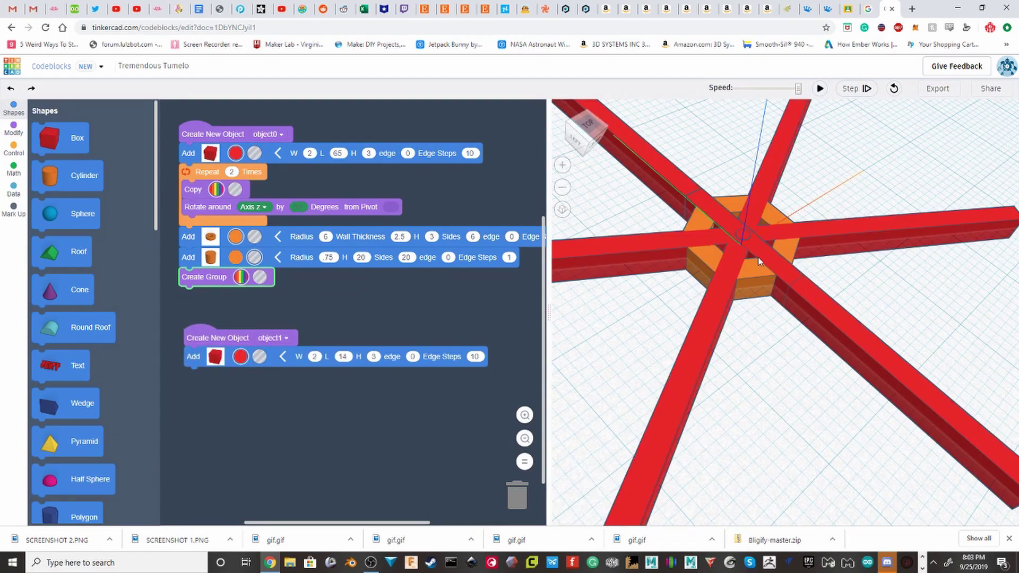
Step: Duplicate the rotate-around-Z step and attach the copy under object1's box block
mouse_move(251, 276)
mouse_down()
mouse_move(246, 294)
mouse_move(250, 285)
mouse_up()
click(213, 208)
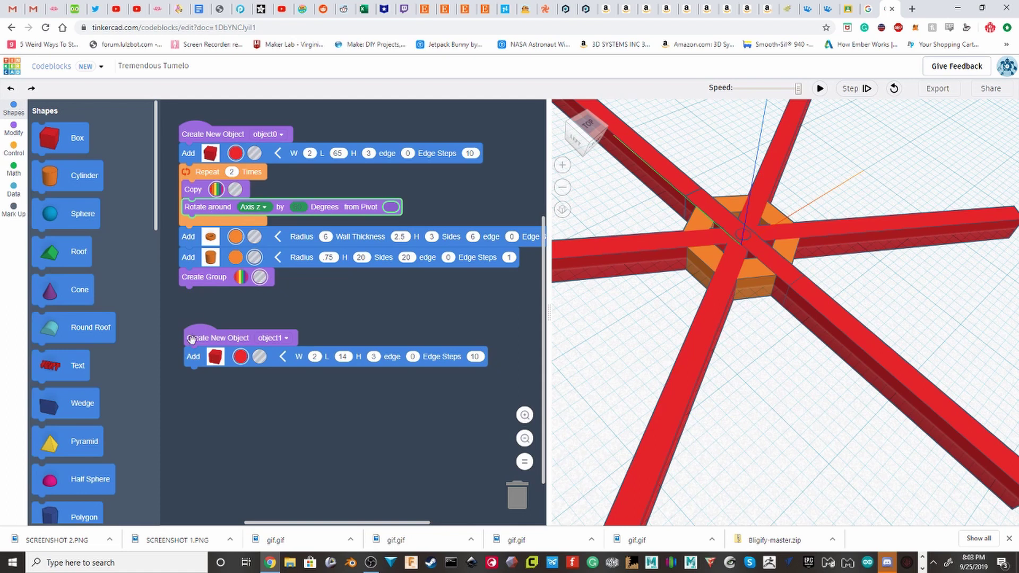
key(ctrl+c)
key(ctrl+v)
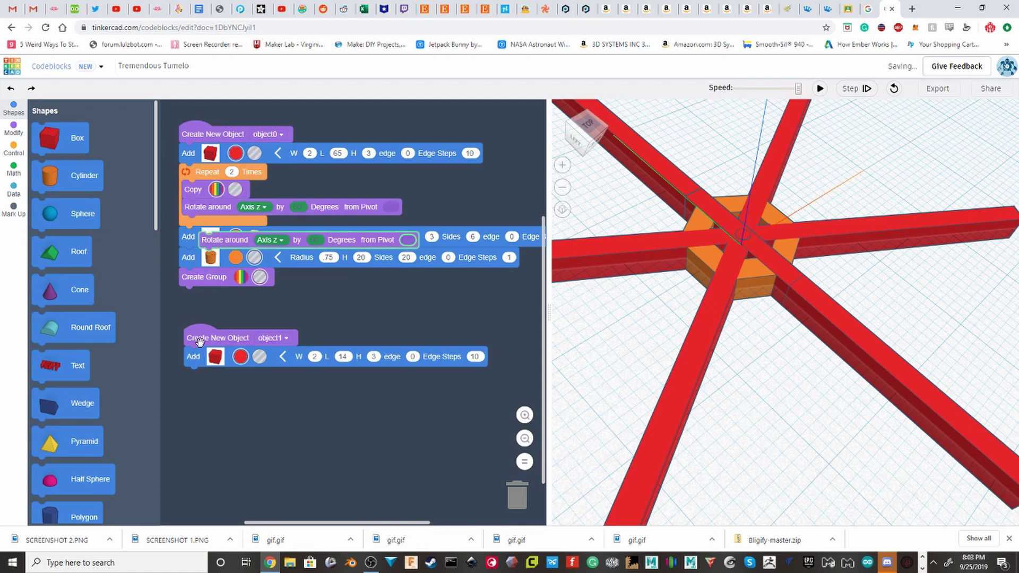
drag(224, 240, 215, 377)
click(301, 375)
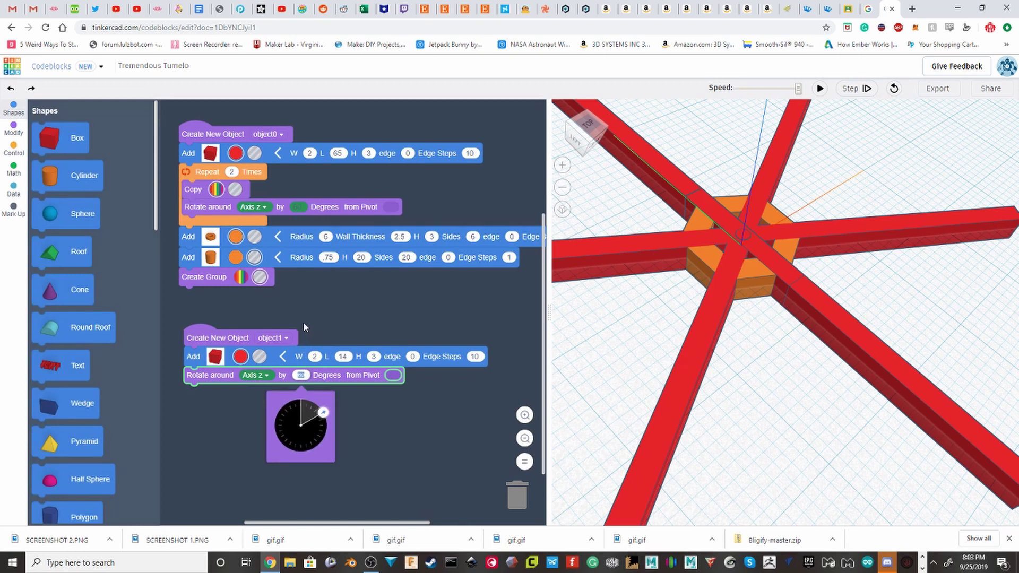
click(377, 394)
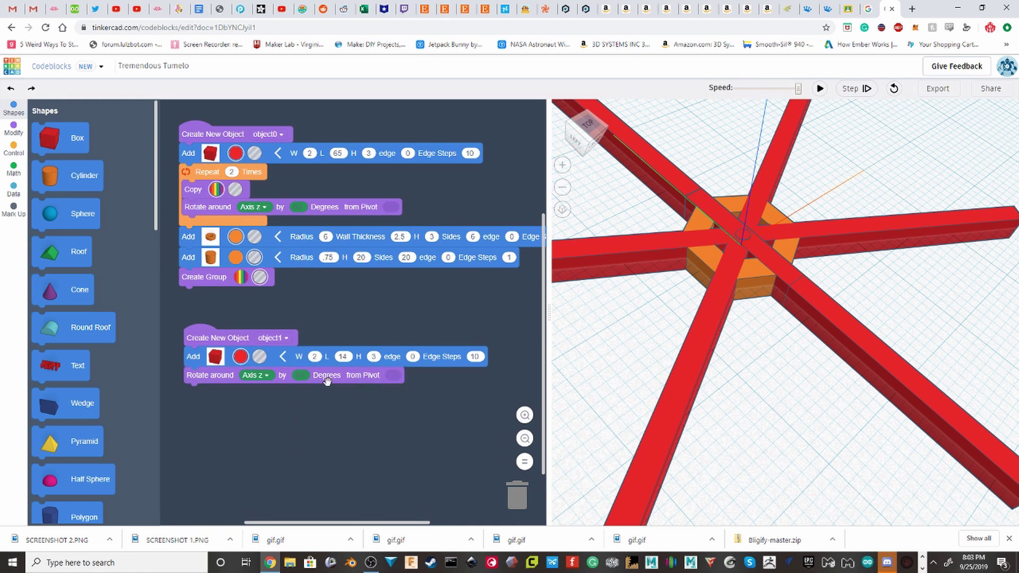
Step: Attach a Move block under object1's rotation with X -6 and Y 28
scroll(63, 292, down, 4)
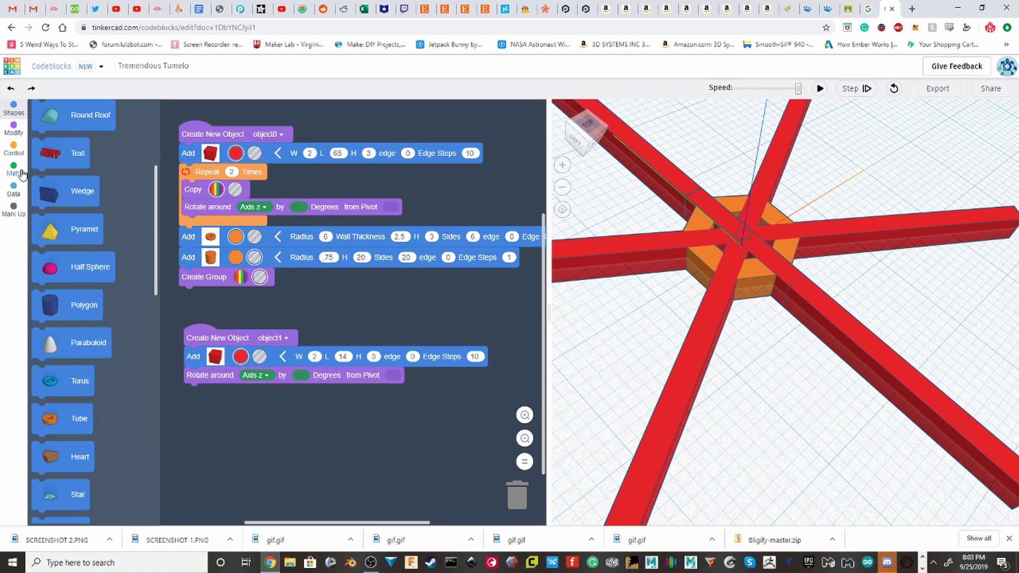
click(13, 132)
scroll(79, 239, down, 5)
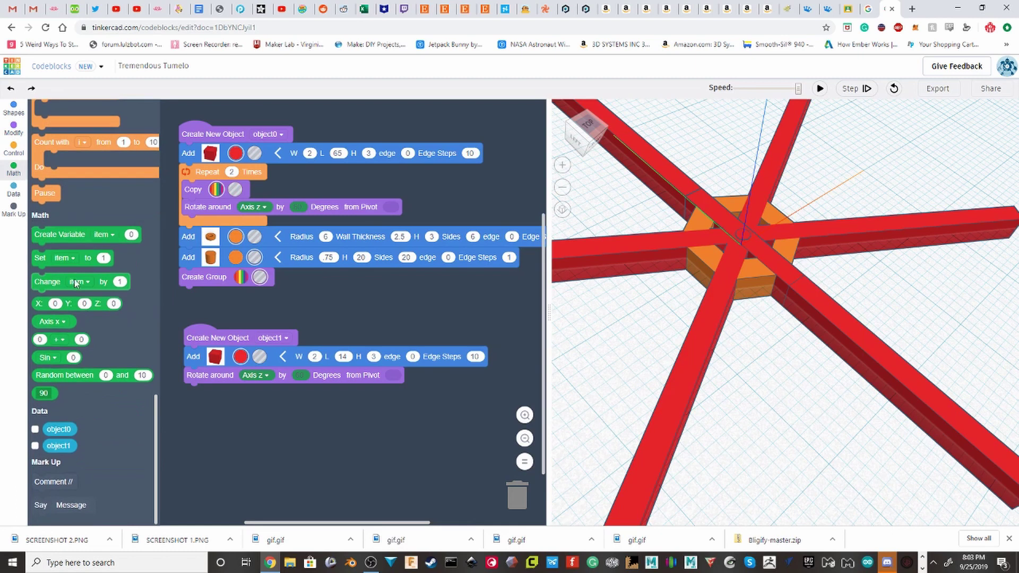
scroll(71, 300, up, 3)
scroll(71, 300, up, 1)
scroll(71, 300, up, 1)
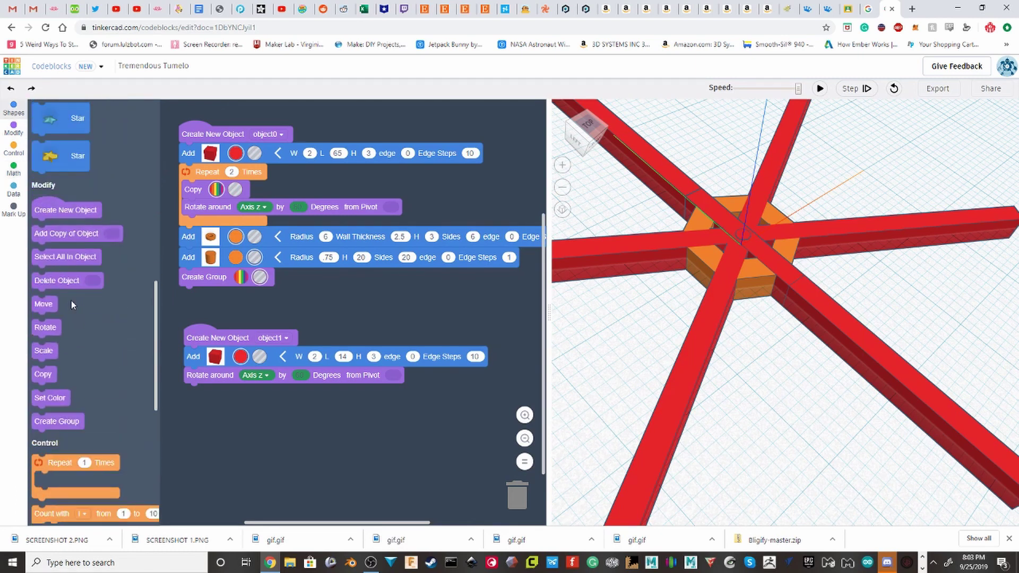
mouse_move(67, 300)
mouse_down()
mouse_move(253, 376)
mouse_move(218, 402)
mouse_up()
click(235, 391)
text(3)
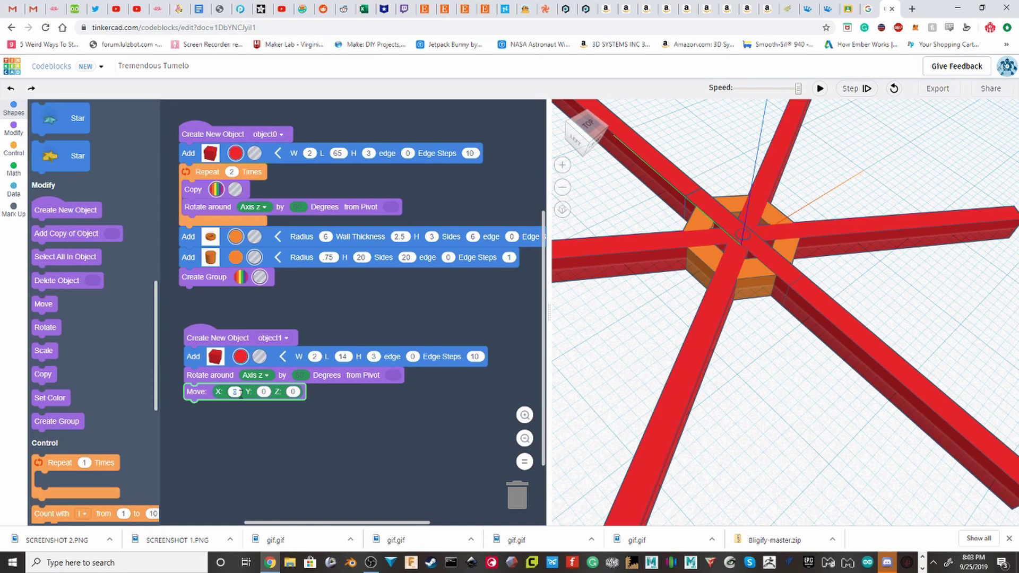
key(BackSpace)
text(-6)
click(268, 392)
key(BackSpace)
text(28)
click(356, 434)
Step: Run the program and orbit to an oblique view of the moved bar
click(820, 88)
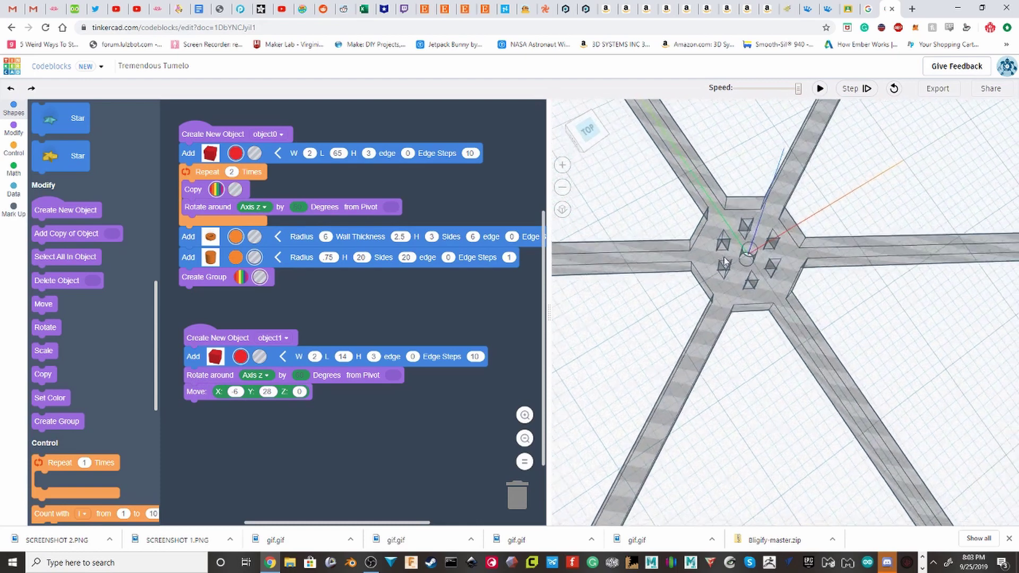
click(241, 276)
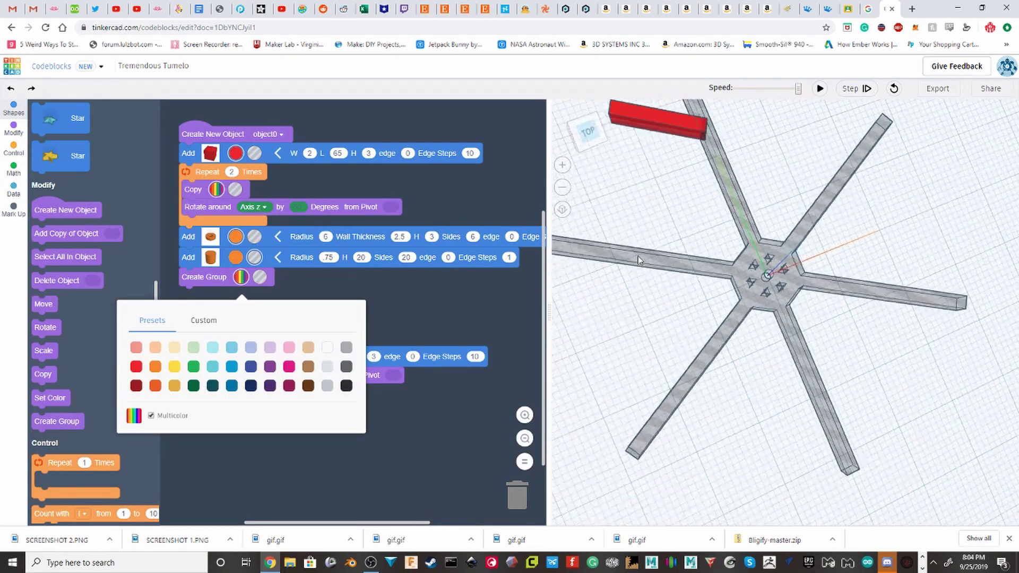
right_drag(710, 282, 519, 177)
scroll(519, 177, down, 2)
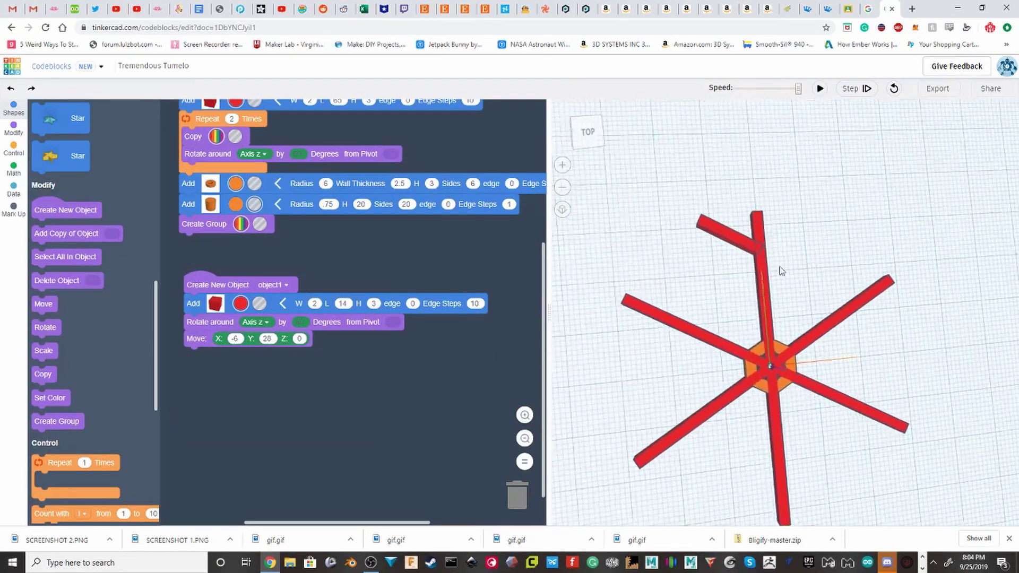
mouse_move(780, 264)
right_down()
mouse_move(749, 268)
mouse_move(793, 286)
mouse_move(707, 269)
right_up()
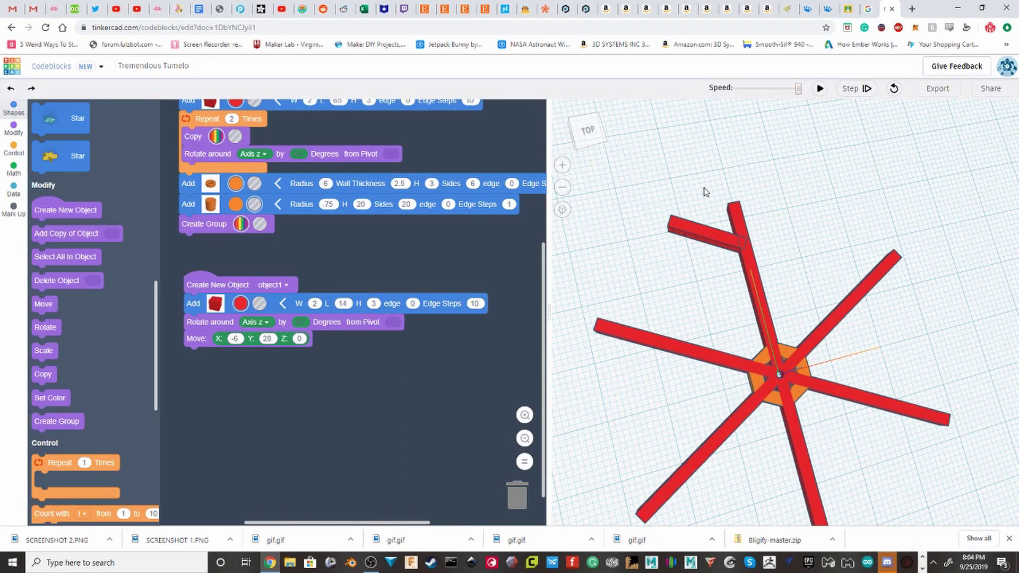
Step: Add a Box block after object1's move step, sized W 2, L 7, H 3
scroll(93, 151, up, 5)
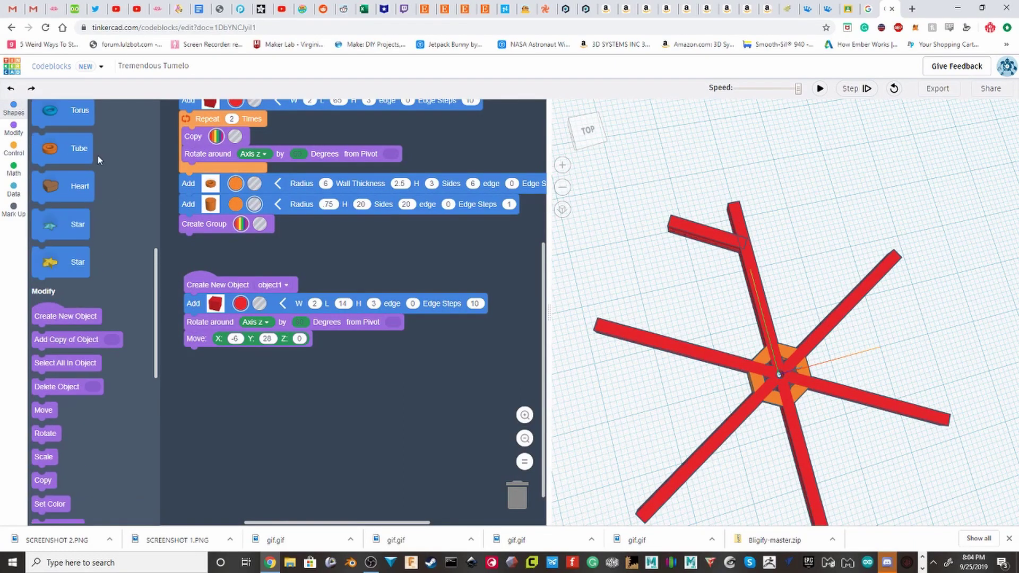
scroll(94, 151, up, 5)
scroll(93, 152, up, 5)
drag(77, 141, 299, 366)
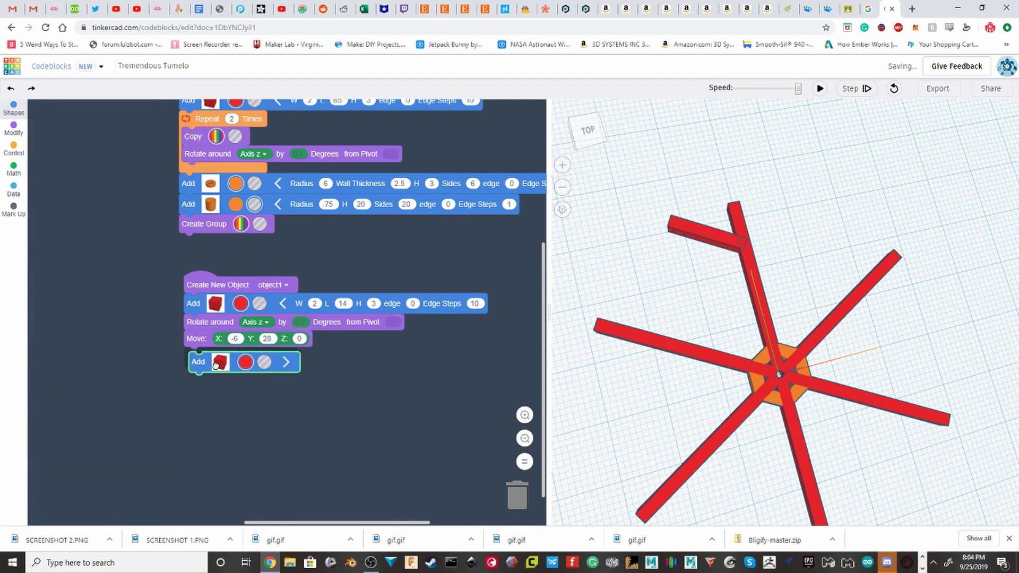
click(281, 357)
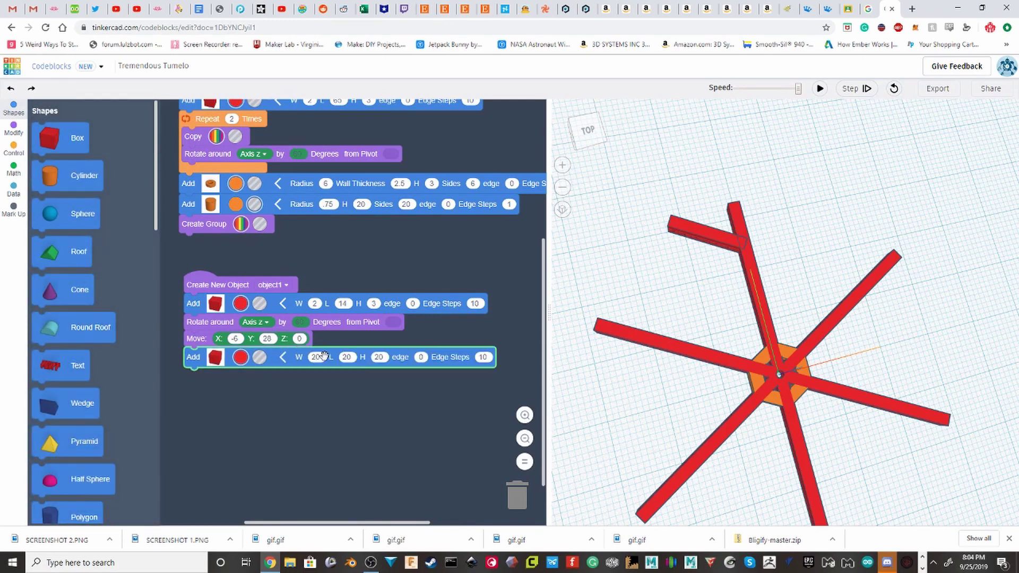
click(318, 356)
text(2)
click(345, 357)
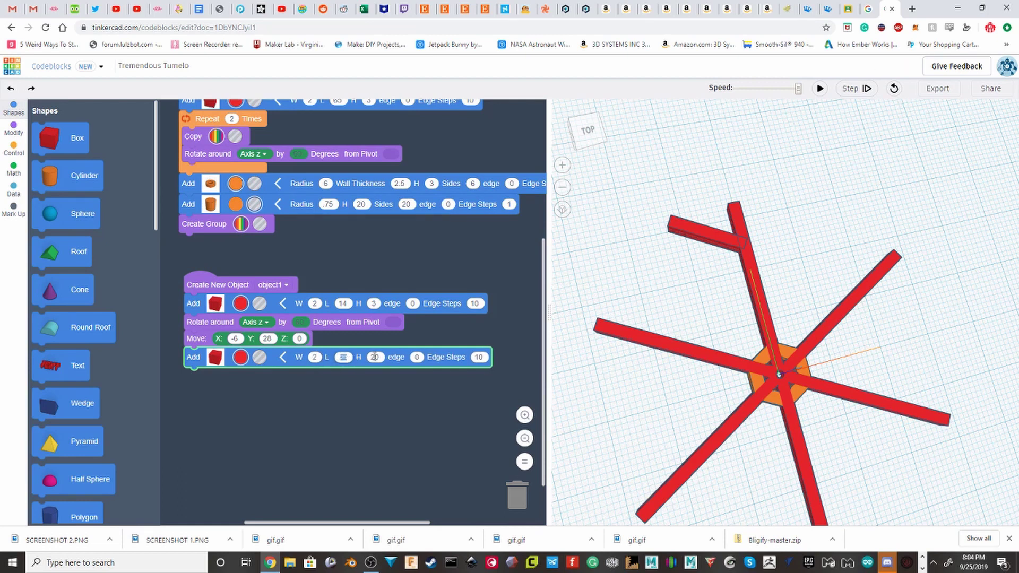
text(7)
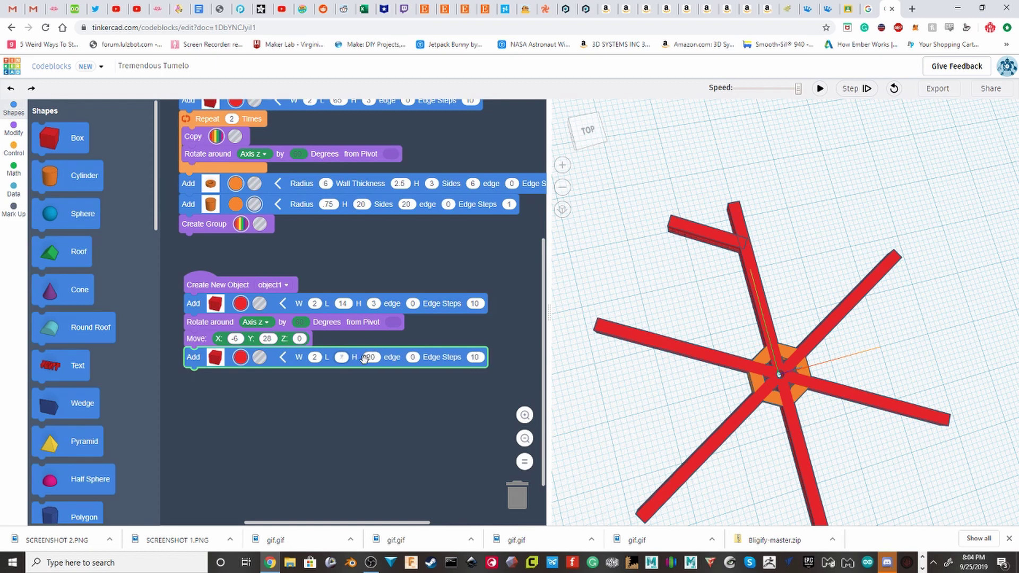
click(365, 359)
key(BackSpace)
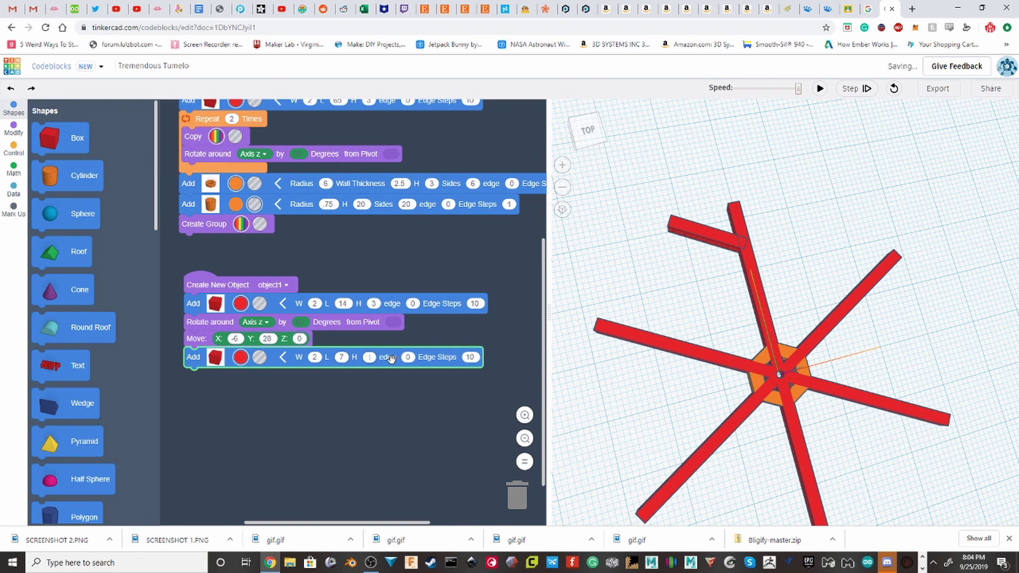
text(3)
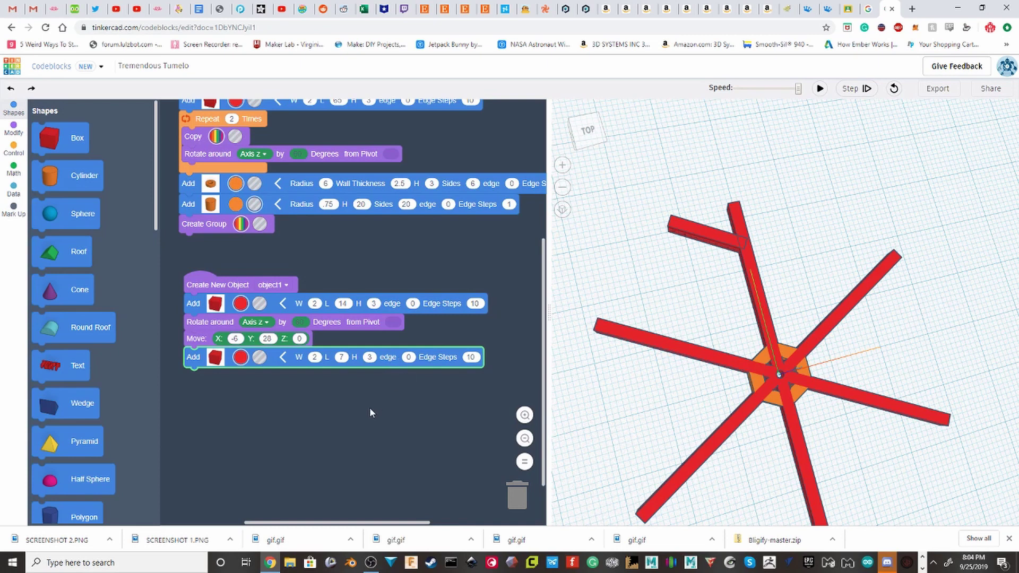
click(370, 414)
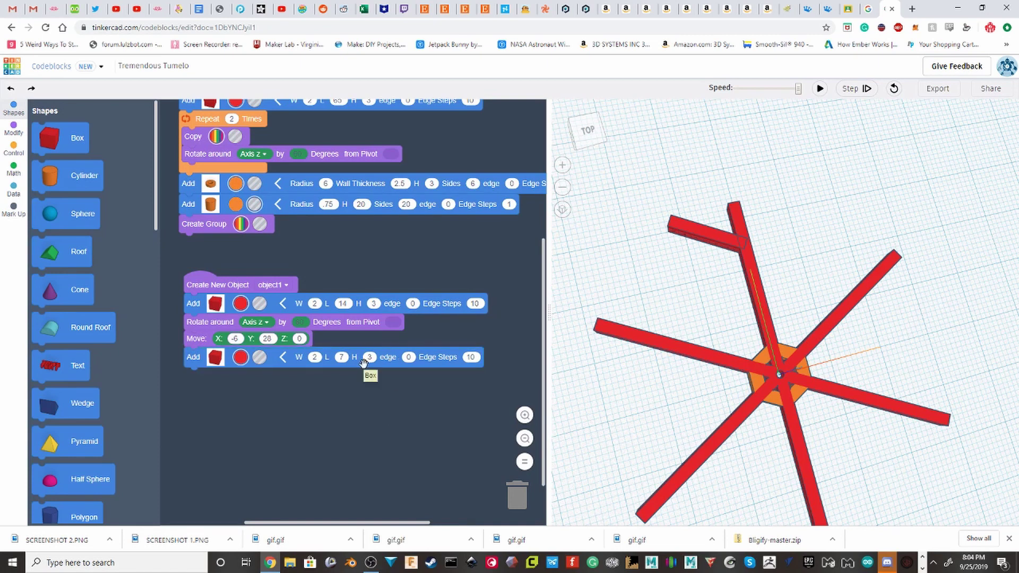
Step: Duplicate the move step under the short box with X -6, and rerun to preview the crossbar
drag(200, 266, 230, 230)
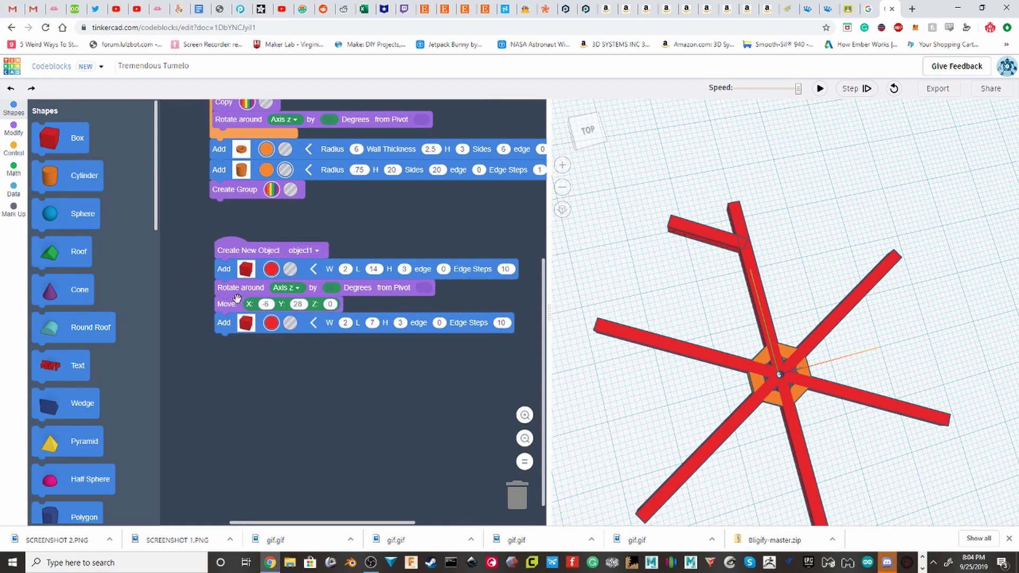
click(235, 303)
key(ctrl+c)
key(ctrl+v)
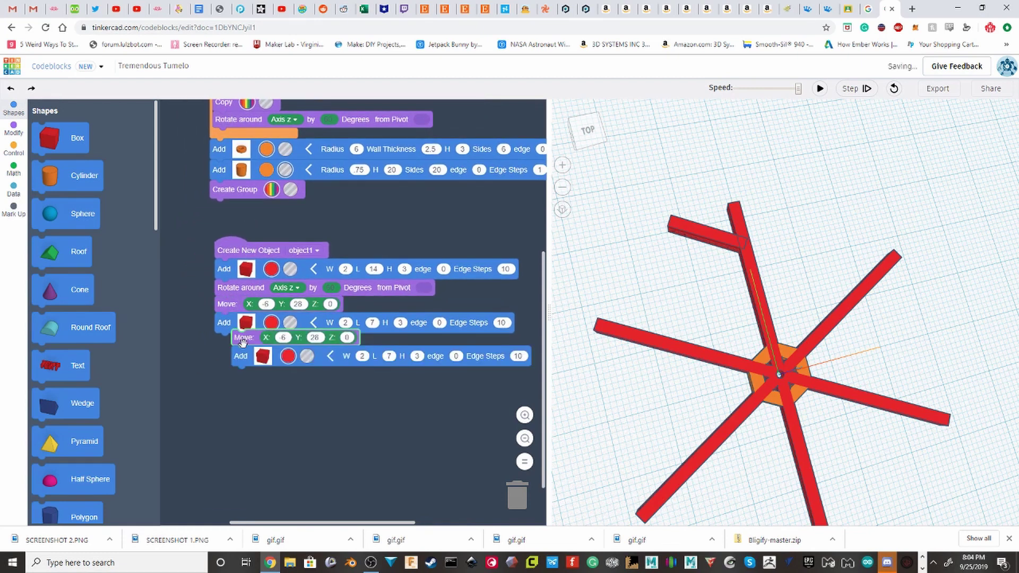
mouse_move(239, 339)
mouse_down()
mouse_move(228, 378)
mouse_move(512, 496)
mouse_up()
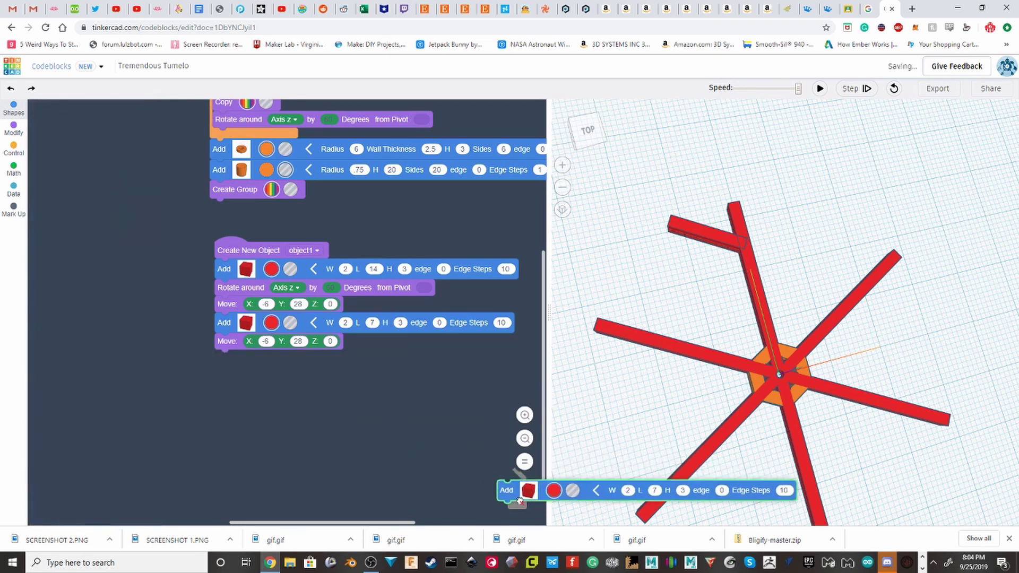
click(265, 342)
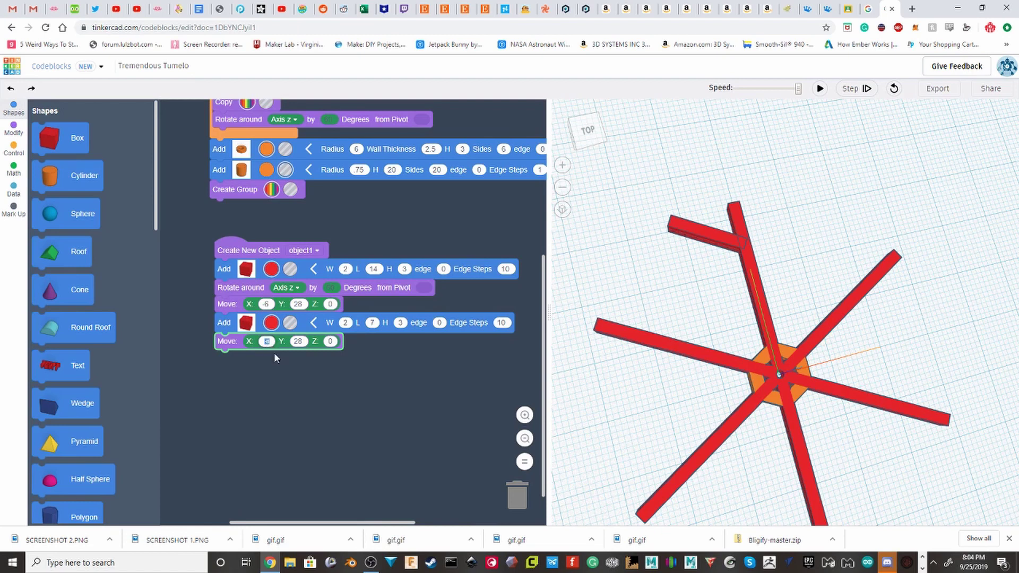
click(282, 358)
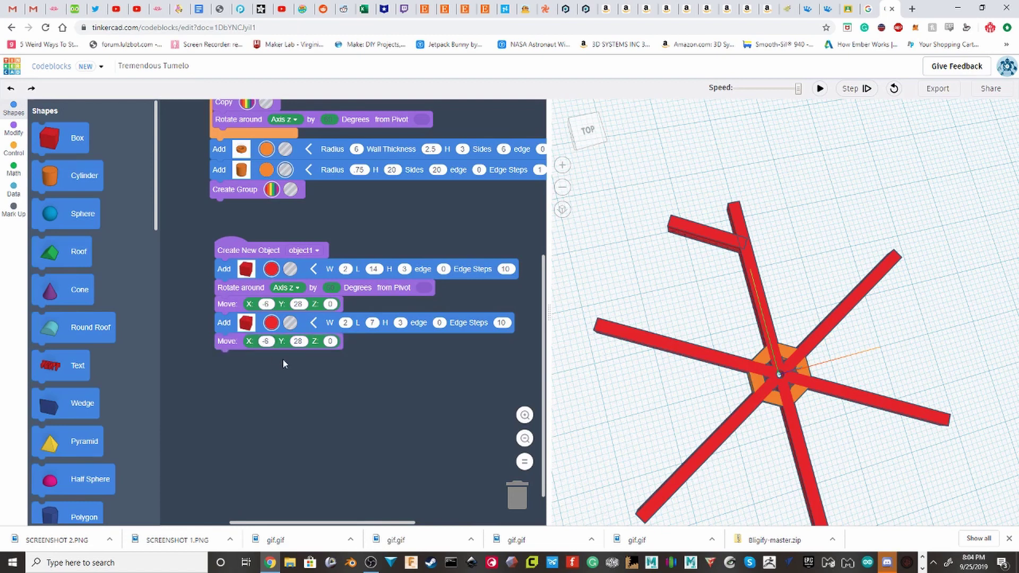
click(820, 89)
Step: Rotate the short box 60° around the z axis and rerun the program
scroll(75, 190, down, 5)
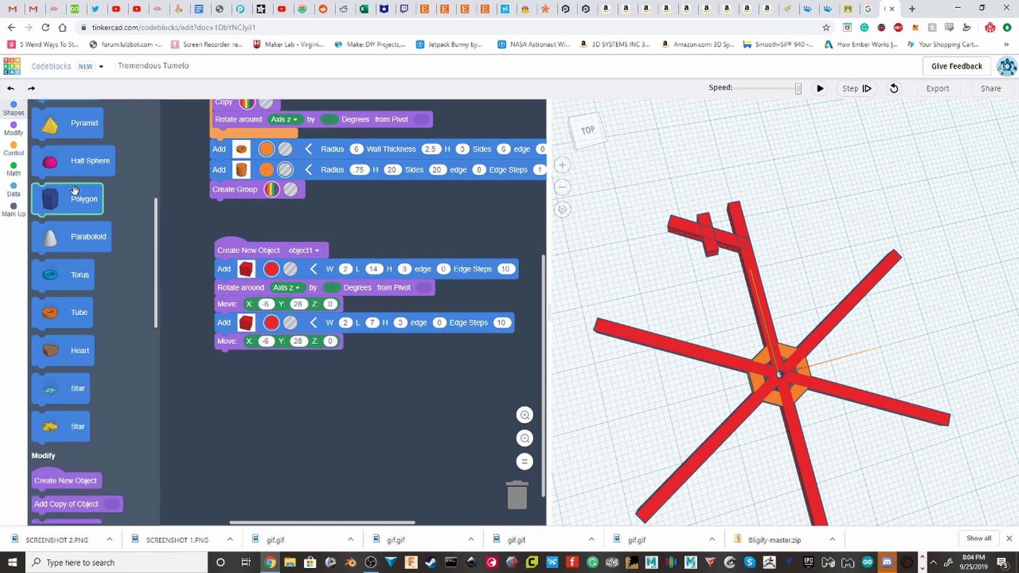
scroll(80, 202, down, 3)
scroll(53, 316, down, 2)
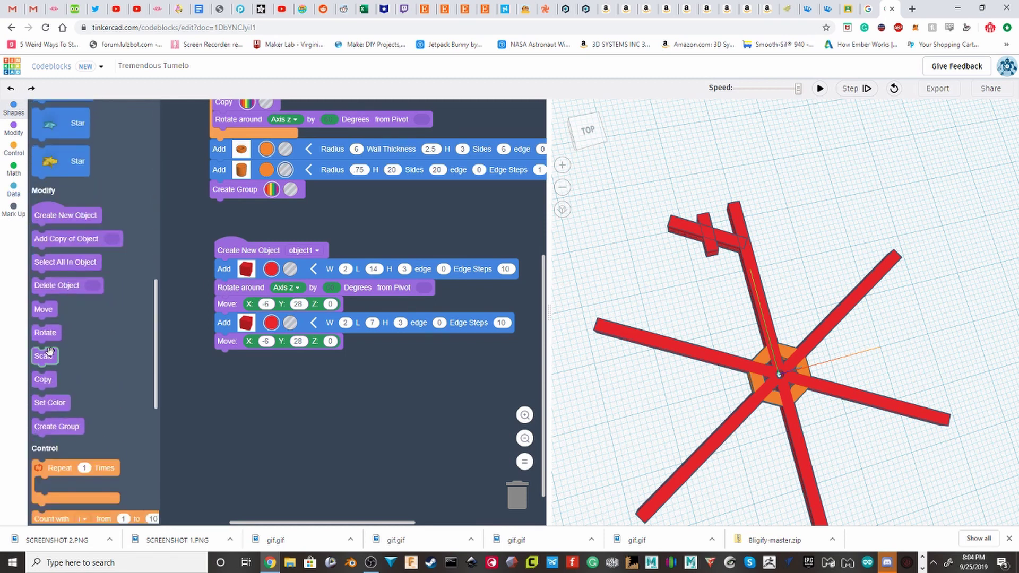
mouse_move(45, 334)
mouse_down()
mouse_move(169, 375)
mouse_move(233, 355)
mouse_up()
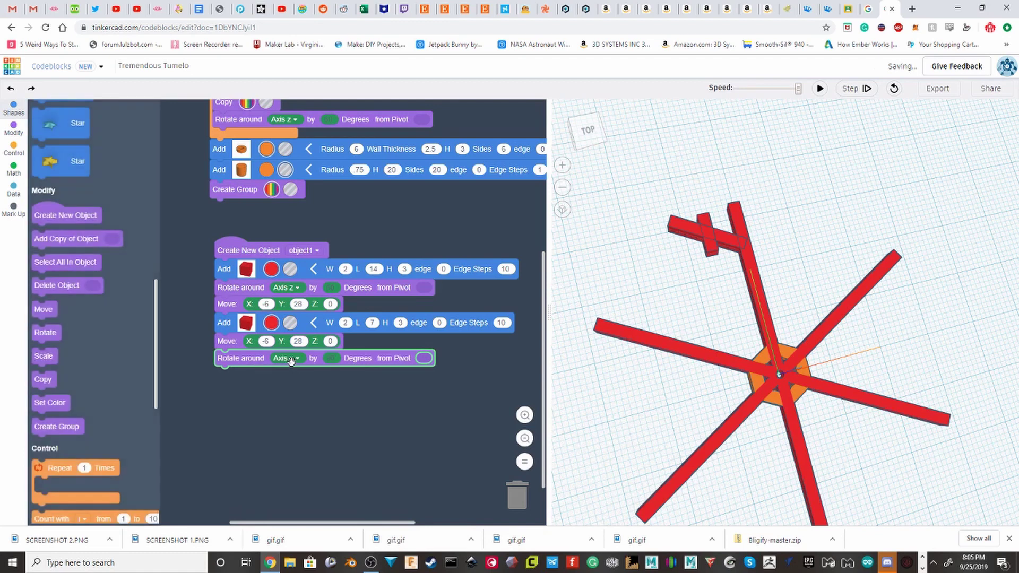
click(291, 358)
click(268, 409)
click(291, 359)
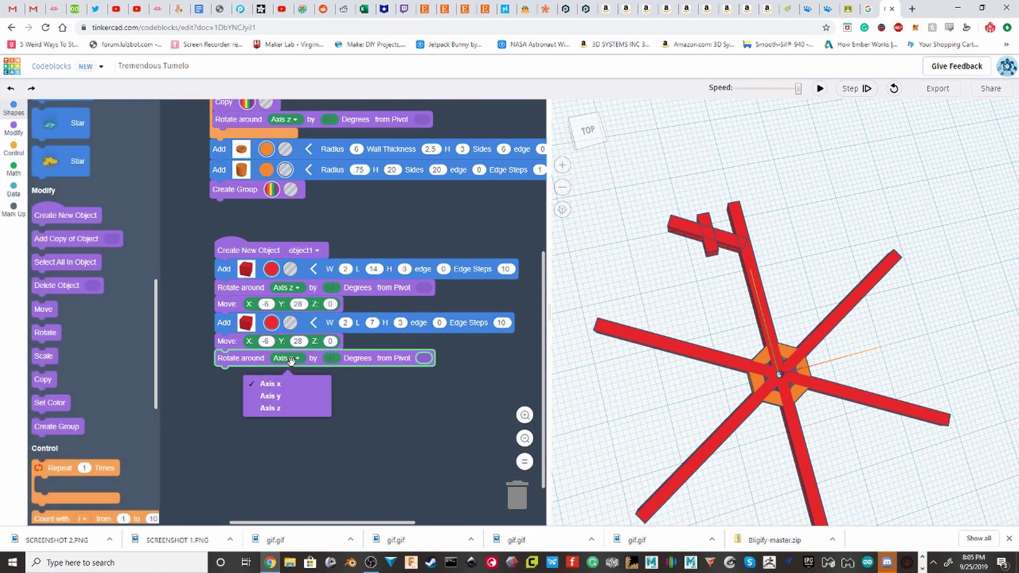
click(270, 408)
click(332, 359)
text(60)
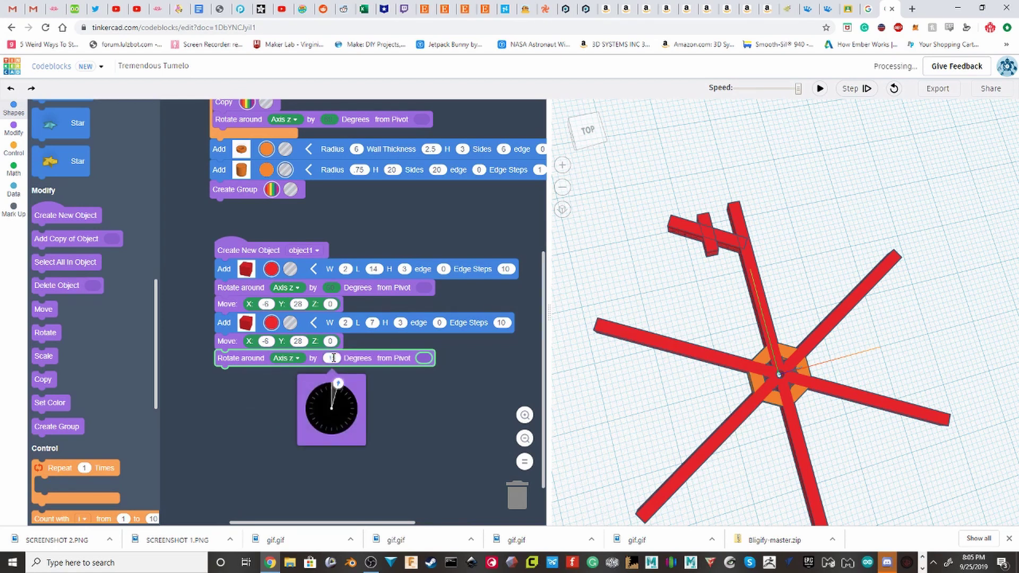
key(Return)
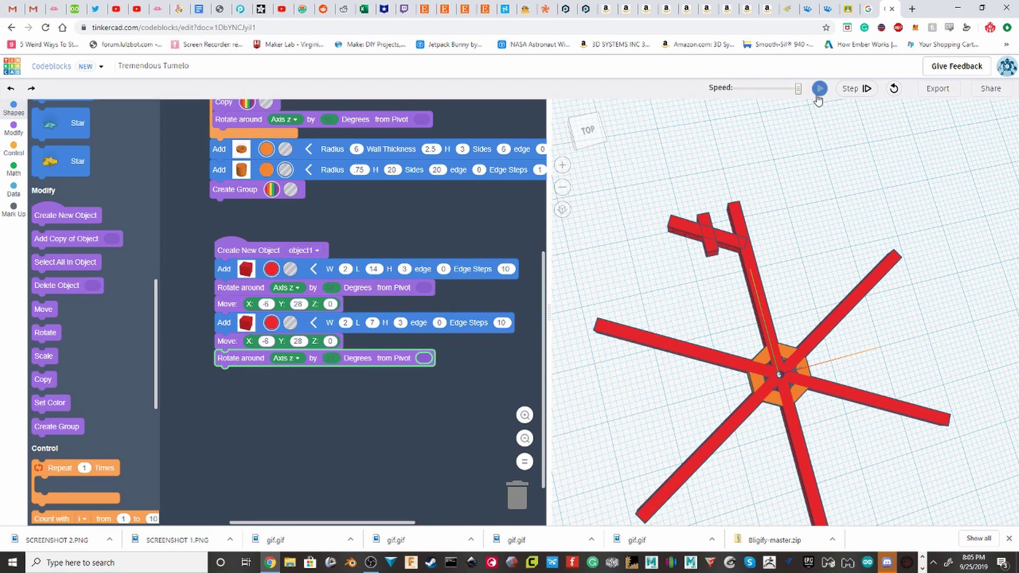
click(820, 89)
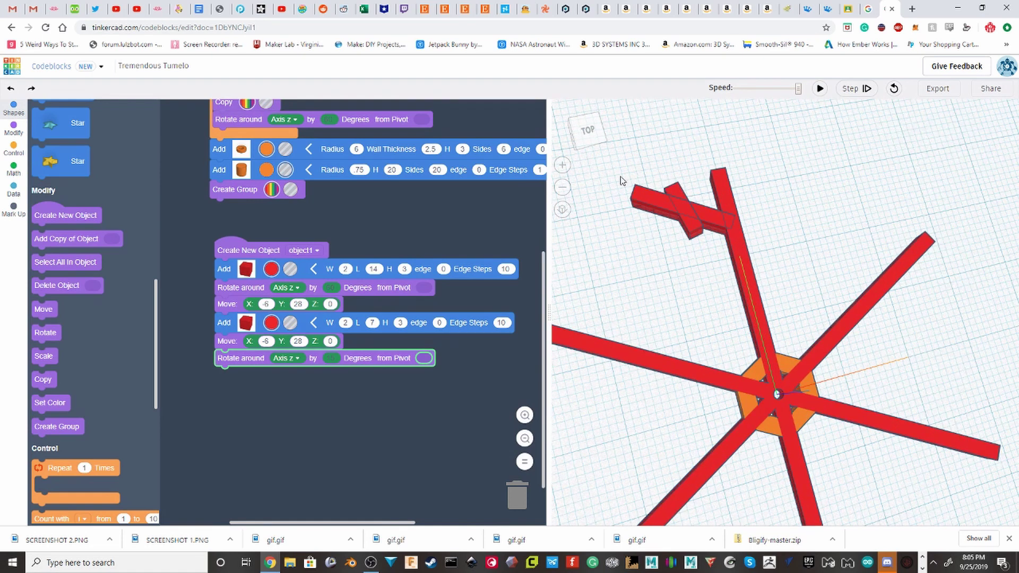
Step: Lower the first move's Y offset to 25, rerun, and append a Copy step after the rotation
click(298, 304)
text(25)
key(Return)
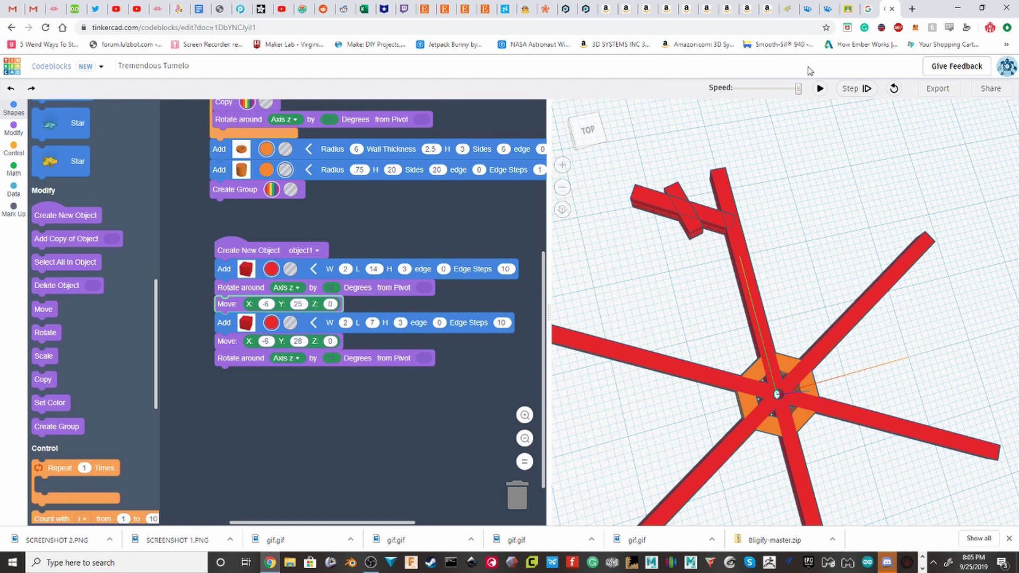
click(820, 89)
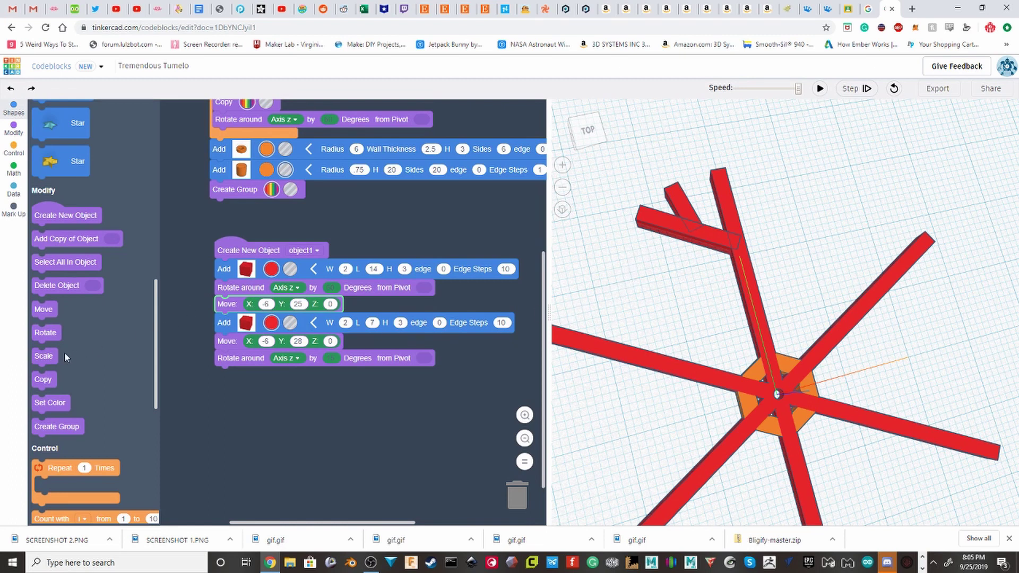
drag(43, 379, 221, 385)
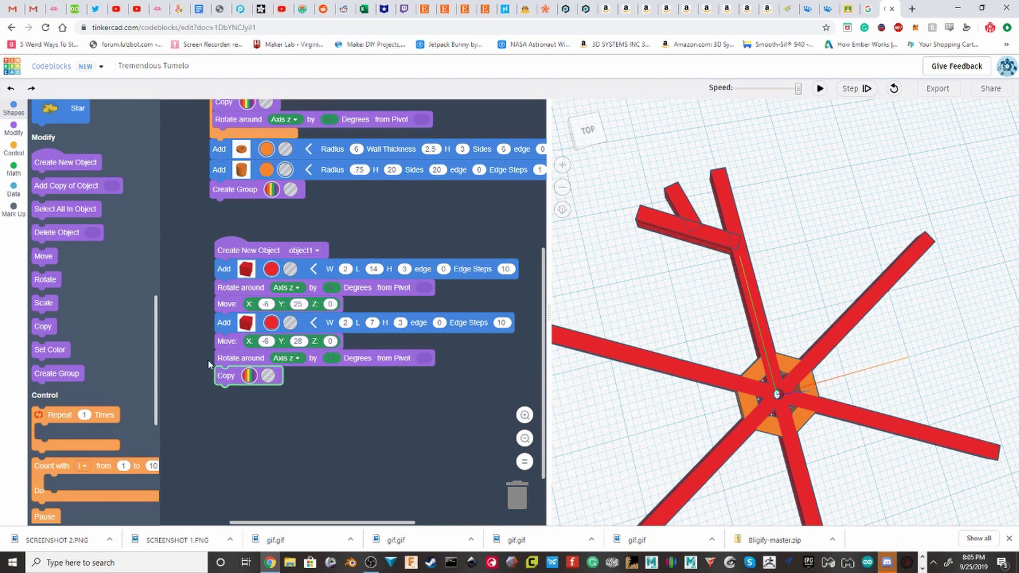
Step: Duplicate the z rotation after the copy step at 180°, rerun, and reorder the blocks
click(221, 359)
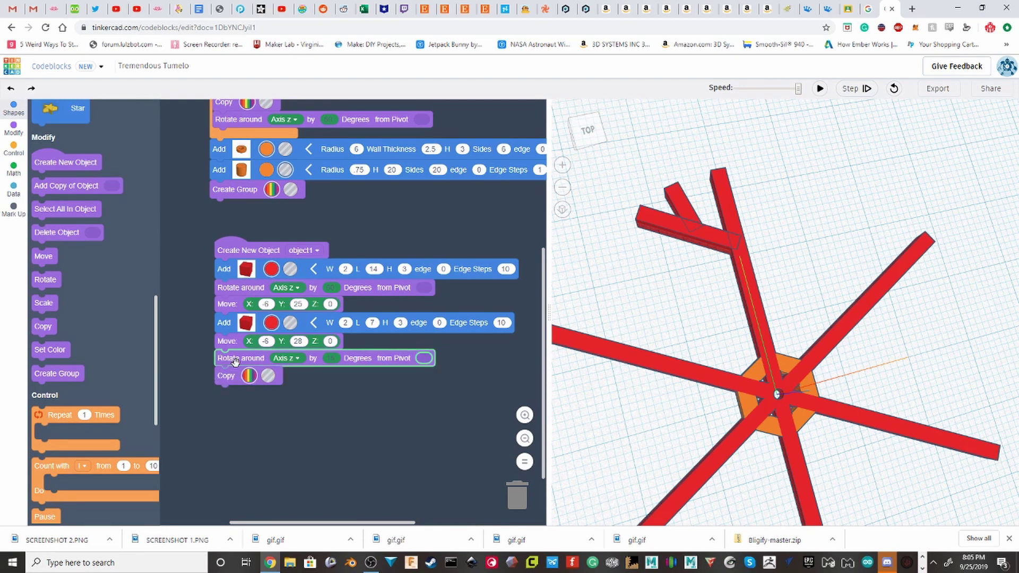
key(ctrl+c)
key(ctrl+v)
mouse_move(239, 392)
mouse_down()
mouse_move(230, 408)
mouse_move(517, 491)
mouse_up()
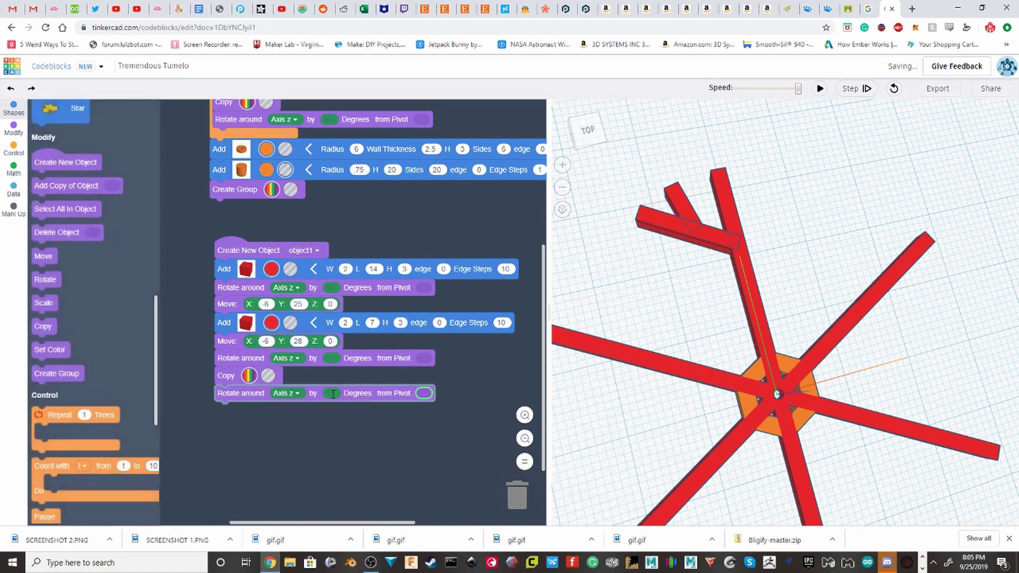
click(331, 392)
text(180)
key(Return)
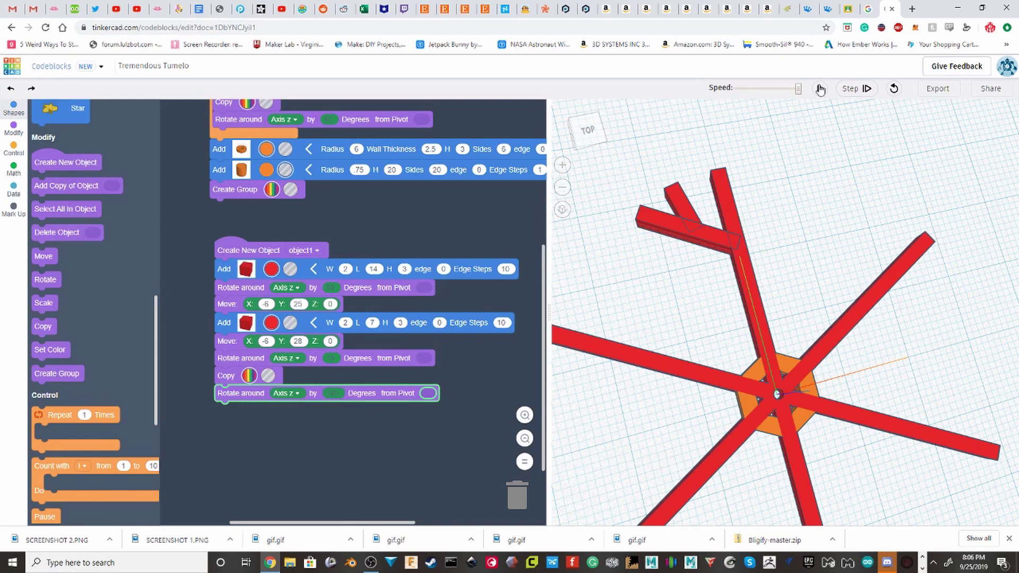
click(820, 89)
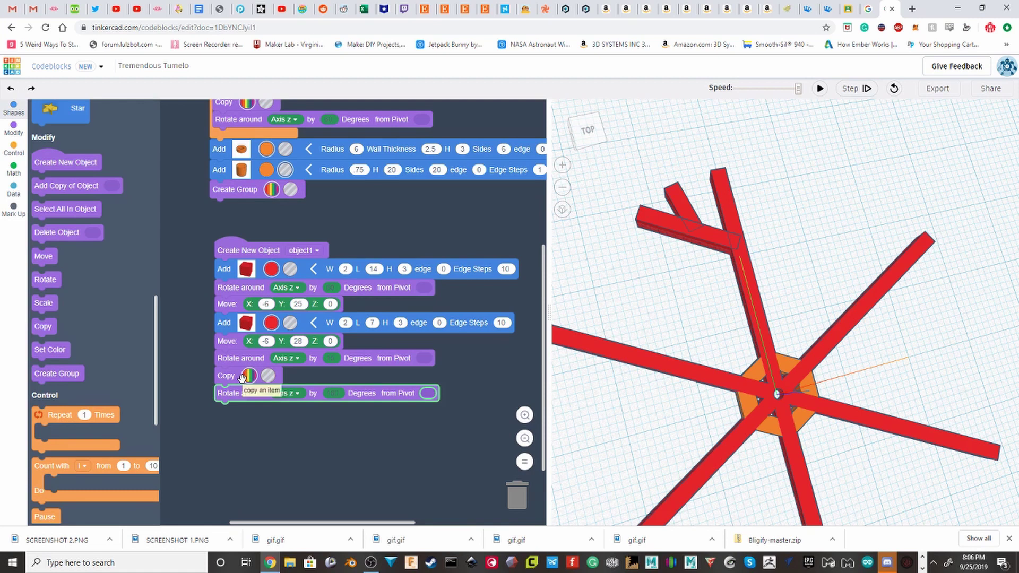
mouse_move(242, 377)
mouse_down()
mouse_move(259, 366)
mouse_move(216, 338)
mouse_up()
drag(251, 415, 237, 374)
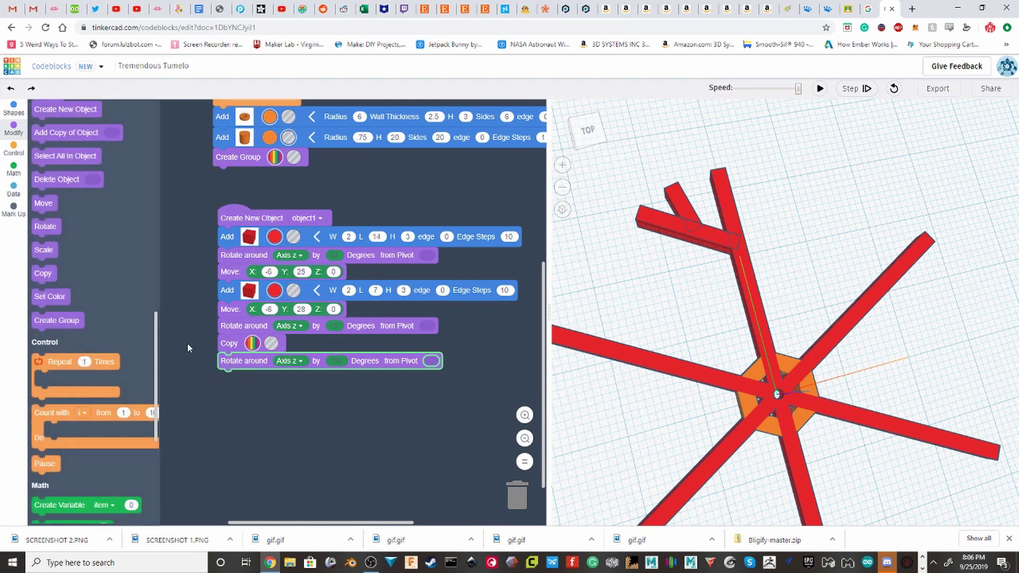
Step: Add a move step after the last rotation with X -2.5 and Y -4.6, then rerun
drag(42, 203, 256, 383)
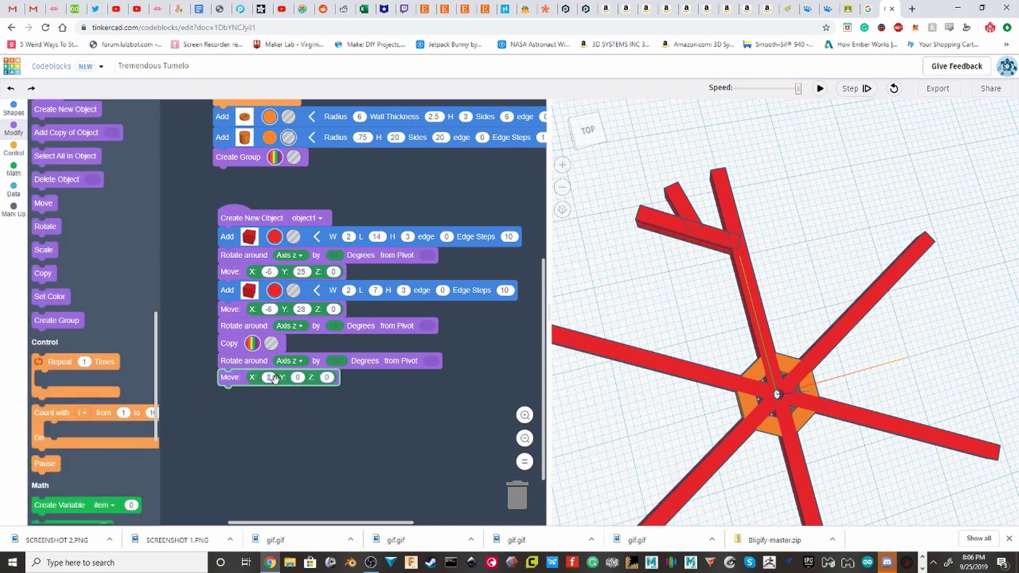
click(270, 377)
text(-2.5)
click(307, 377)
text(3)
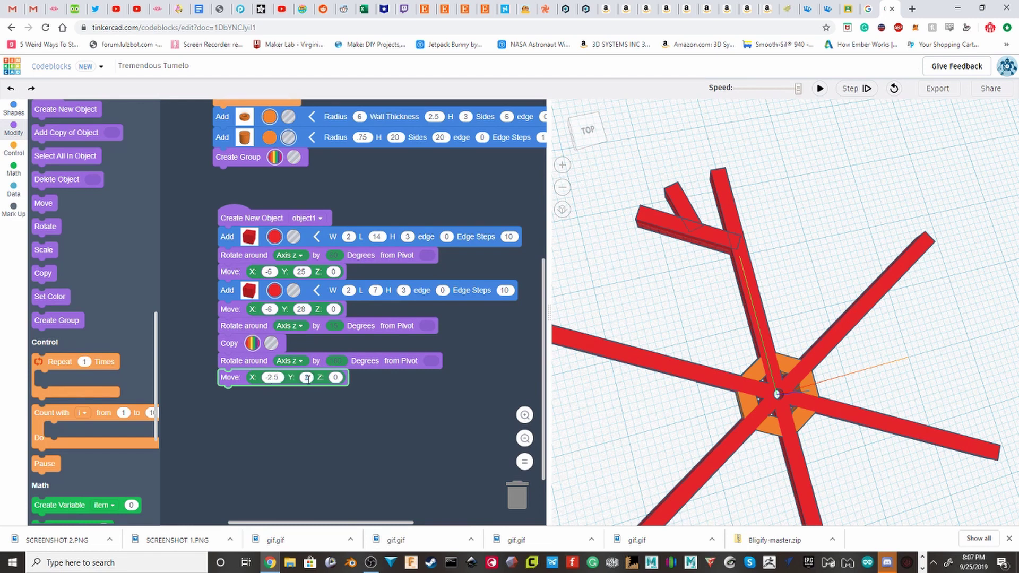
text(5)
text(.)
text(6)
click(343, 406)
click(345, 377)
click(377, 413)
click(820, 88)
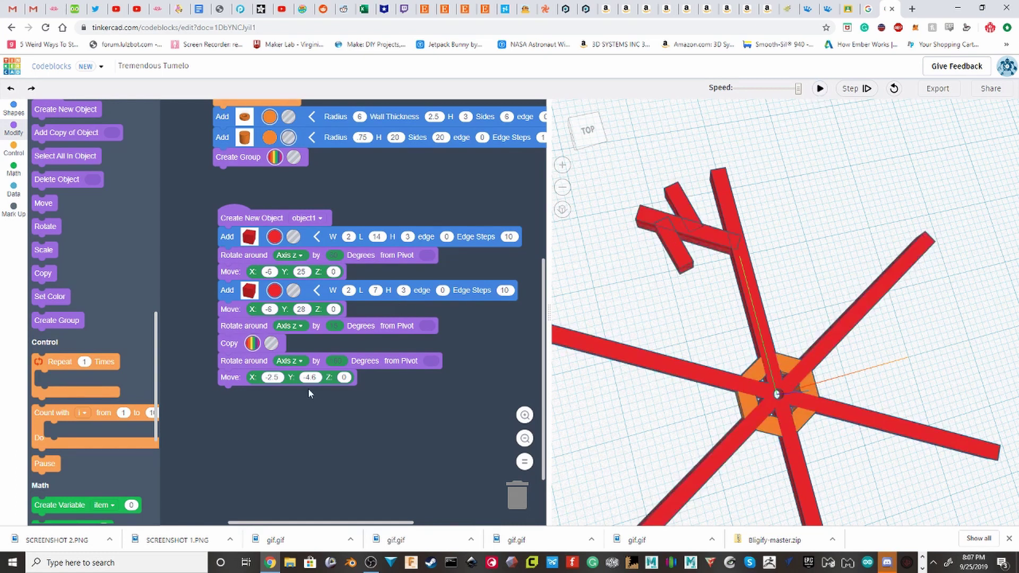
drag(228, 380, 239, 372)
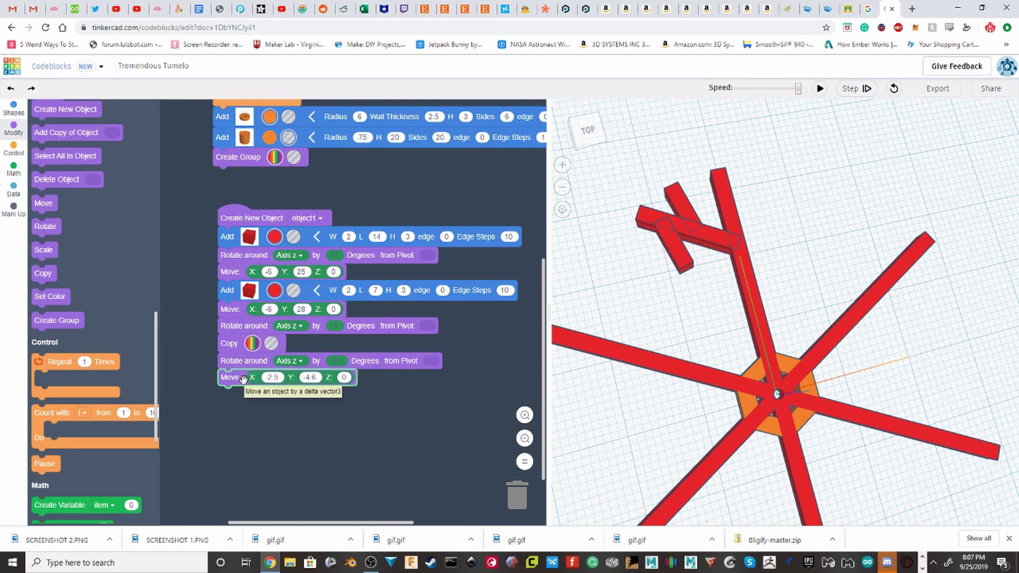
Step: Set the copied branch's rotation to 160° and slow down the build playback
scroll(91, 297, up, 4)
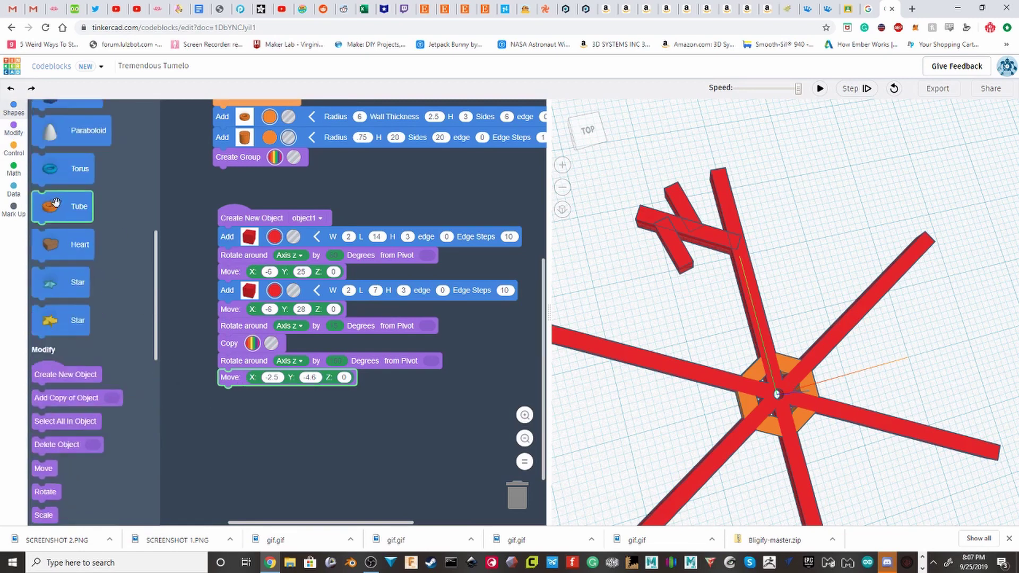
scroll(74, 345, down, 2)
scroll(70, 357, down, 1)
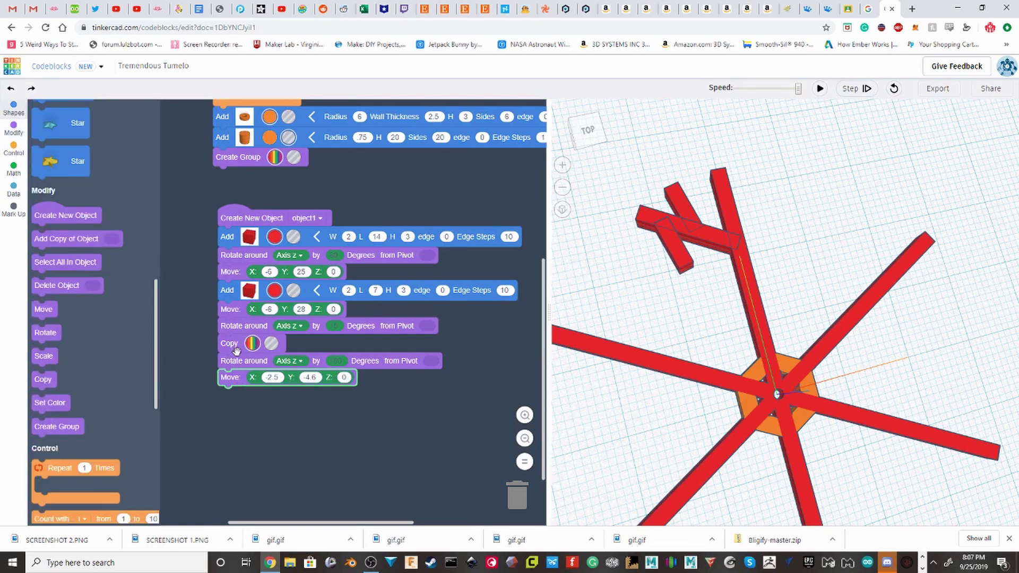
click(336, 363)
text(160)
click(330, 341)
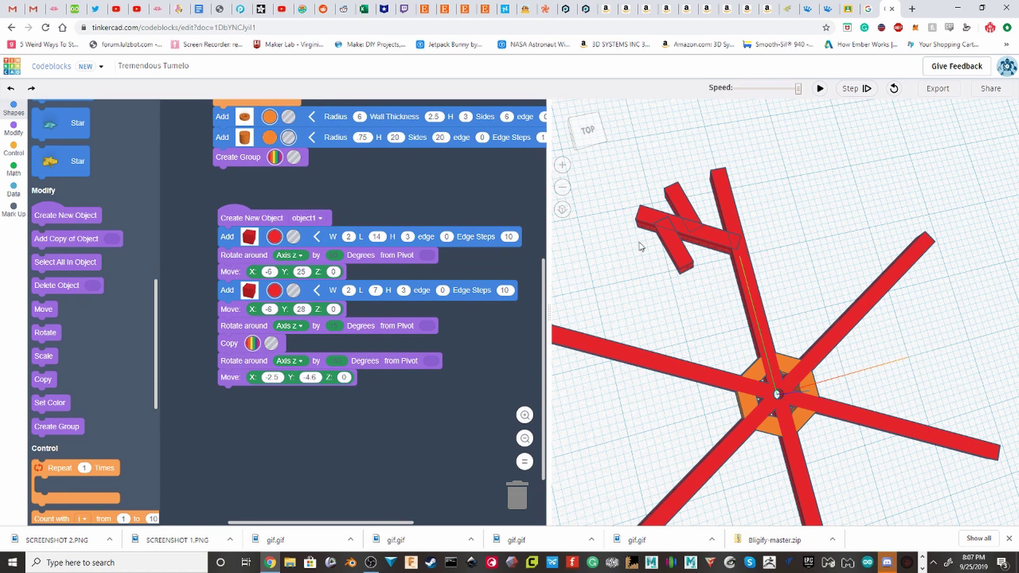
drag(796, 89, 779, 91)
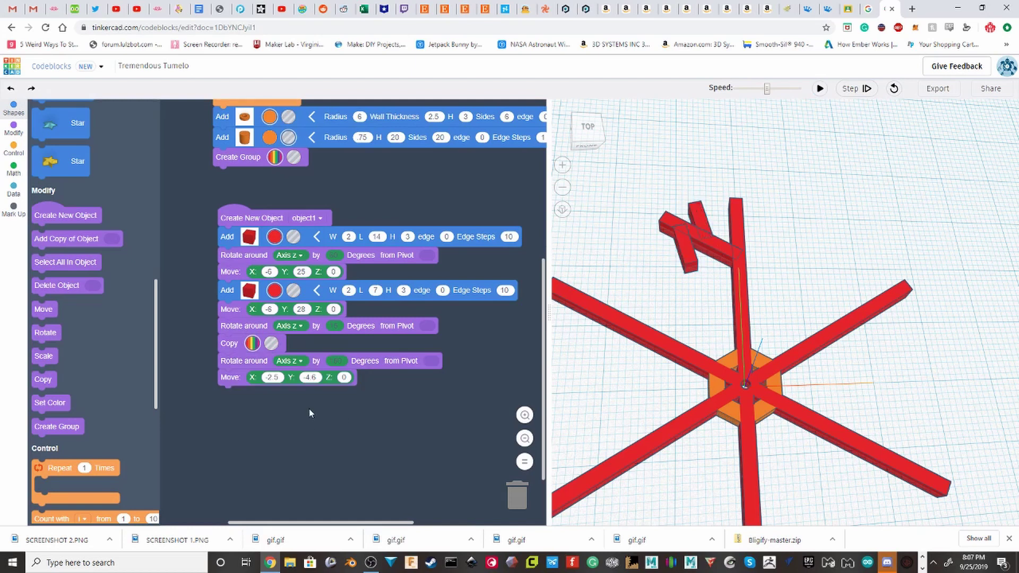
Step: Change the copied branch's rotation to 90°, rerun, and orbit to inspect the fork
click(335, 361)
text(90)
click(352, 361)
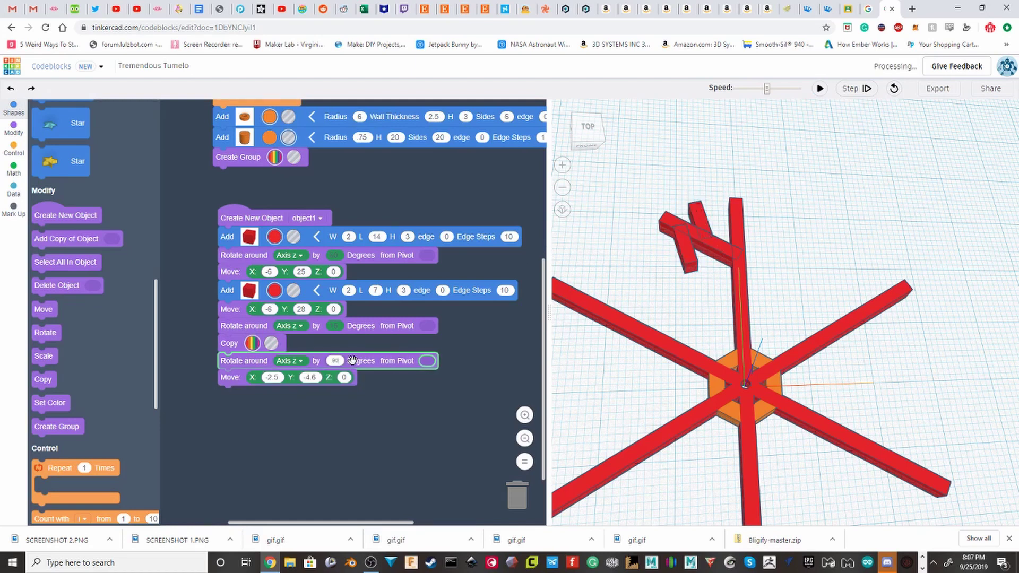
click(819, 89)
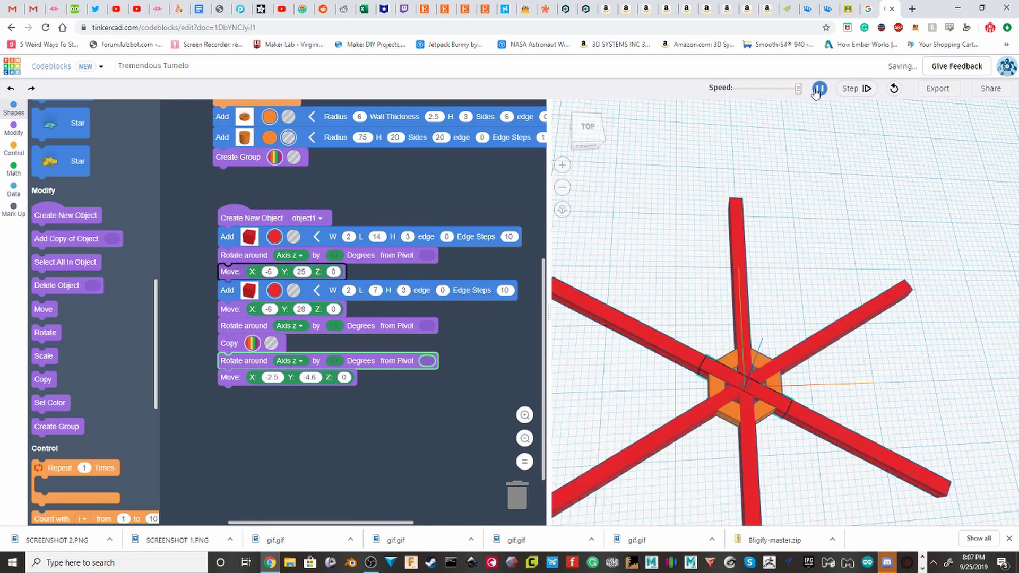
drag(660, 297, 667, 358)
scroll(667, 357, up, 5)
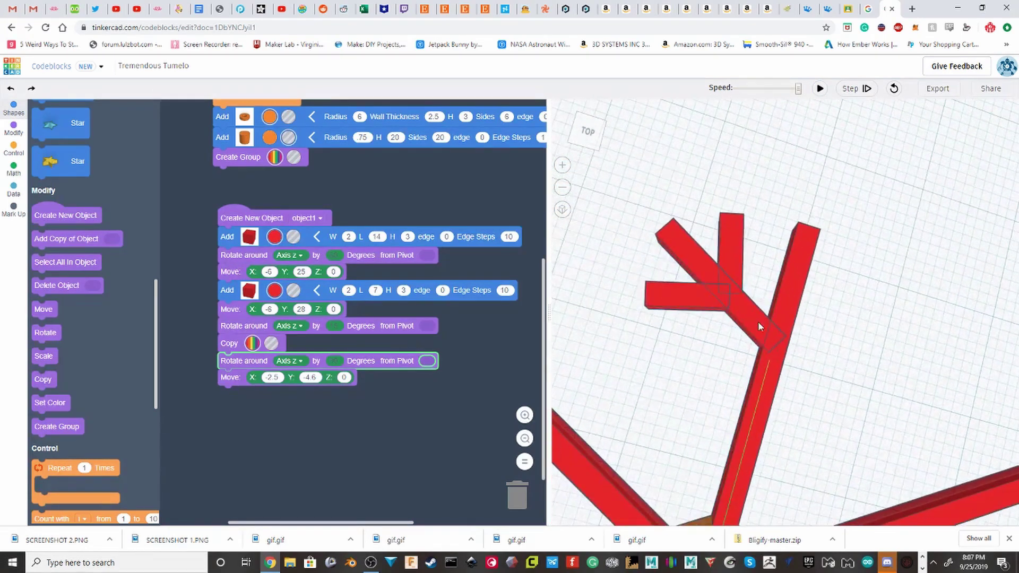
scroll(758, 326, down, 3)
Step: Add a Create Group block at the end of object1's script
click(249, 414)
scroll(39, 236, up, 5)
scroll(74, 265, down, 4)
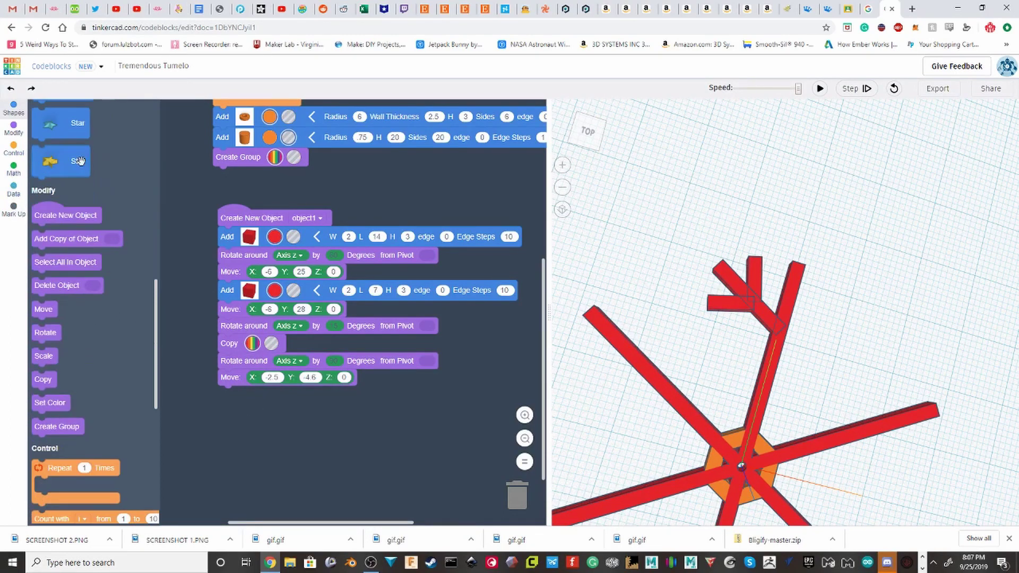
mouse_move(63, 427)
mouse_down()
mouse_move(260, 417)
mouse_move(297, 402)
mouse_up()
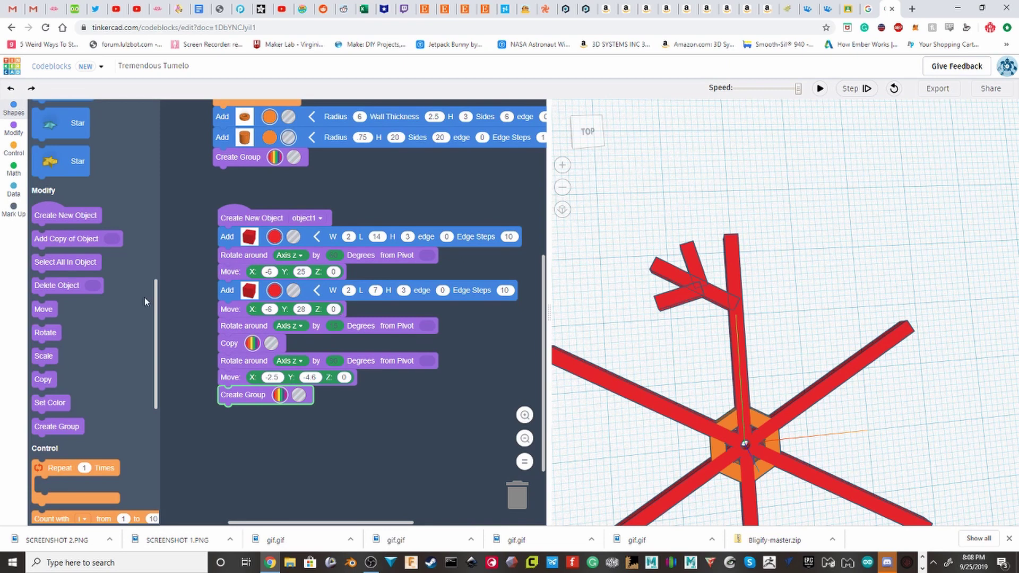
Step: Add a Move block with Y 4 after the group, rerun, then replay at slower speed
drag(44, 309, 304, 413)
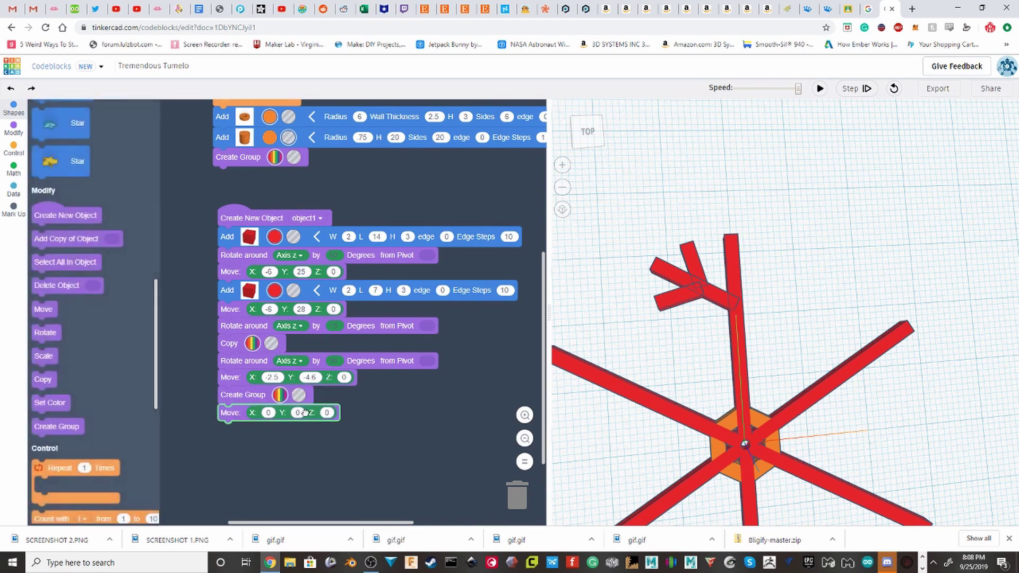
text(4)
click(816, 97)
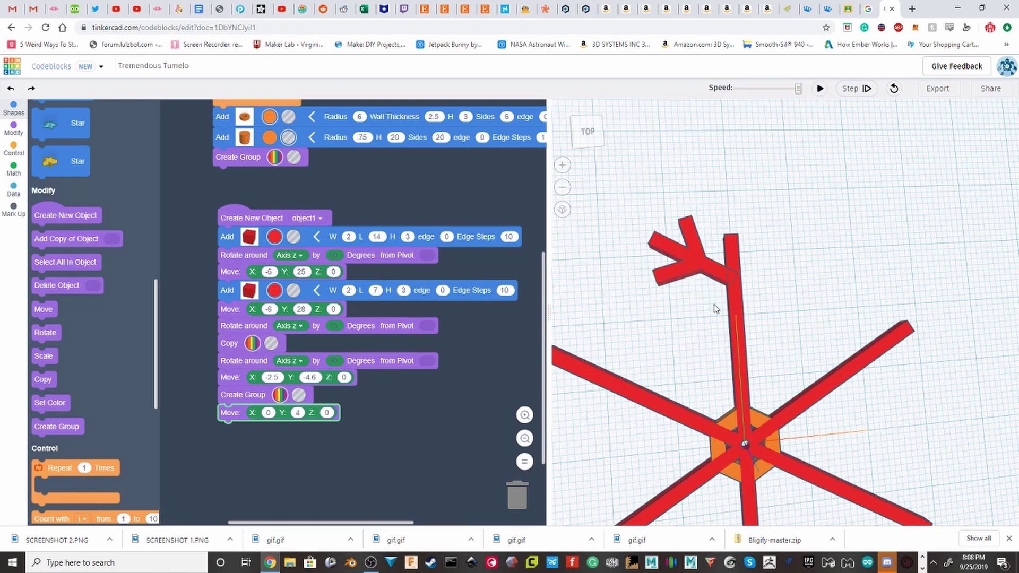
drag(380, 343, 397, 301)
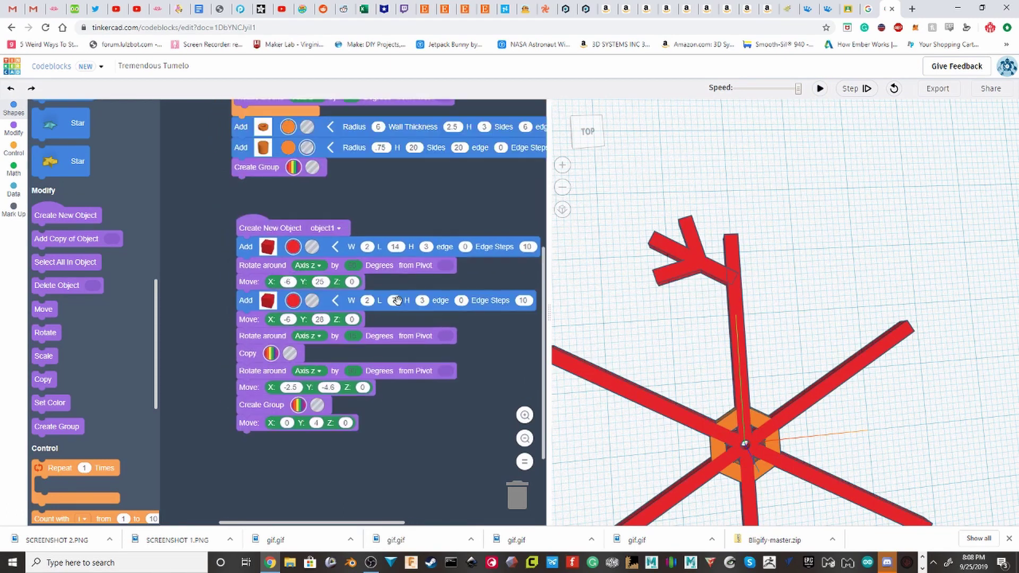
drag(797, 90, 767, 89)
click(820, 89)
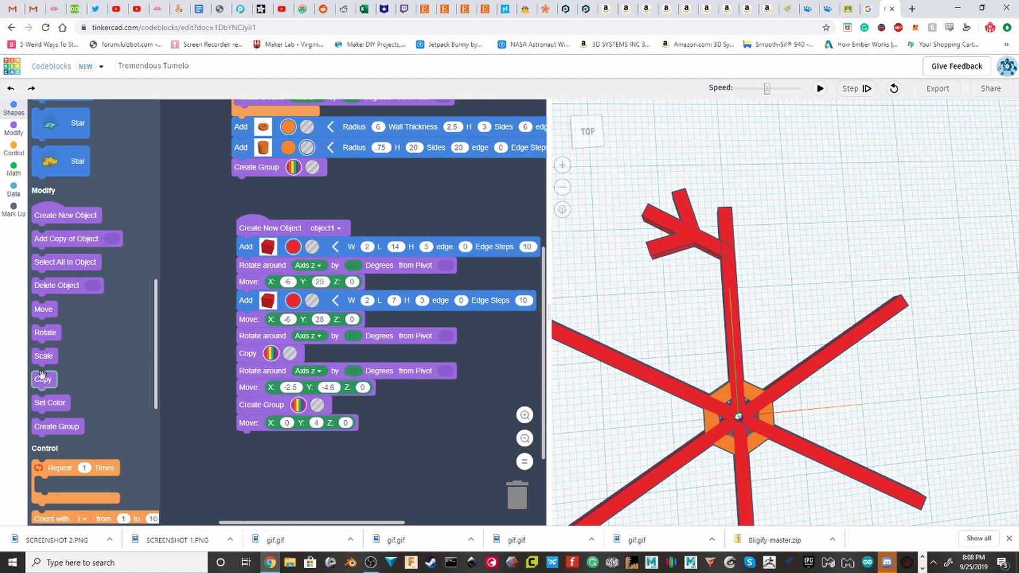
Step: Add a Copy block and a Move block shifting the fork copy X 2, Y -8
drag(43, 375, 248, 447)
drag(346, 448, 366, 386)
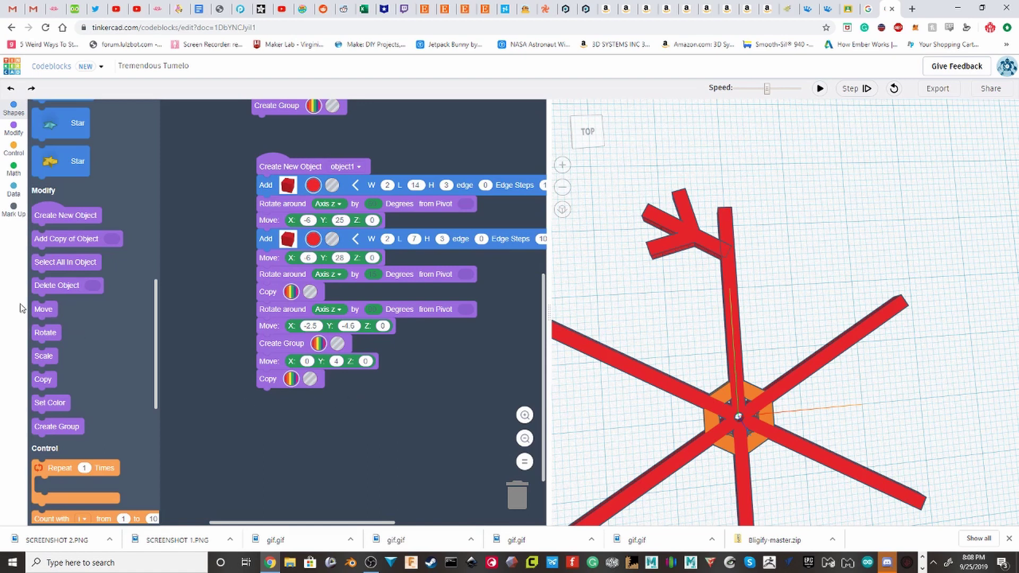
drag(44, 308, 271, 409)
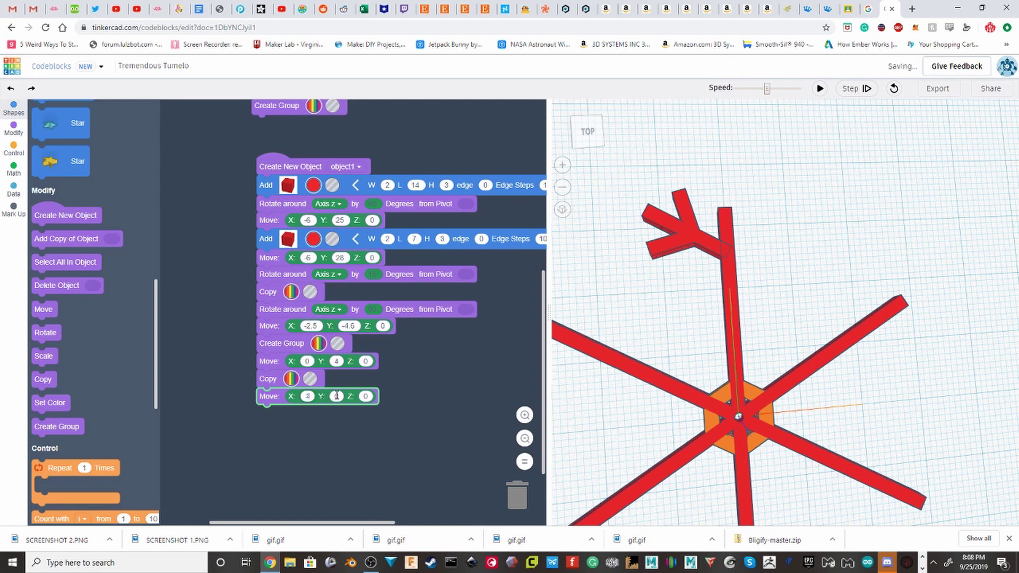
click(337, 396)
text(-8)
click(370, 428)
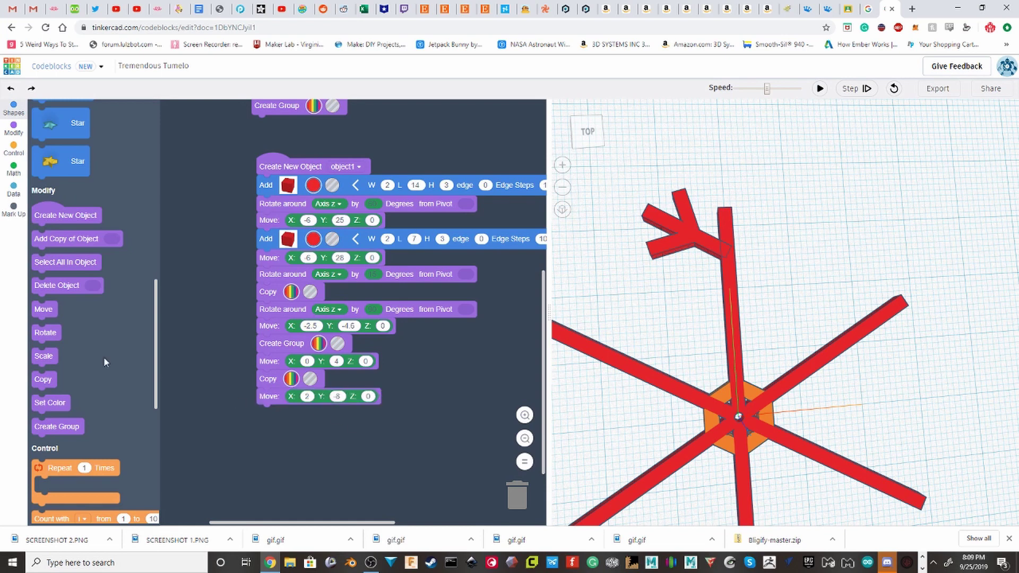
Step: Scale the copied fork to 0.6 in X and Y and run the build
drag(45, 356, 269, 413)
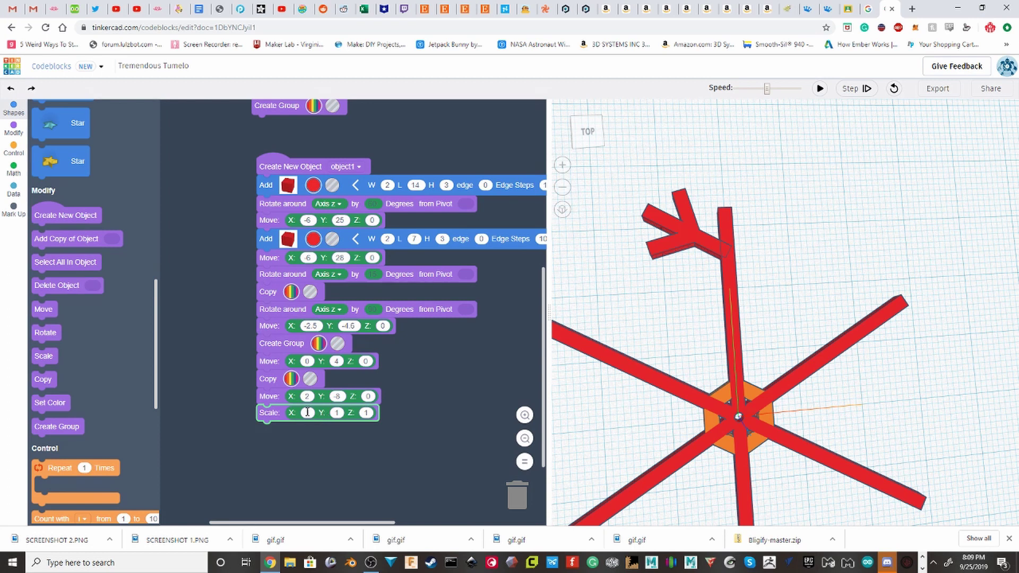
text(.6)
click(340, 413)
text(.6)
click(372, 434)
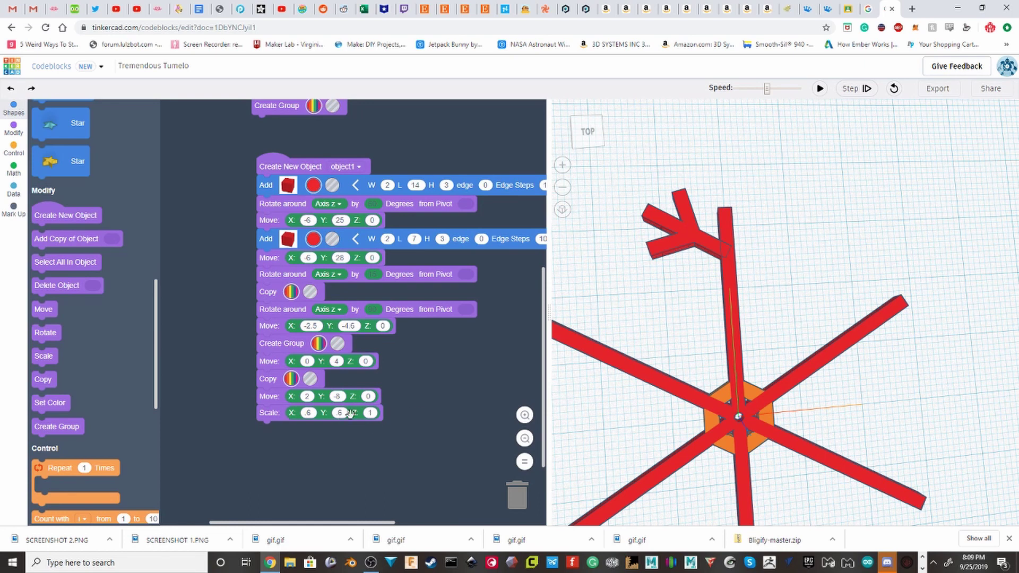
click(820, 89)
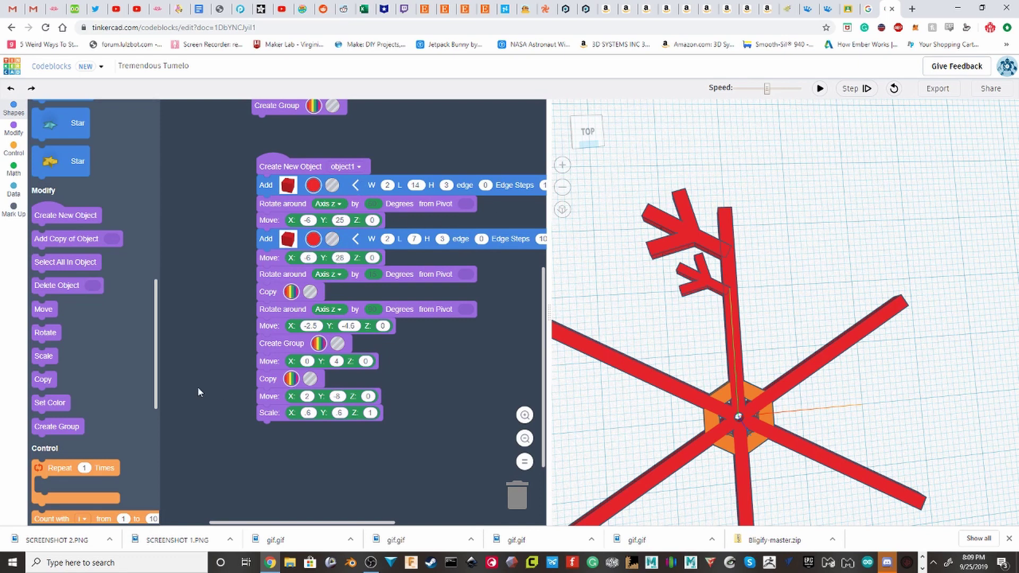
Step: Add a Move block with Y -4 after the scale and rebuild at maximum speed
click(45, 309)
drag(45, 308, 296, 434)
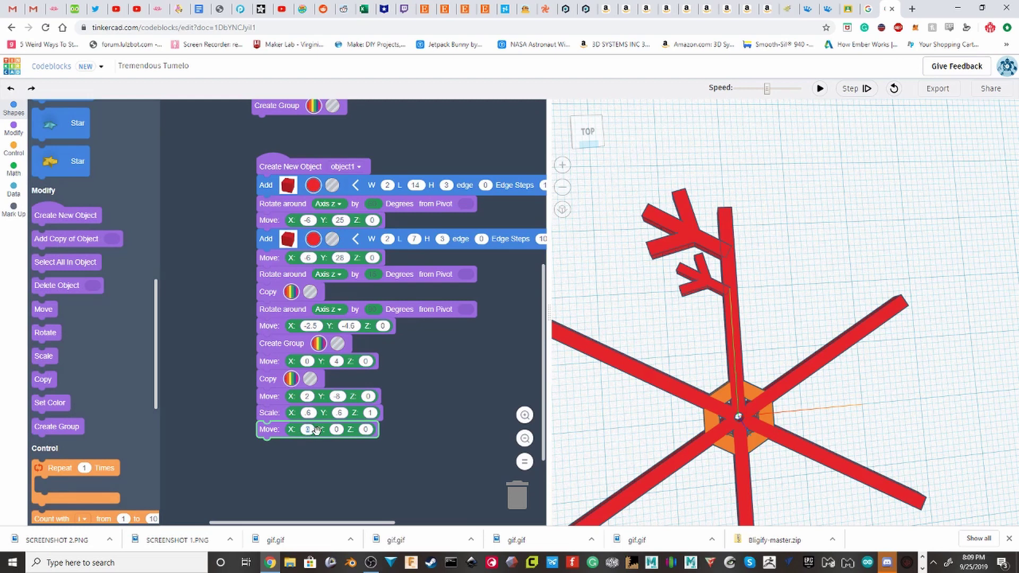
click(338, 428)
text(-4)
click(407, 436)
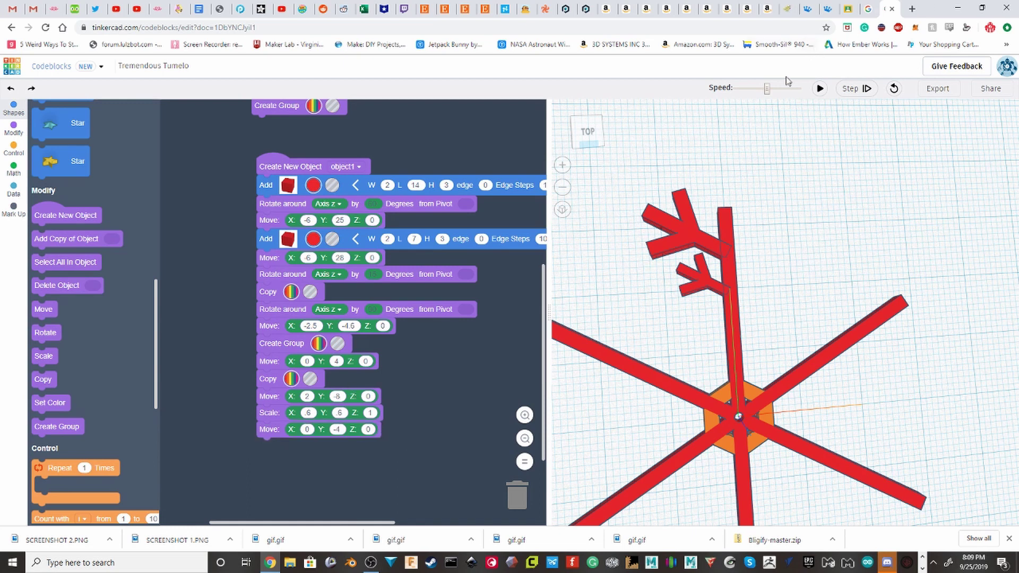
drag(767, 89, 797, 89)
click(820, 88)
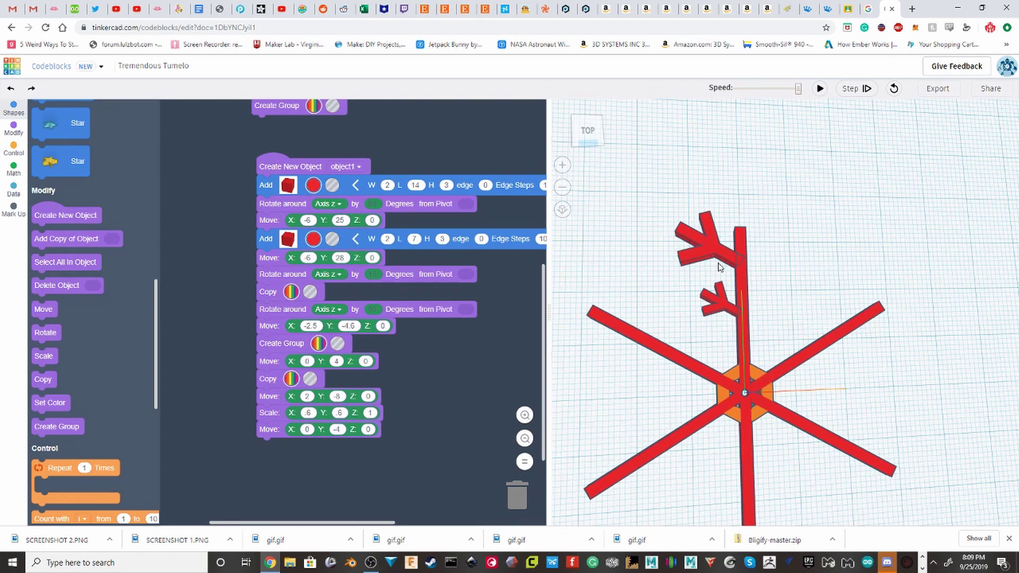
drag(352, 149, 340, 312)
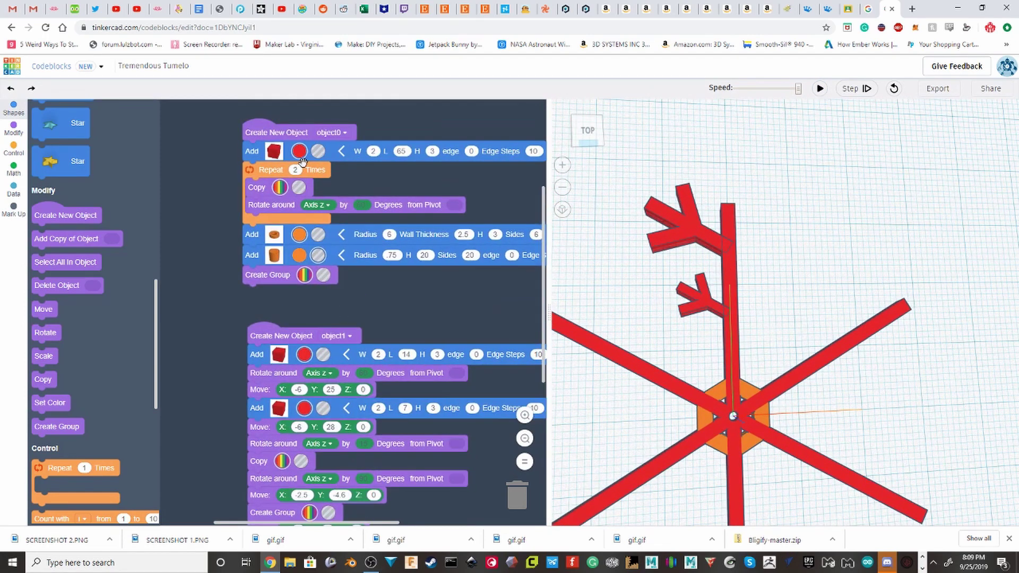
Step: Set the long arms, fork main bar and short branch bar to white, then rebuild
click(300, 151)
click(384, 222)
click(304, 355)
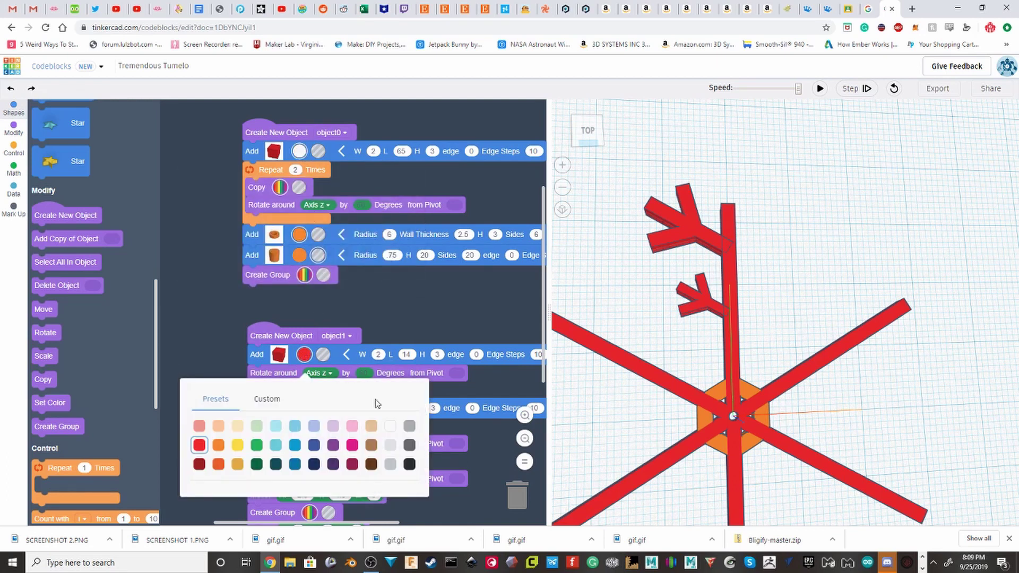
click(390, 425)
click(304, 409)
click(399, 314)
scroll(380, 325, down, 3)
scroll(380, 325, up, 1)
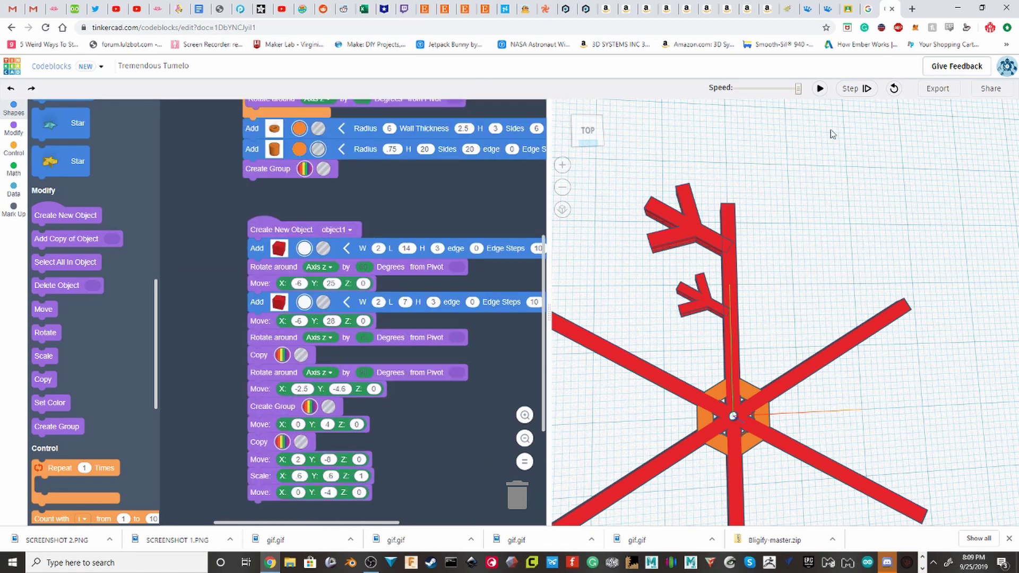
click(820, 88)
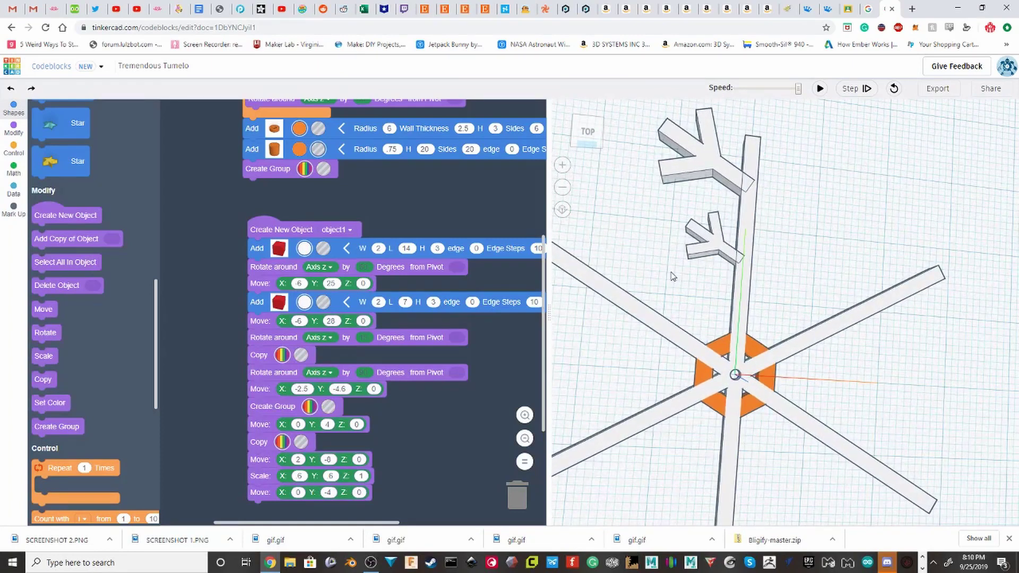
scroll(431, 293, down, 3)
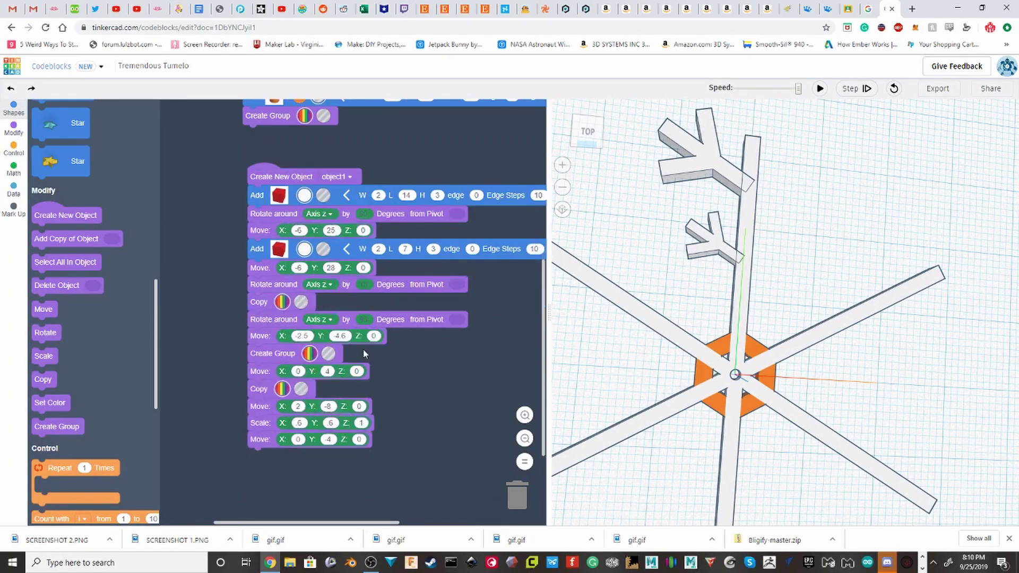
Step: Group the branch pieces and add a Copy block after the group
drag(50, 426, 245, 434)
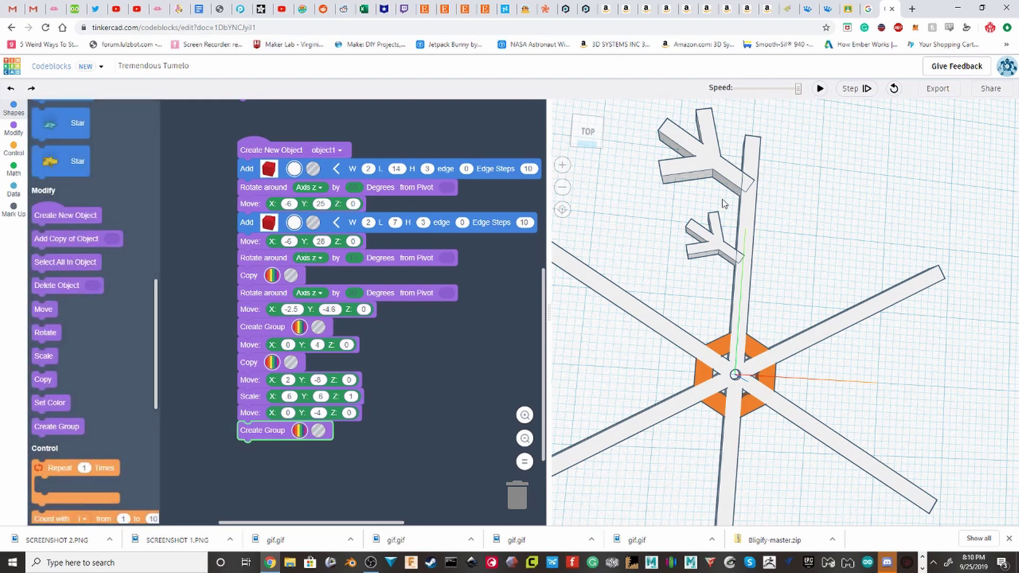
drag(42, 376, 249, 449)
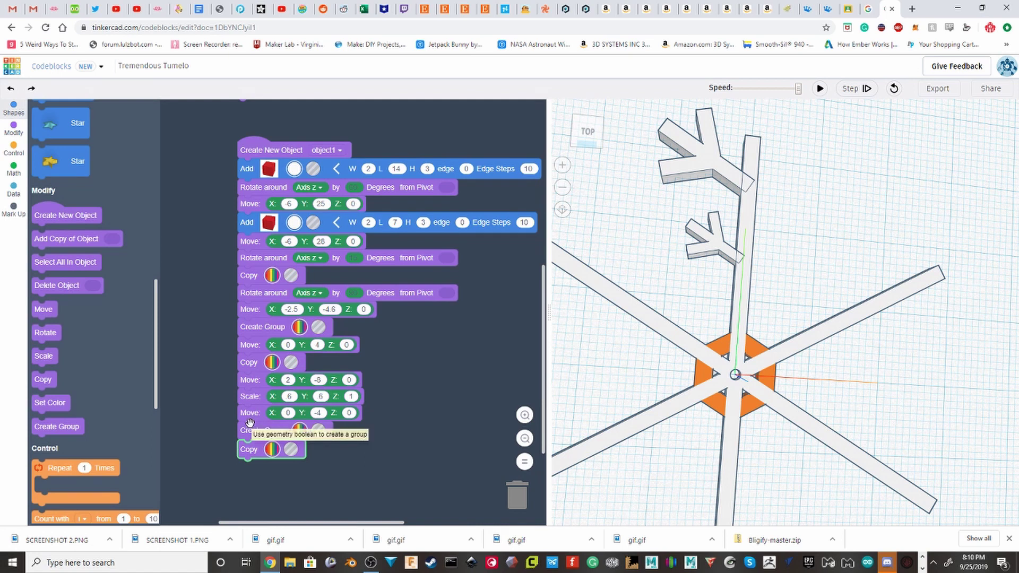
scroll(280, 414, down, 2)
scroll(68, 357, up, 1)
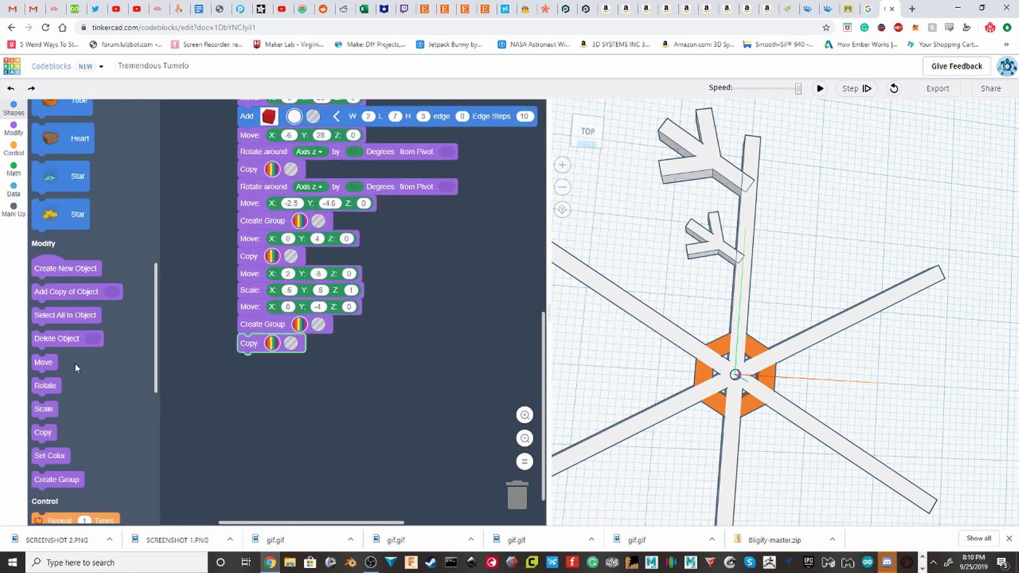
Step: Rotate the copy 180 degrees around the y axis and preview the flip
mouse_move(36, 385)
mouse_down()
mouse_move(282, 386)
mouse_move(260, 375)
mouse_up()
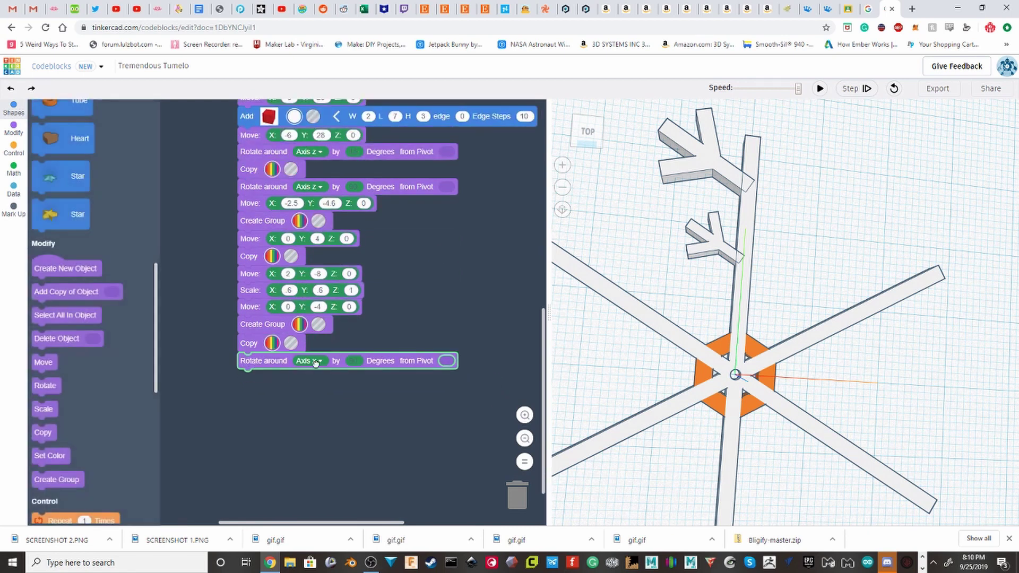
click(309, 361)
click(312, 398)
click(353, 361)
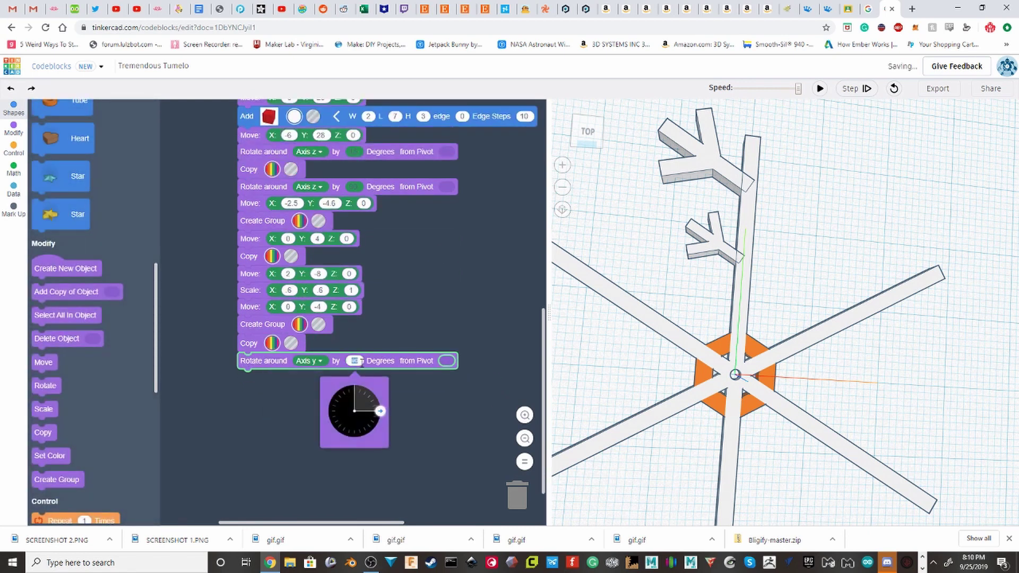
text(180)
key(Return)
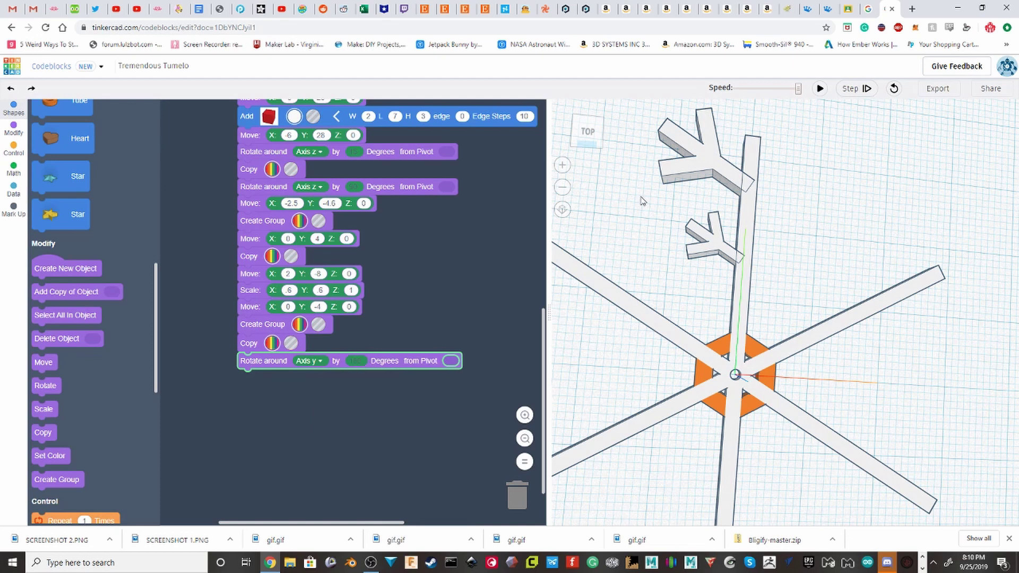
click(819, 89)
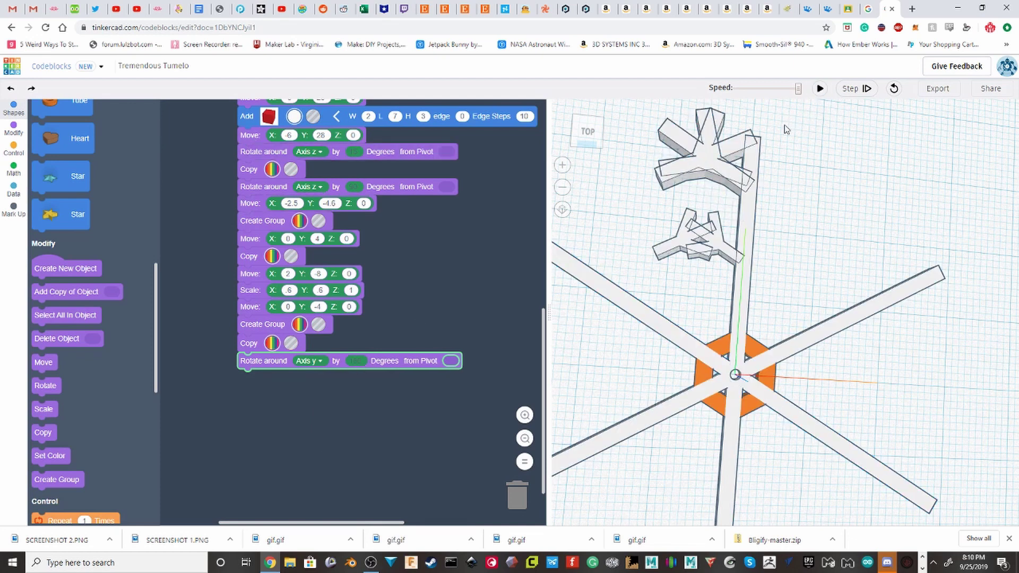
Step: Add a Move block shifting the flipped copy 12 along X
right_drag(660, 201, 707, 308)
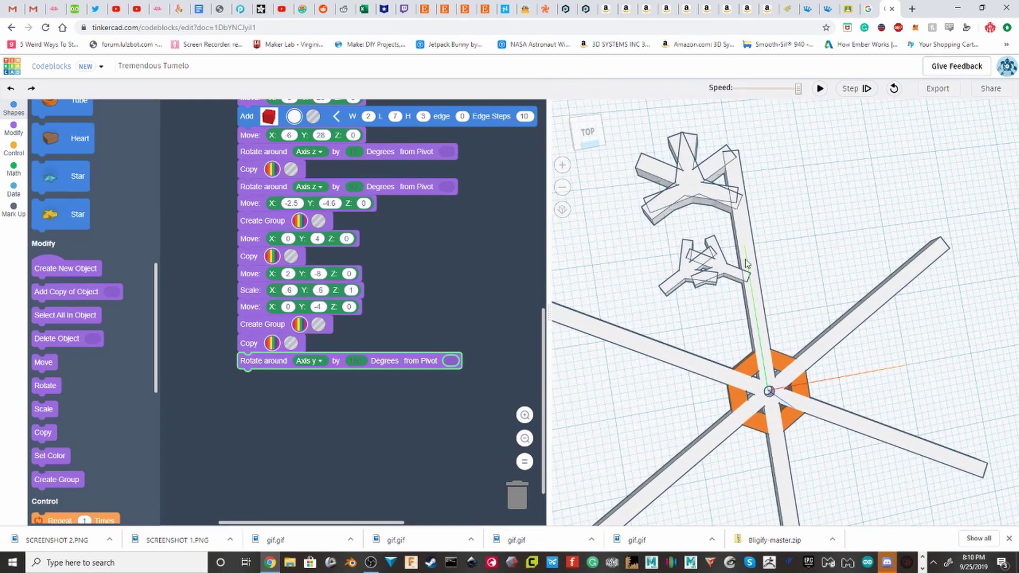
right_drag(759, 257, 752, 262)
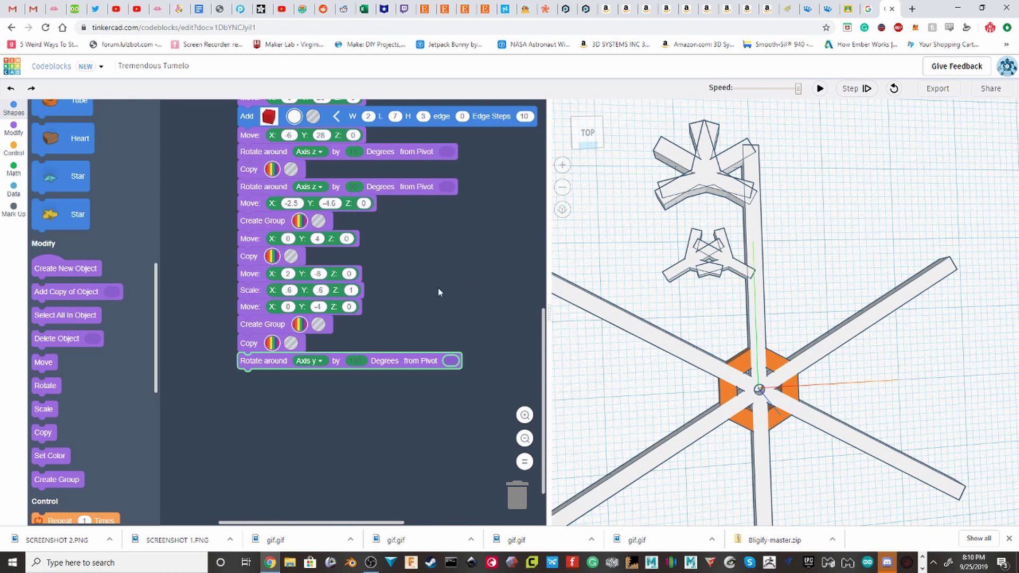
drag(42, 362, 248, 377)
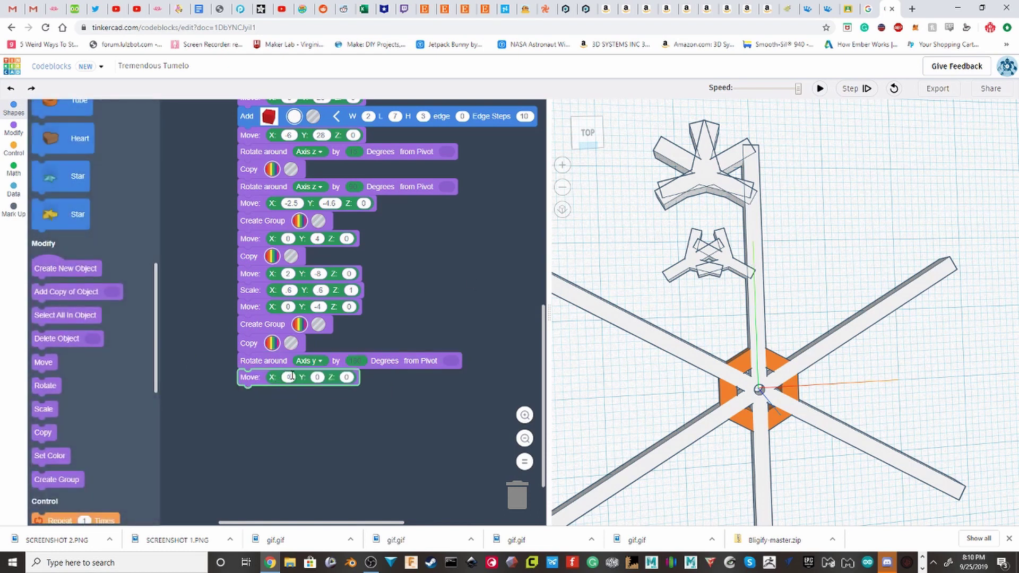
text(12)
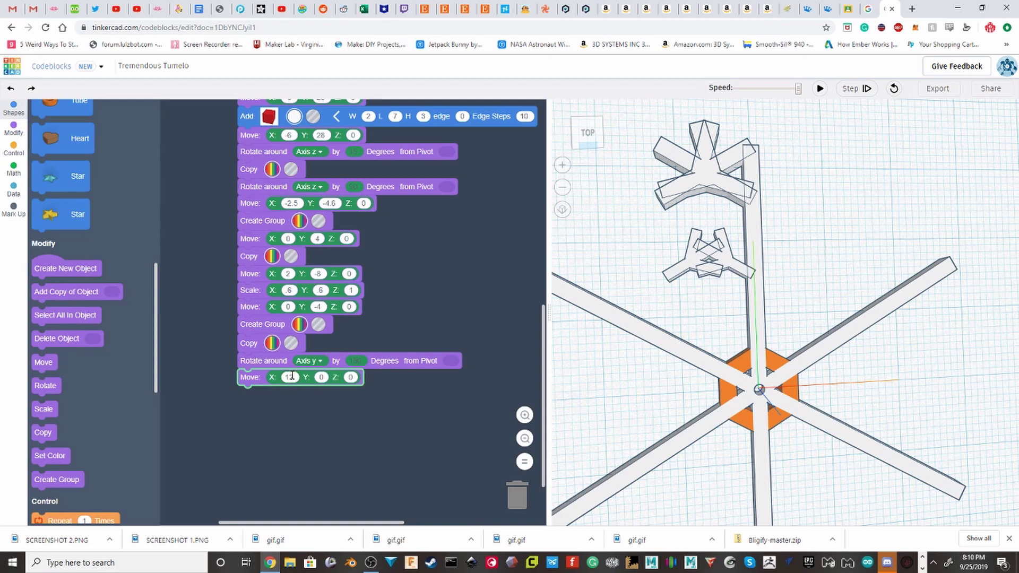
Step: Rebuild the arm and add a Create Group block at the script's end
click(820, 89)
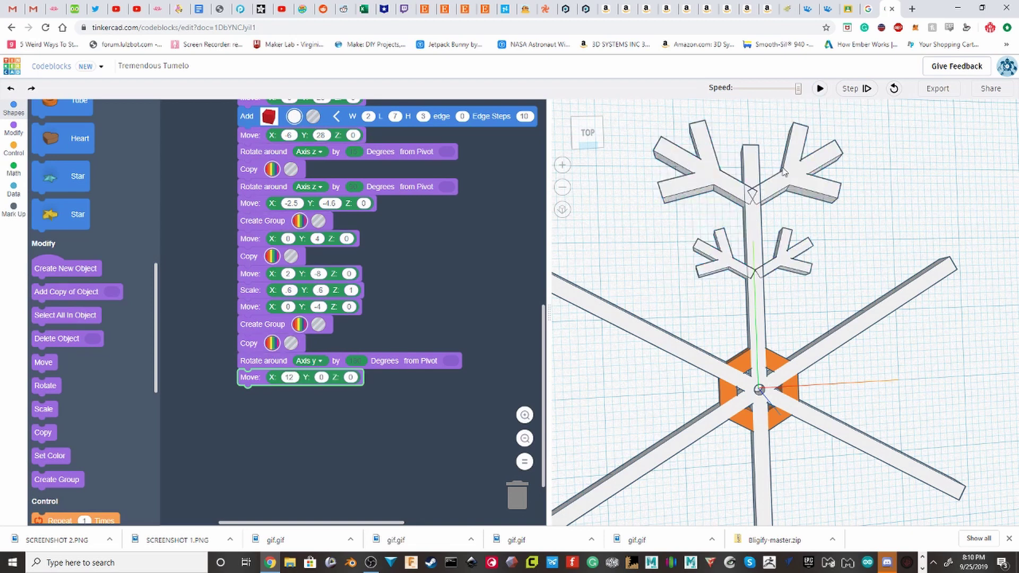
right_drag(775, 215, 774, 221)
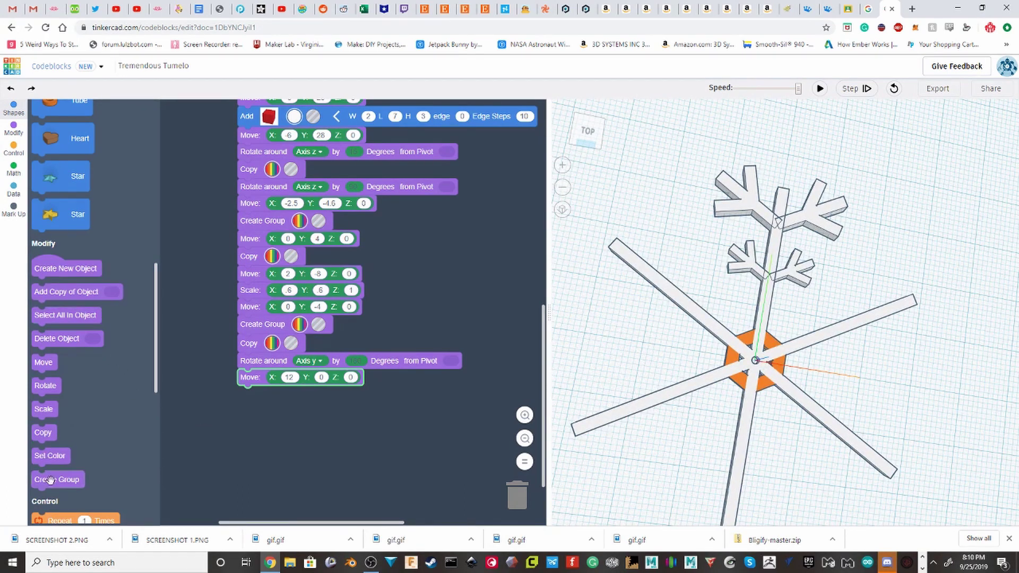
mouse_move(44, 480)
mouse_down()
mouse_move(246, 418)
mouse_move(251, 401)
mouse_up()
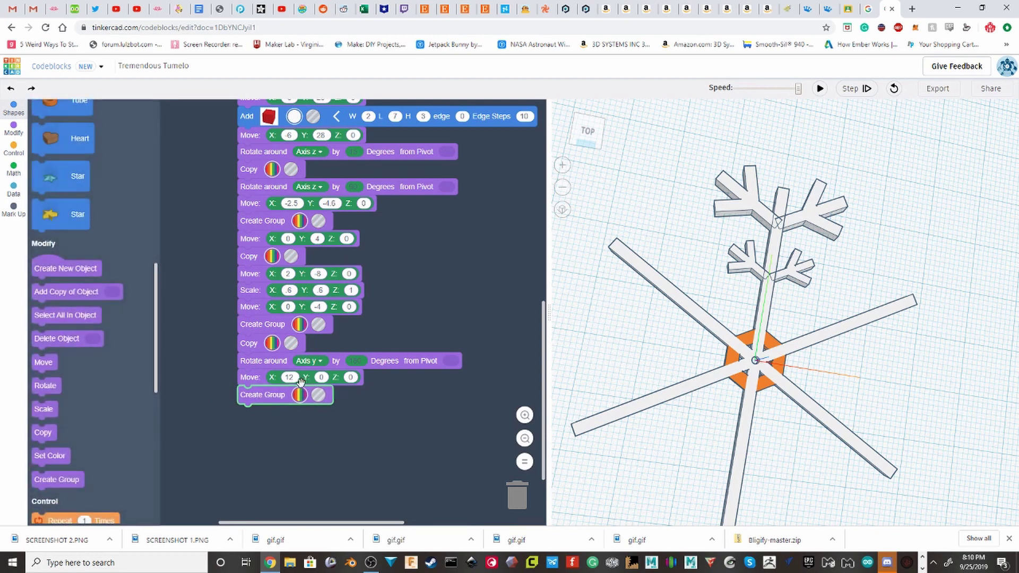
Step: Add a Repeat 5 Times loop containing Copy and Rotate around z by 60 degrees
scroll(93, 393, down, 2)
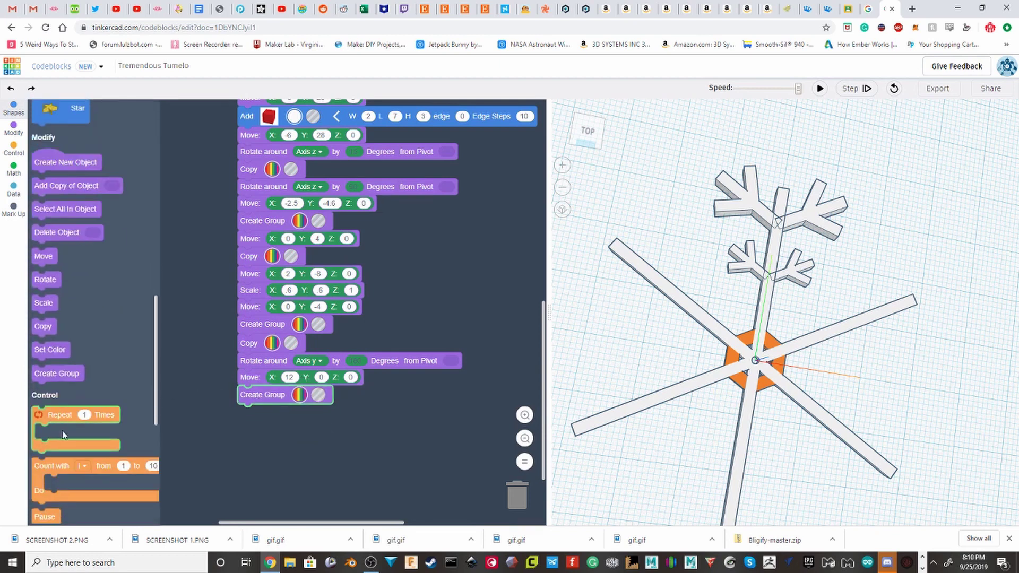
drag(53, 414, 270, 415)
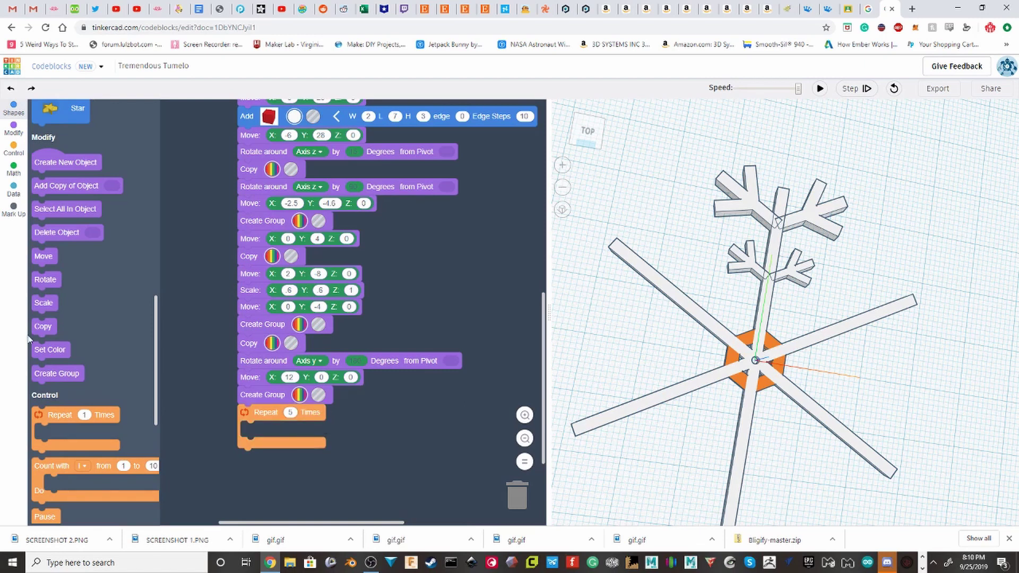
drag(51, 325, 256, 428)
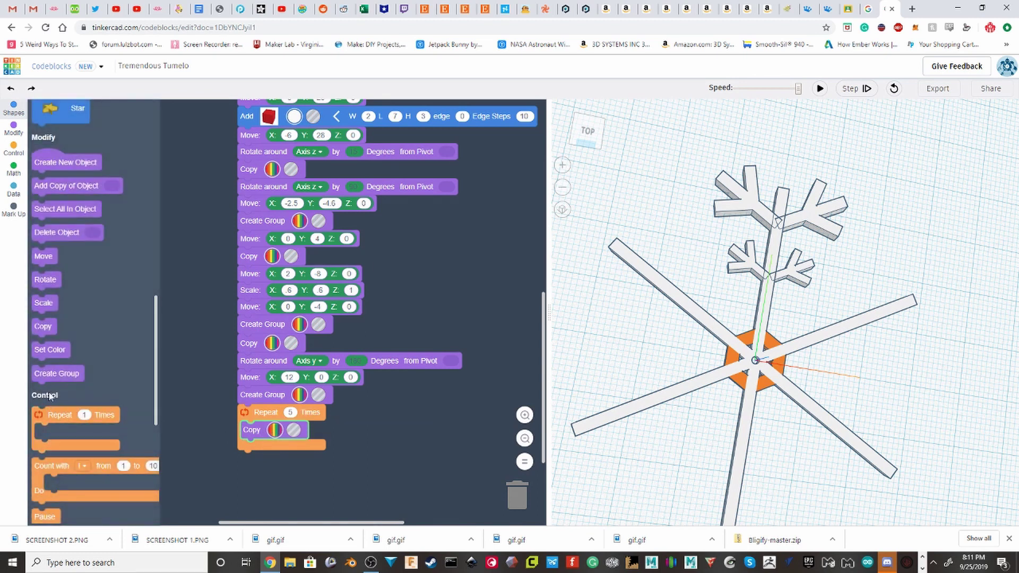
drag(43, 282, 254, 449)
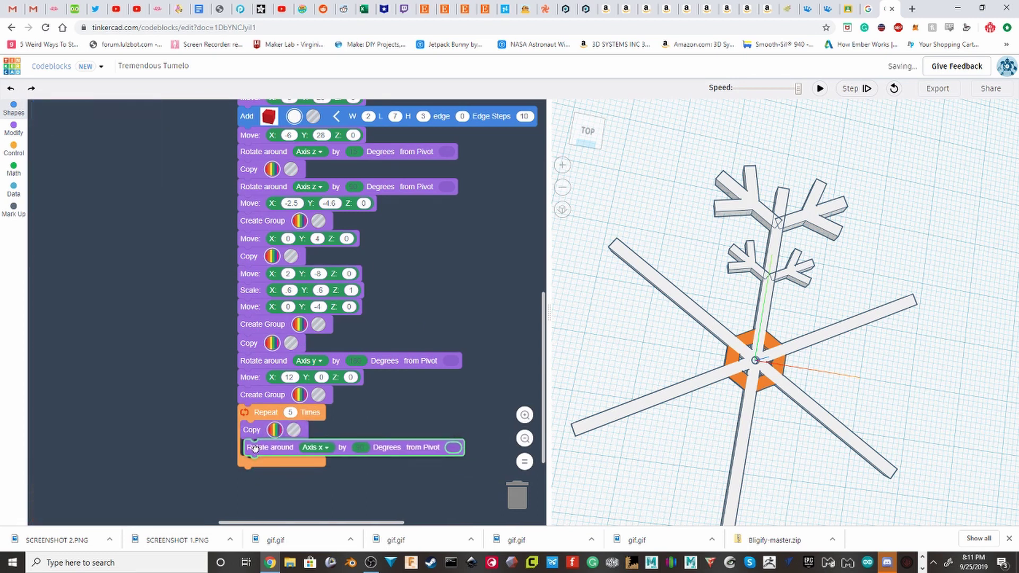
click(319, 448)
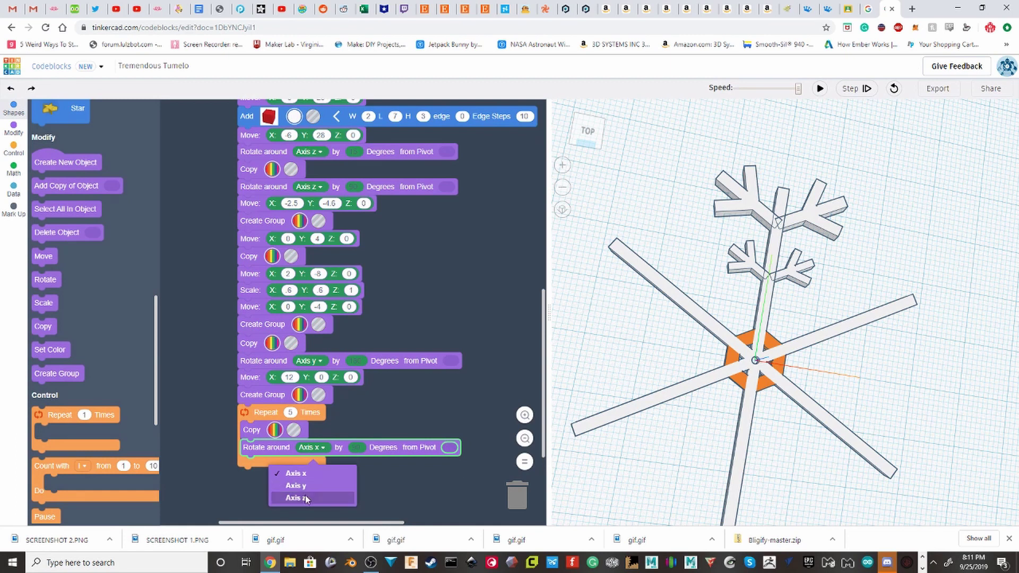
click(305, 497)
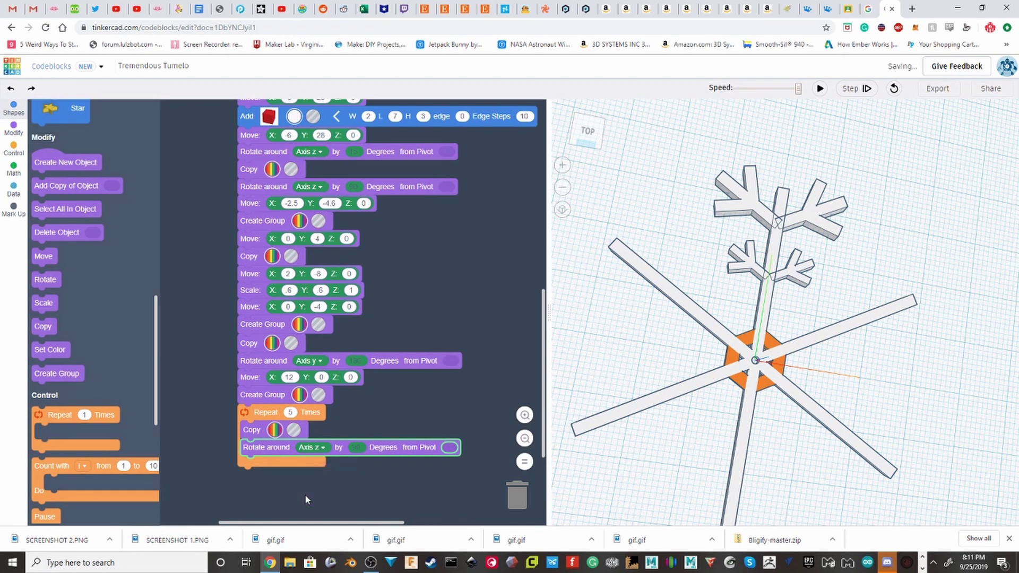
click(366, 446)
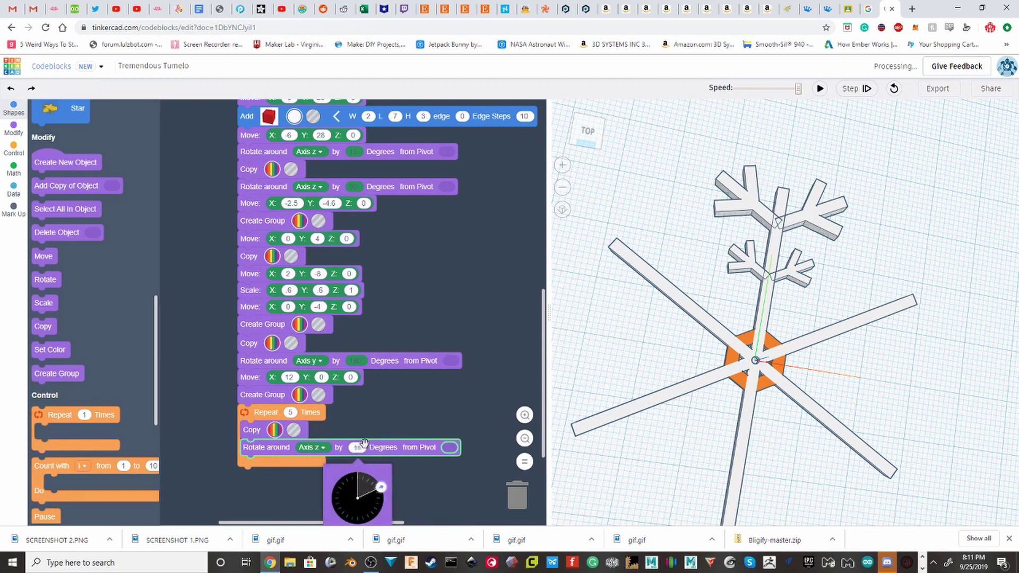
key(BackSpace)
text(60)
click(386, 429)
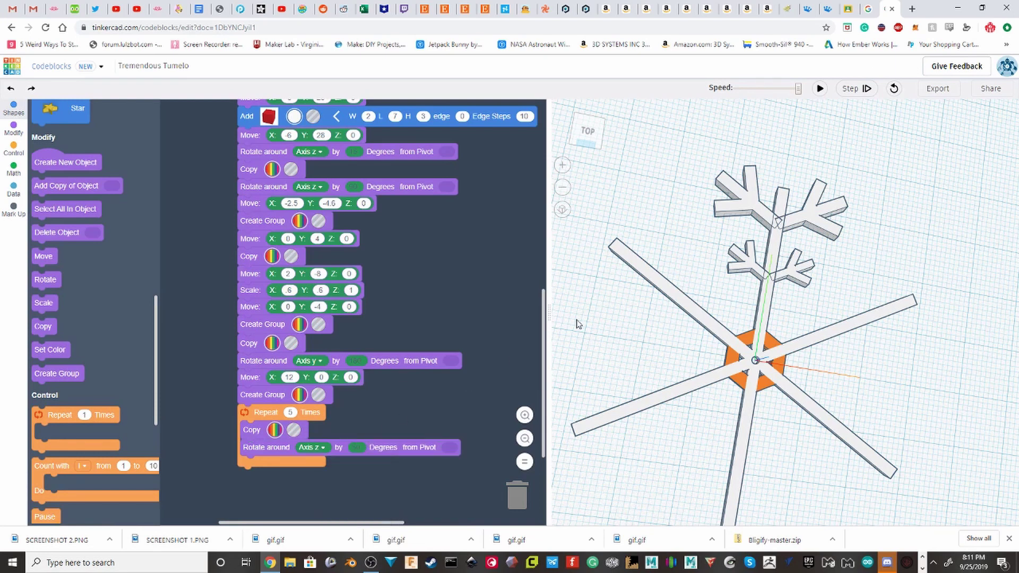
Step: Give the loop rotation a pivot at the origin (0,0,0) and rebuild the snowflake
click(824, 90)
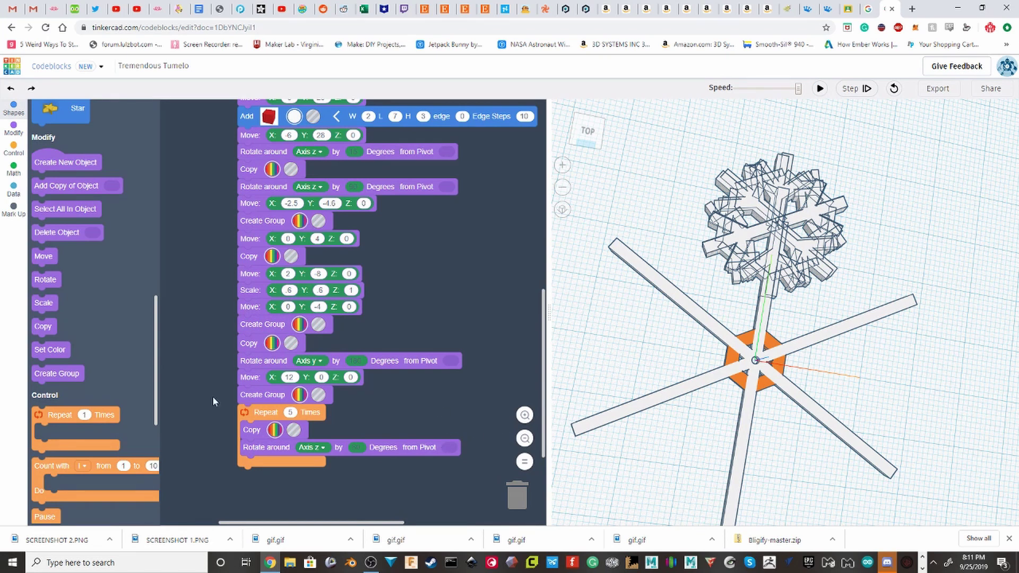
scroll(386, 370, down, 2)
scroll(849, 223, up, 5)
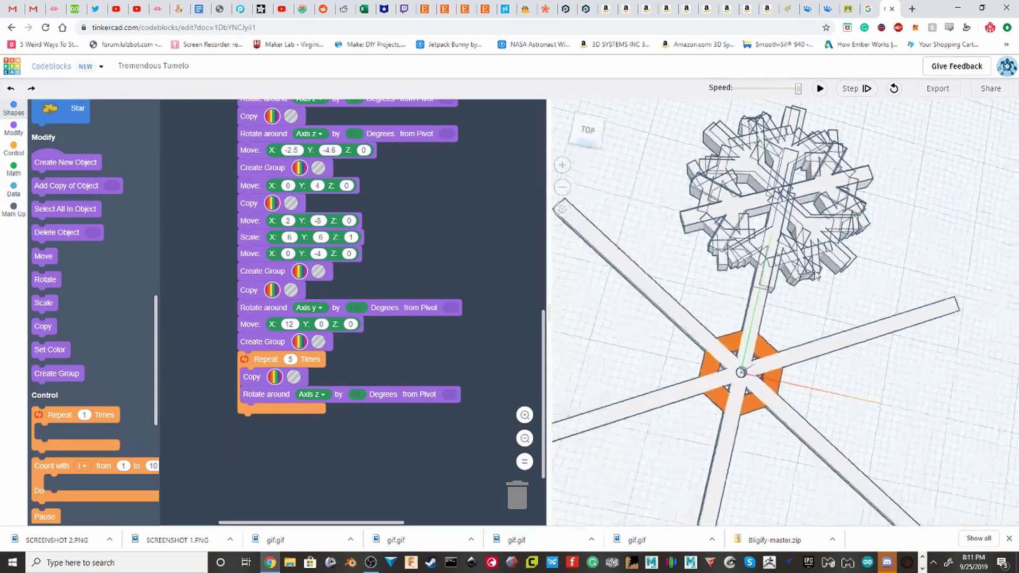
scroll(291, 359, down, 3)
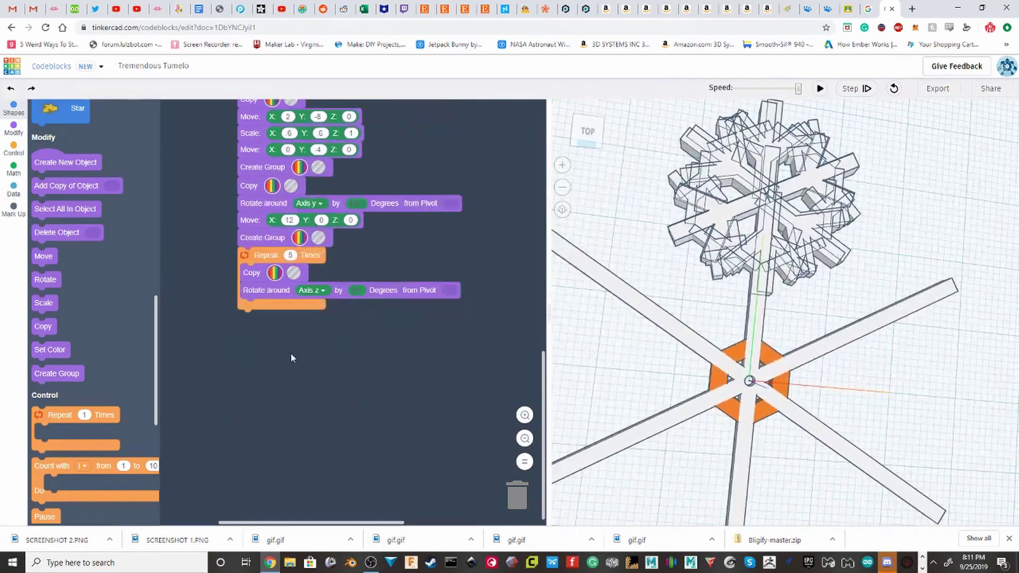
scroll(54, 338, down, 5)
mouse_move(56, 363)
mouse_down()
mouse_move(457, 292)
mouse_move(395, 377)
mouse_up()
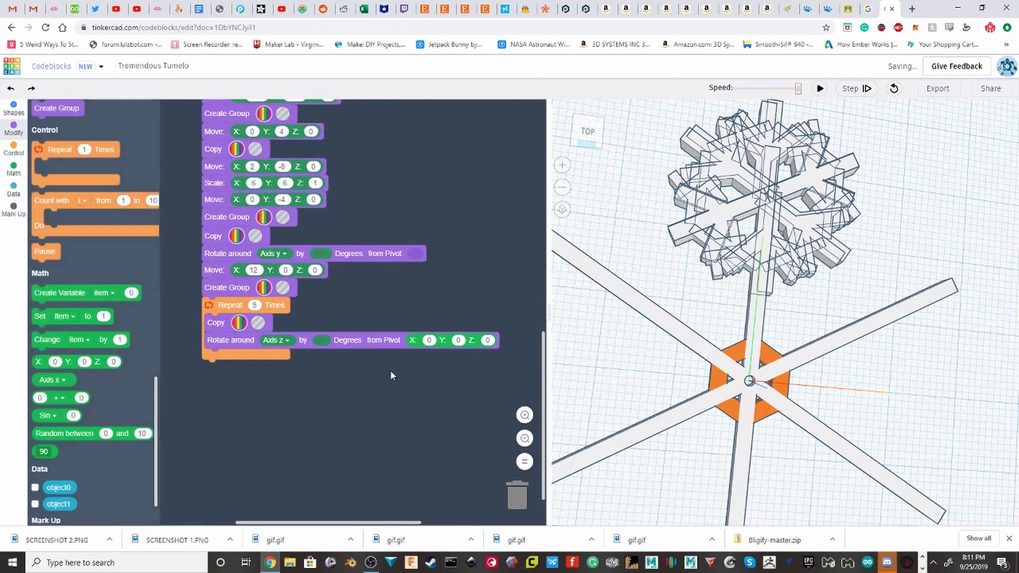
click(820, 90)
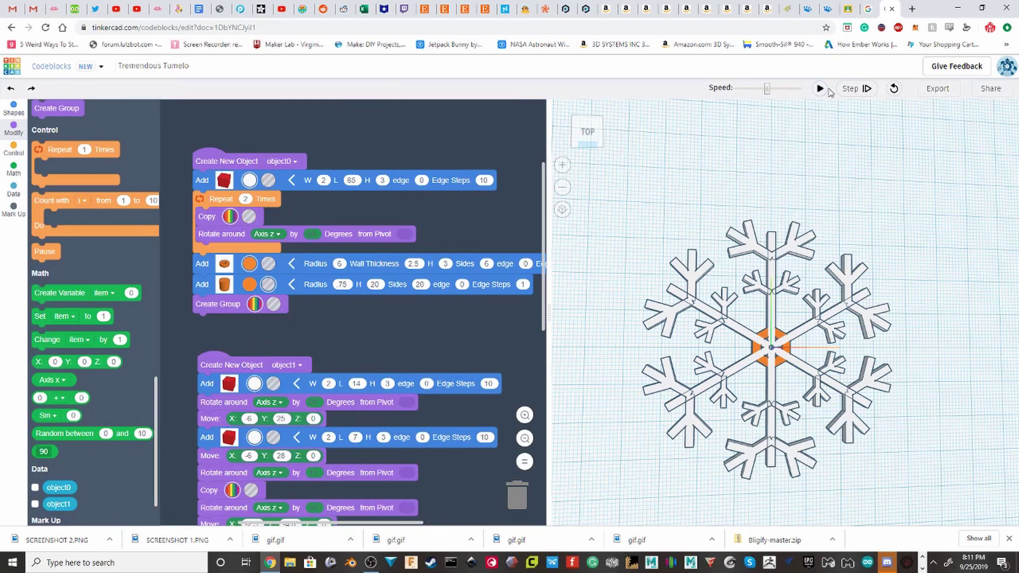
click(820, 89)
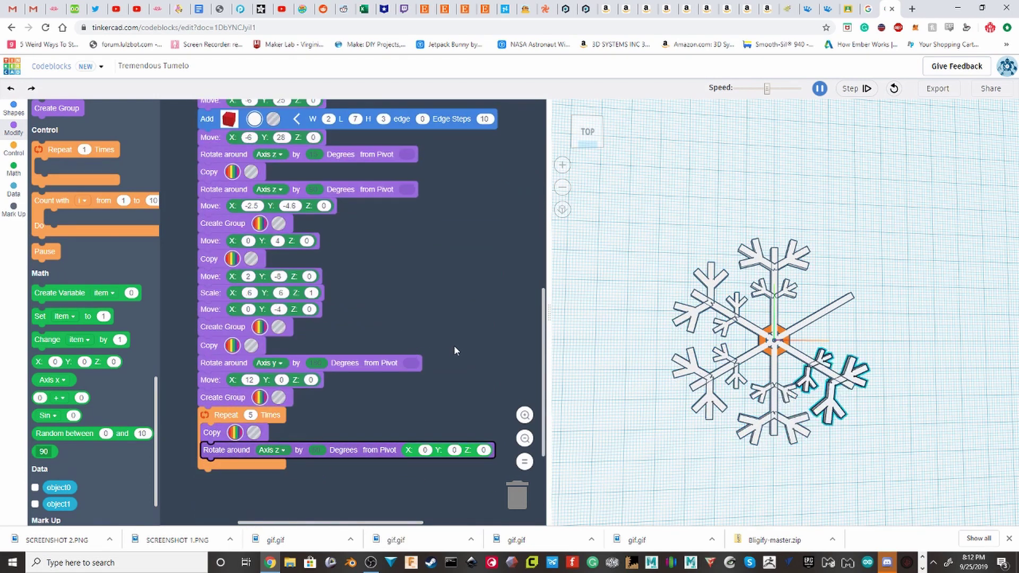
Step: Share the design from Export in TOP view and start an animated GIF capture
click(937, 88)
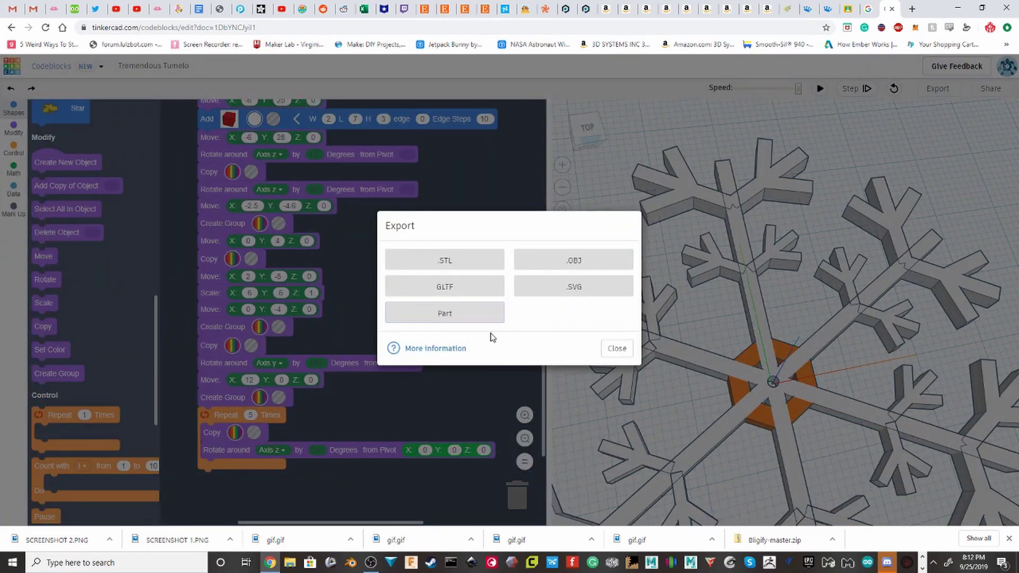
click(605, 344)
click(971, 87)
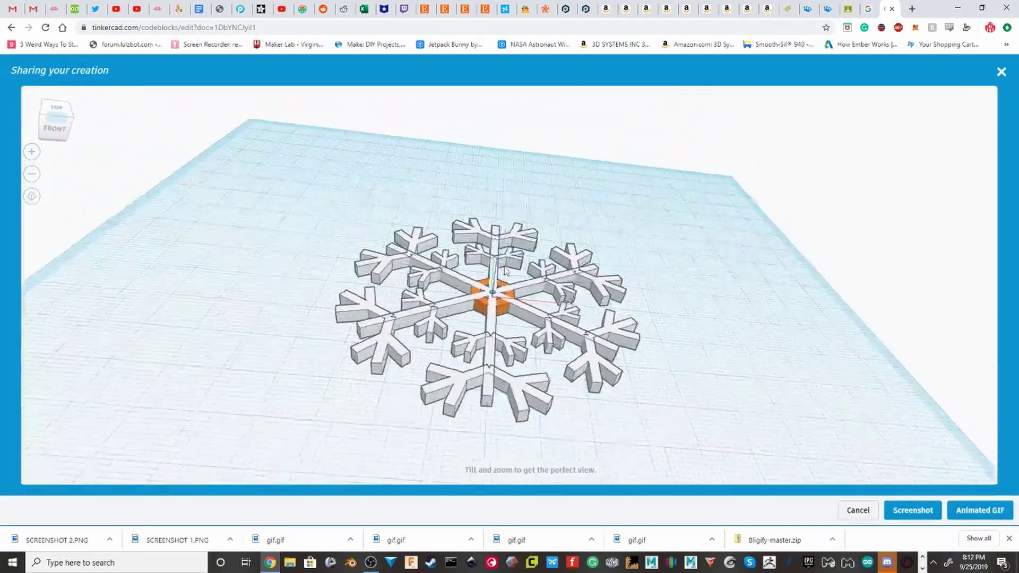
click(53, 111)
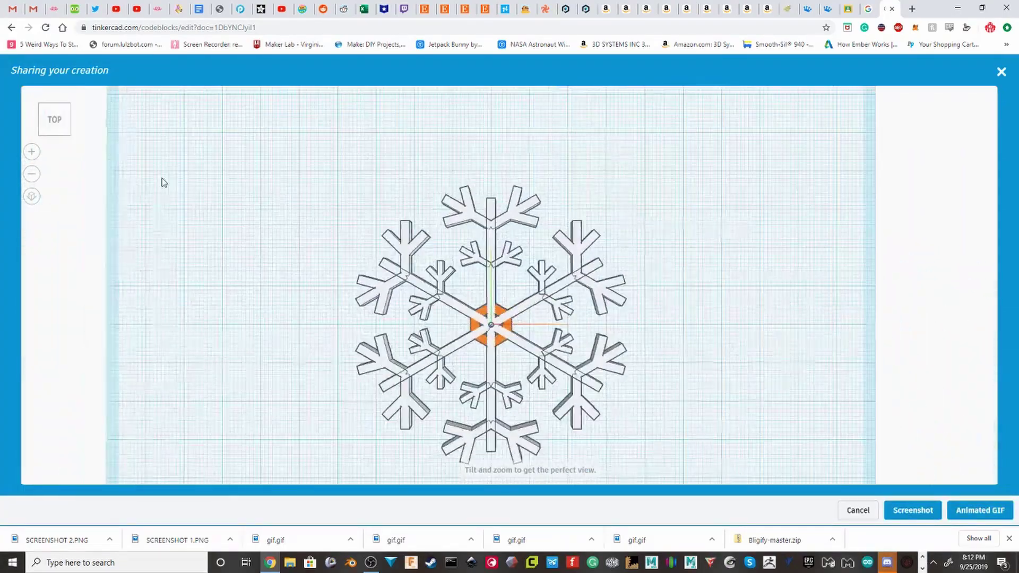
click(980, 510)
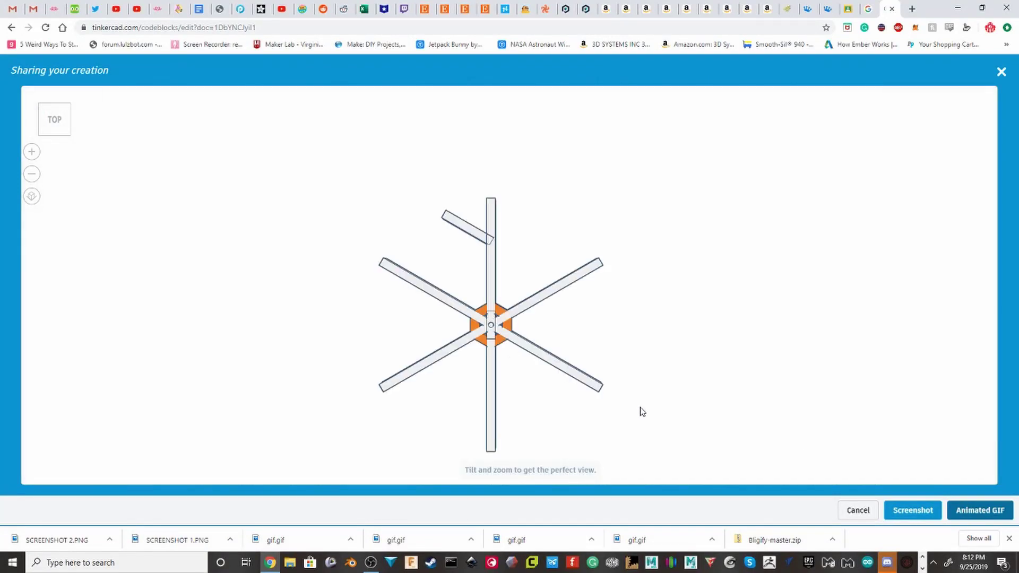